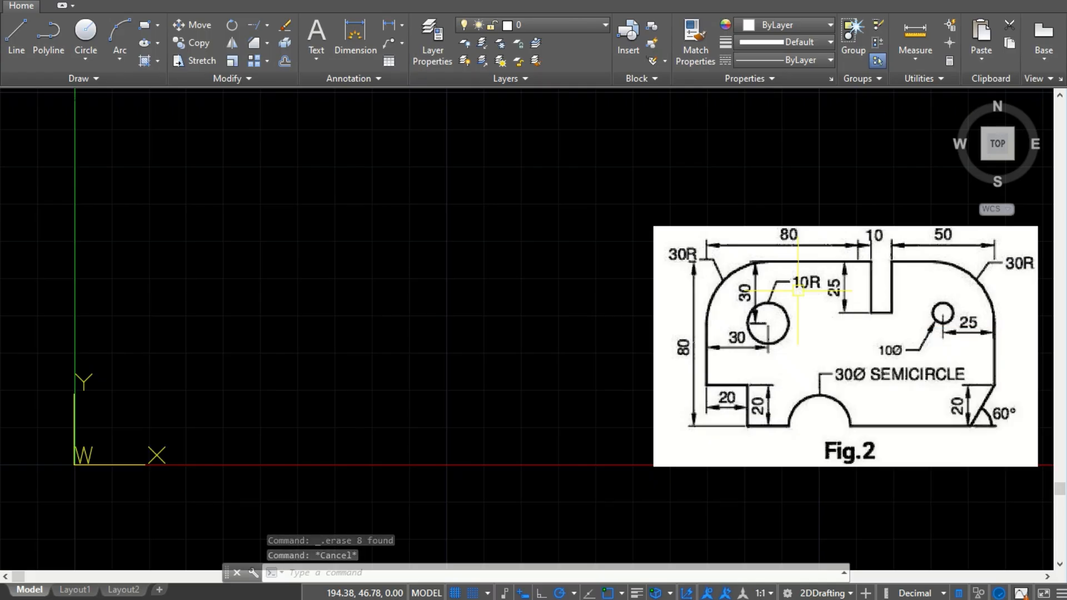
Draw the plate's outer rectangle from the origin 0,0, 140 wide and 80 high.
{"action": "type", "text": "RE"}
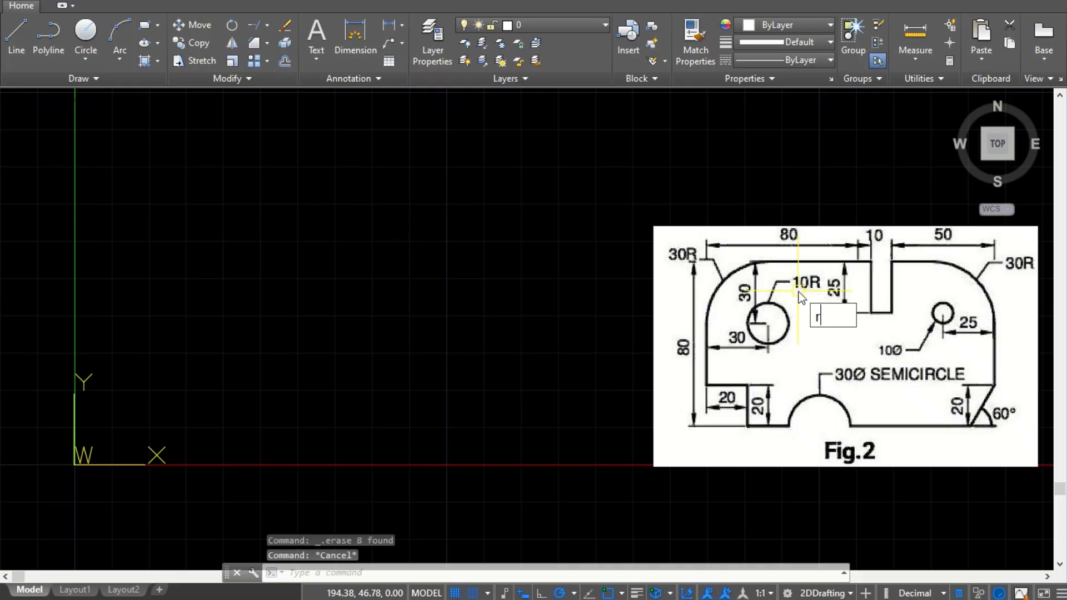
{"action": "type", "text": "C"}
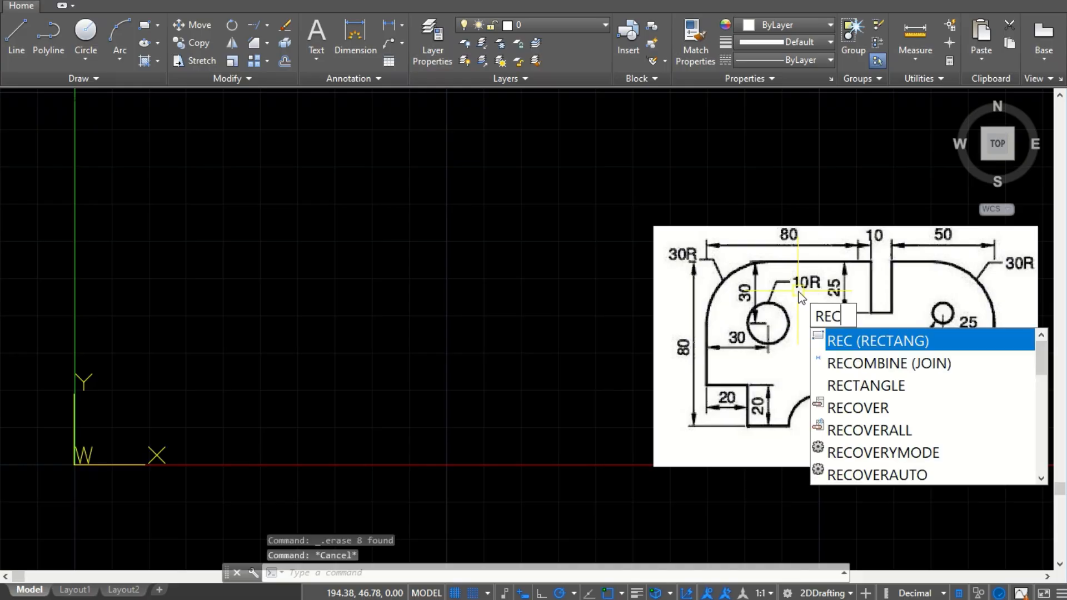
{"action": "key", "text": "Return"}
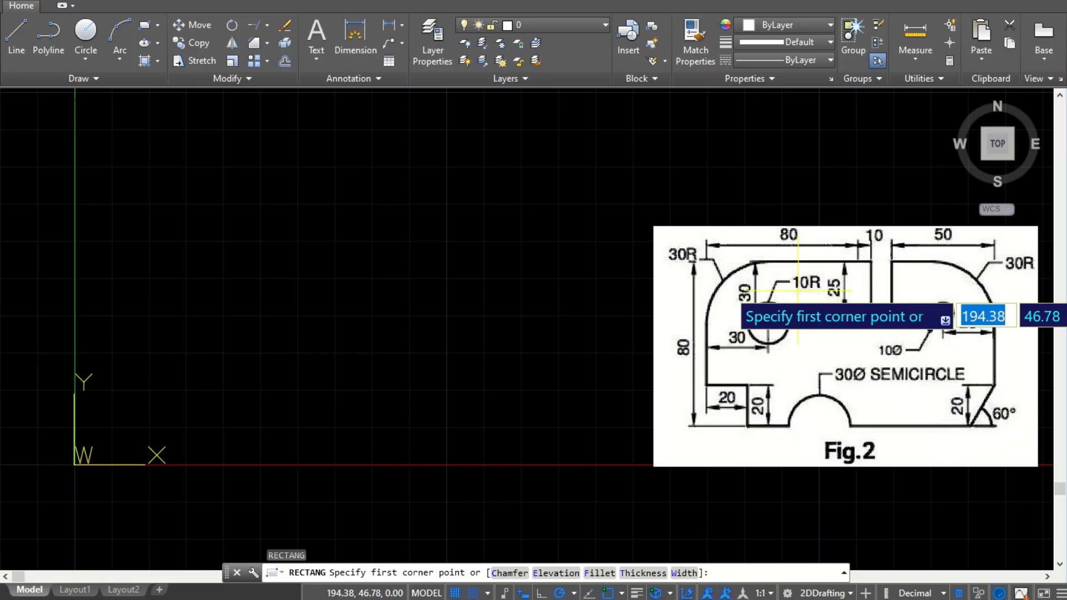
{"action": "type", "text": "0"}
{"action": "key", "text": "Tab"}
{"action": "type", "text": "0"}
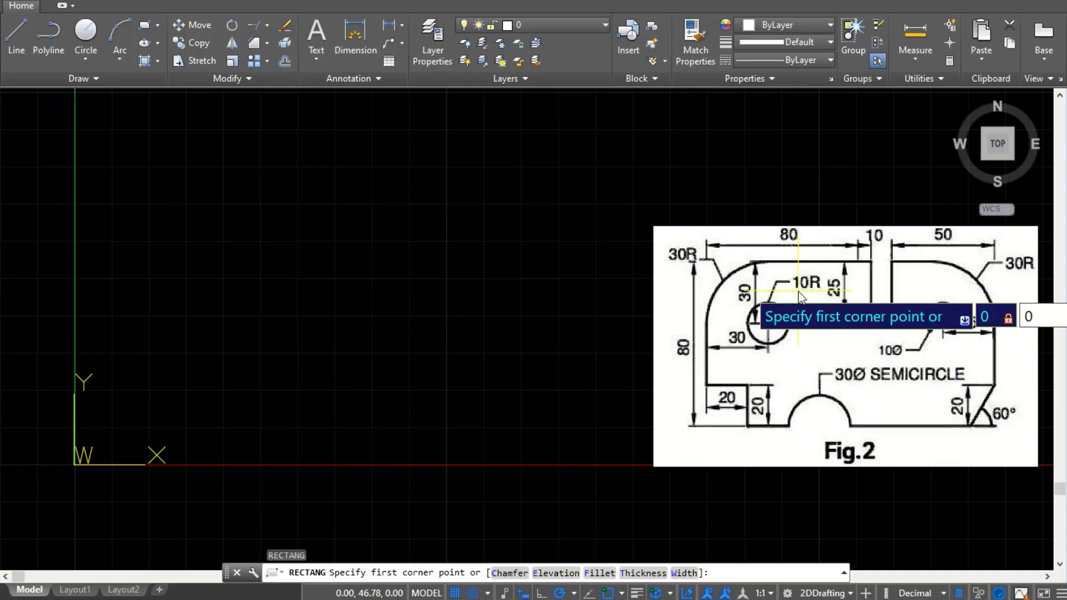
{"action": "key", "text": "Return"}
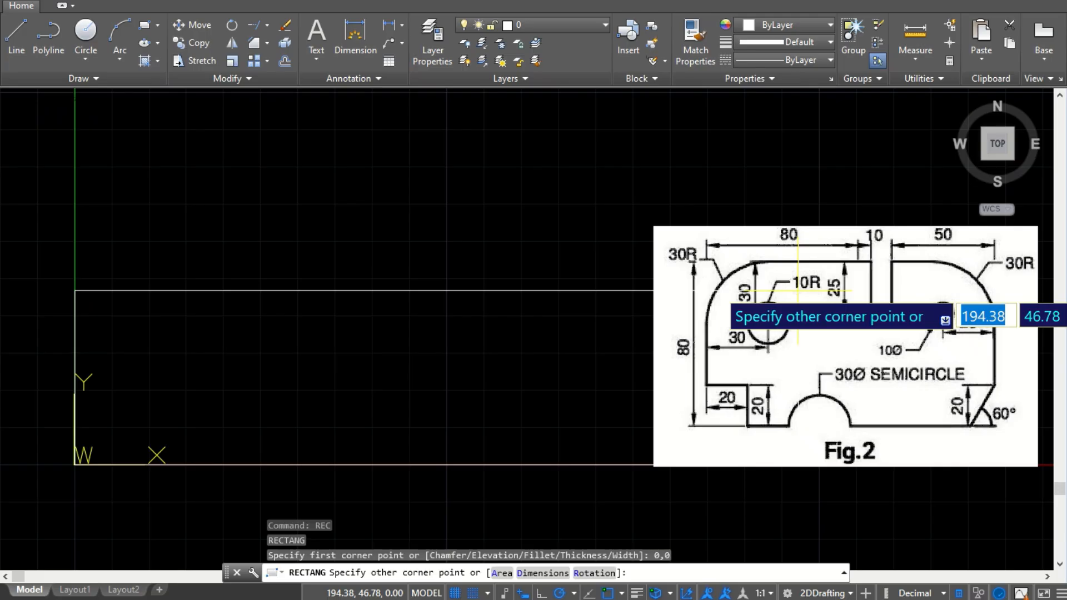
{"action": "type", "text": "140"}
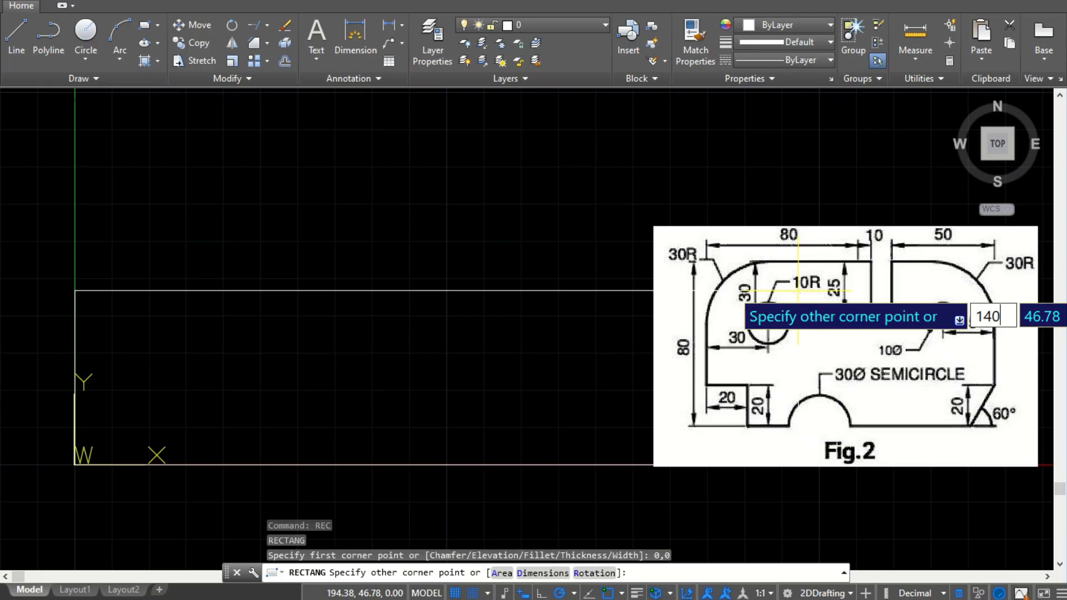
{"action": "key", "text": "Tab"}
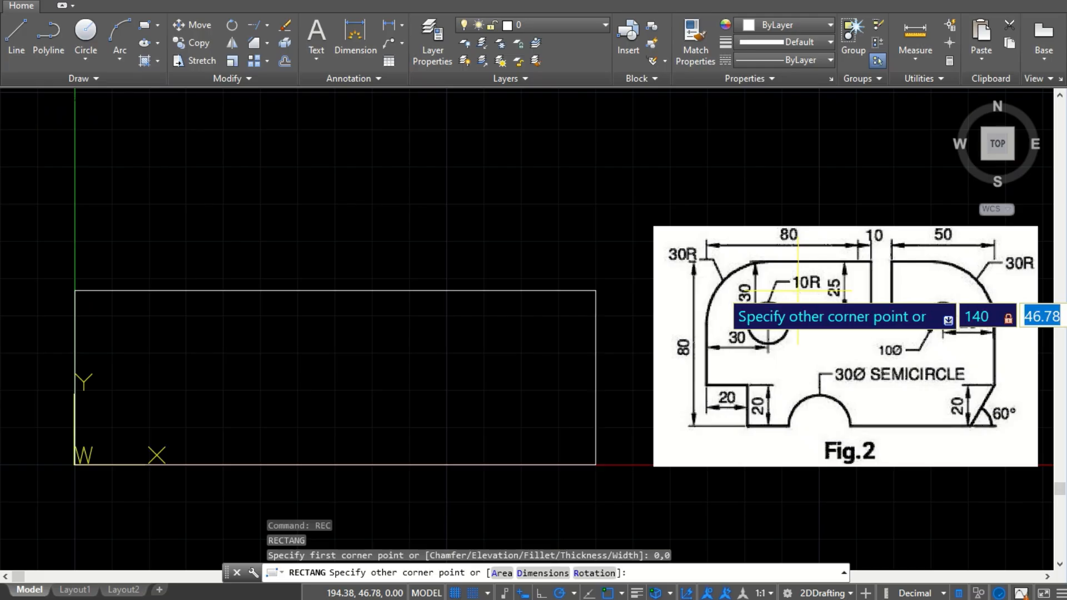
{"action": "type", "text": "80"}
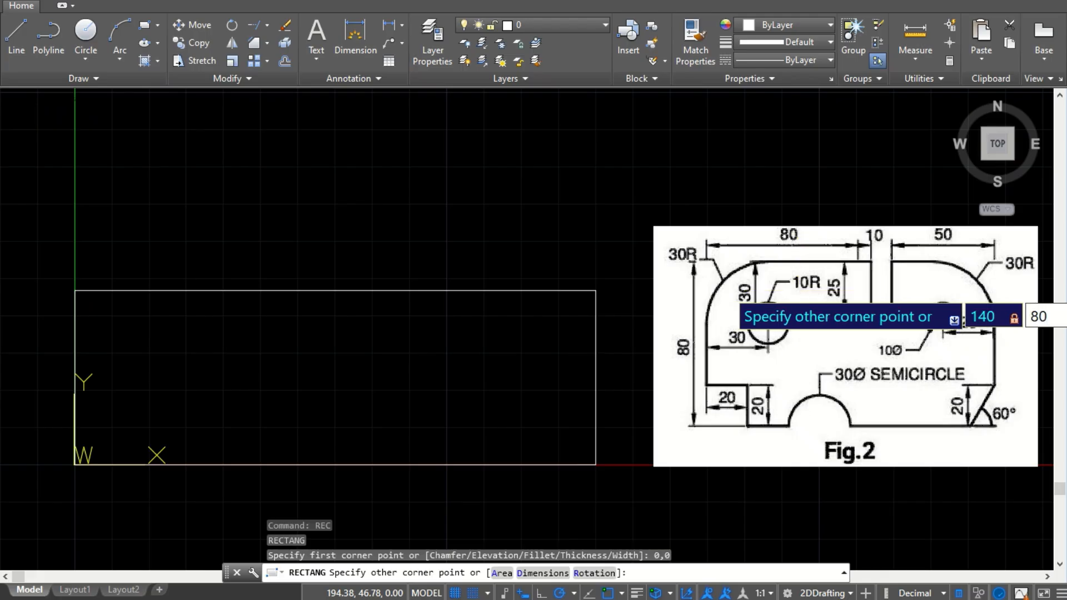
{"action": "key", "text": "Return"}
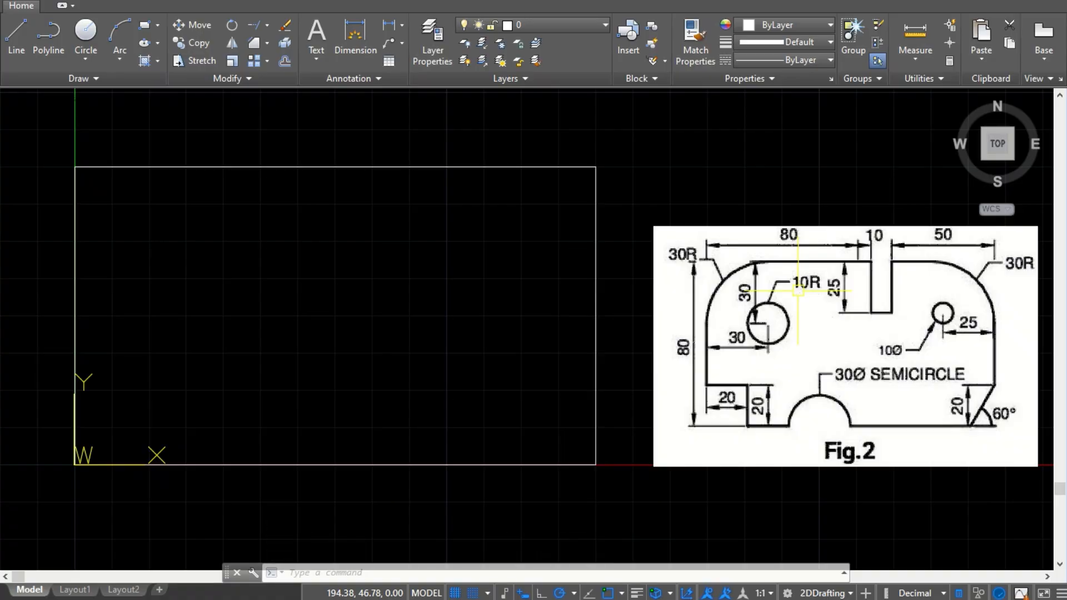
Draw a 20 by 20 square from 0,0 in the plate's lower-left corner for the corner notch.
{"action": "type", "text": "rec"}
{"action": "key", "text": "Return"}
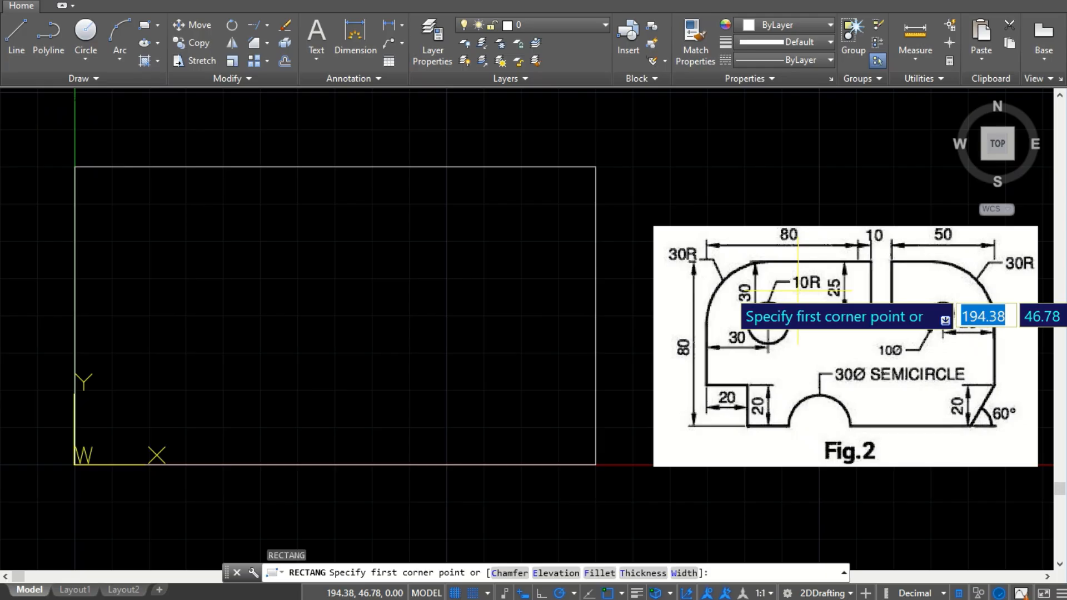
{"action": "type", "text": "0,0"}
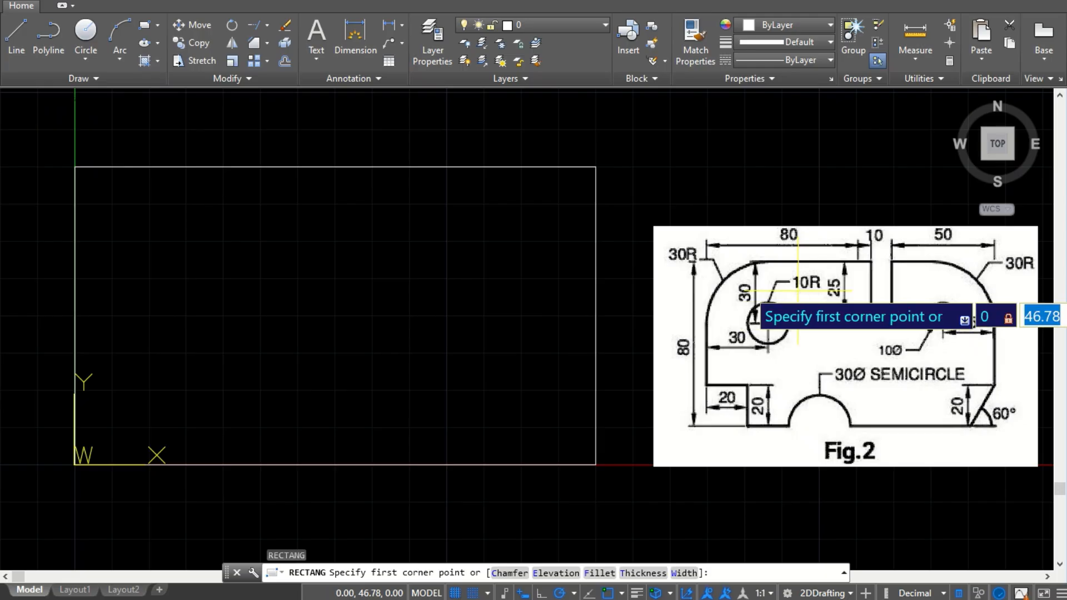
{"action": "key", "text": "Return"}
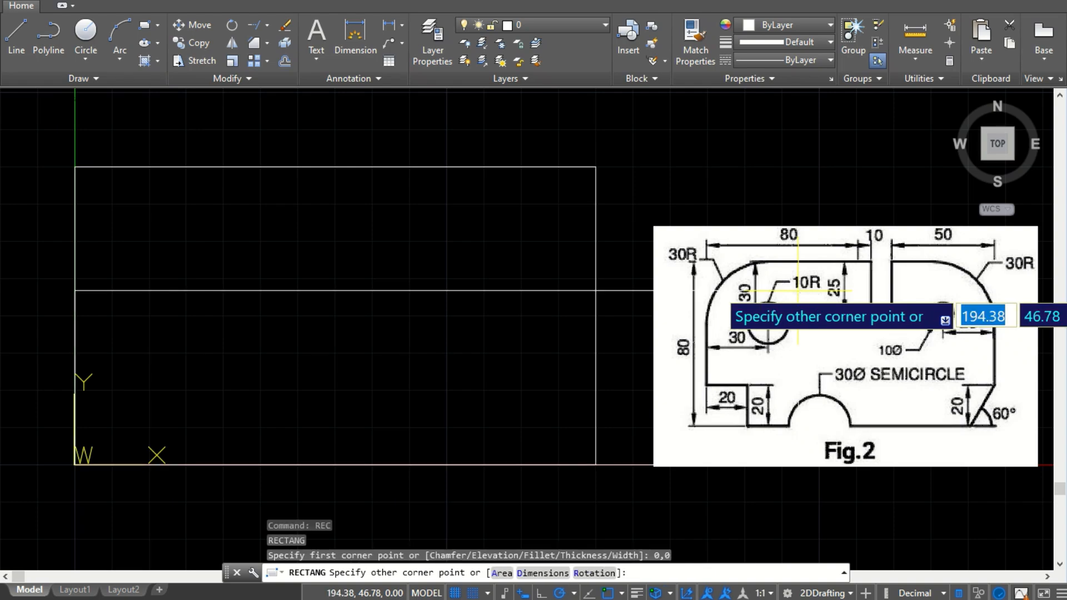
{"action": "type", "text": "20,2"}
{"action": "type", "text": "0"}
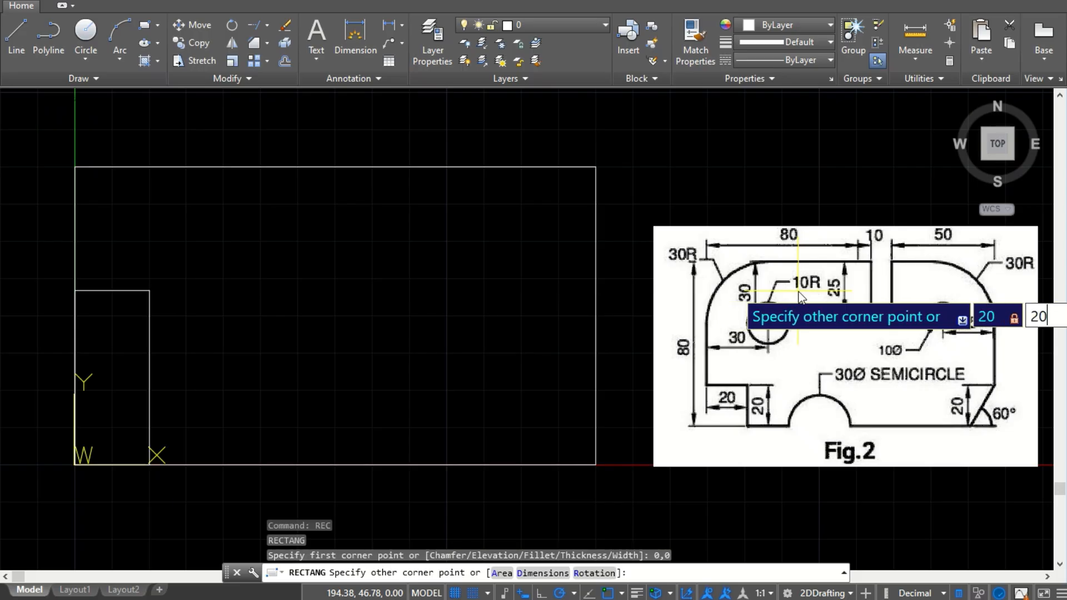
{"action": "key", "text": "Return"}
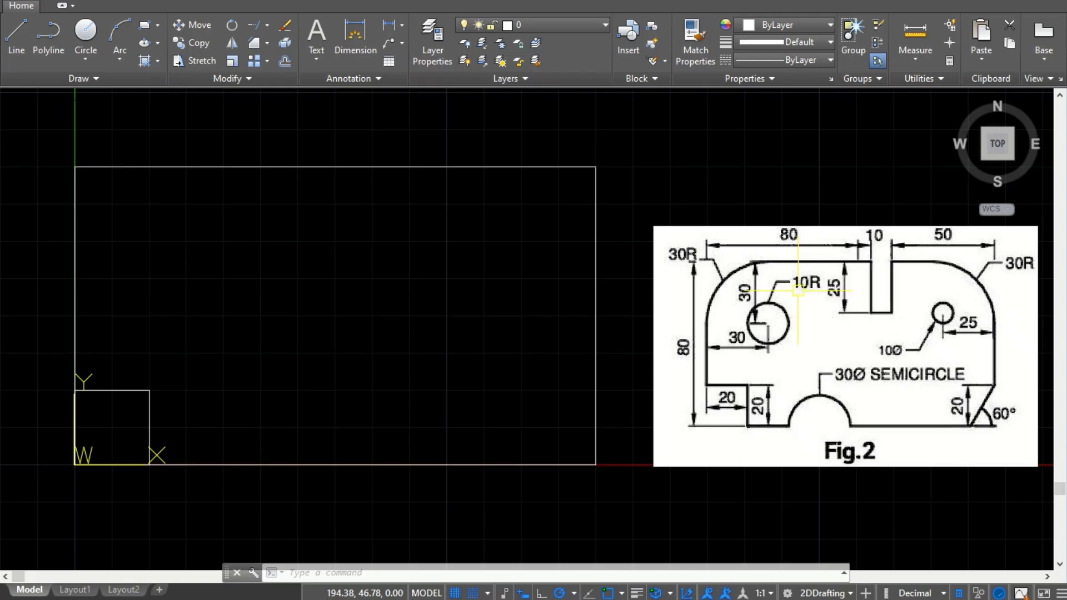
Draw the slot rectangle from 80,80 on the plate's upper edge, 10 wide and 25 deep downward.
{"action": "type", "text": "rec"}
{"action": "key", "text": "Return"}
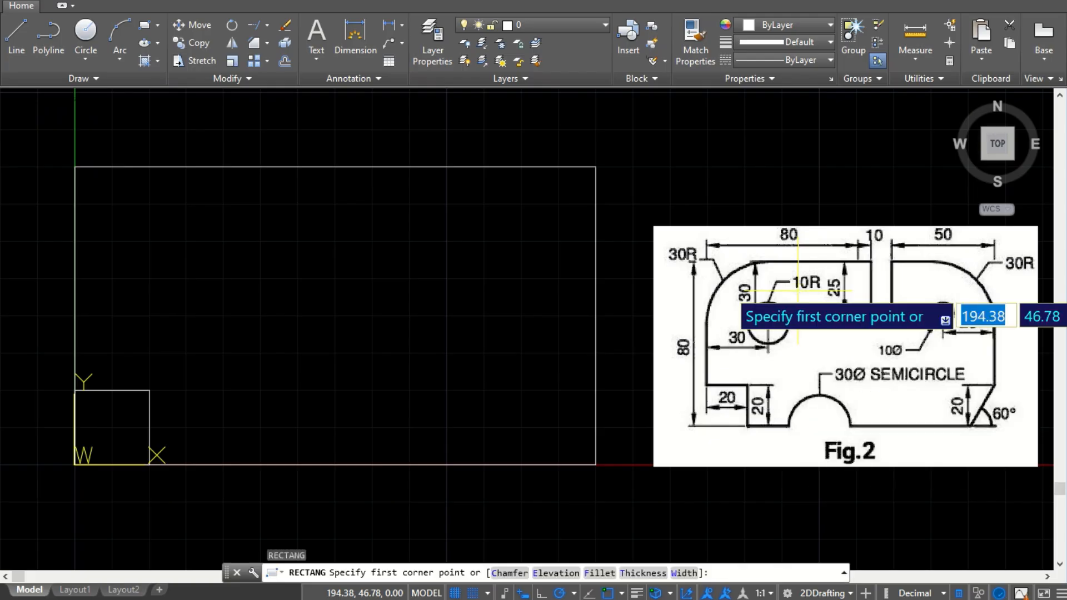
{"action": "type", "text": "80"}
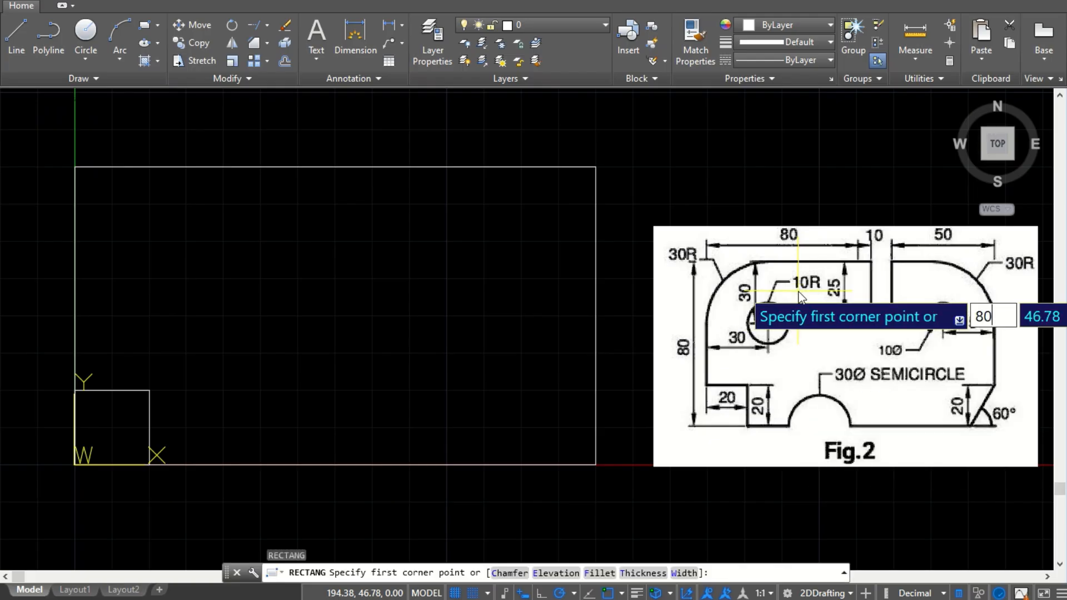
{"action": "key", "text": "Tab"}
{"action": "type", "text": "80"}
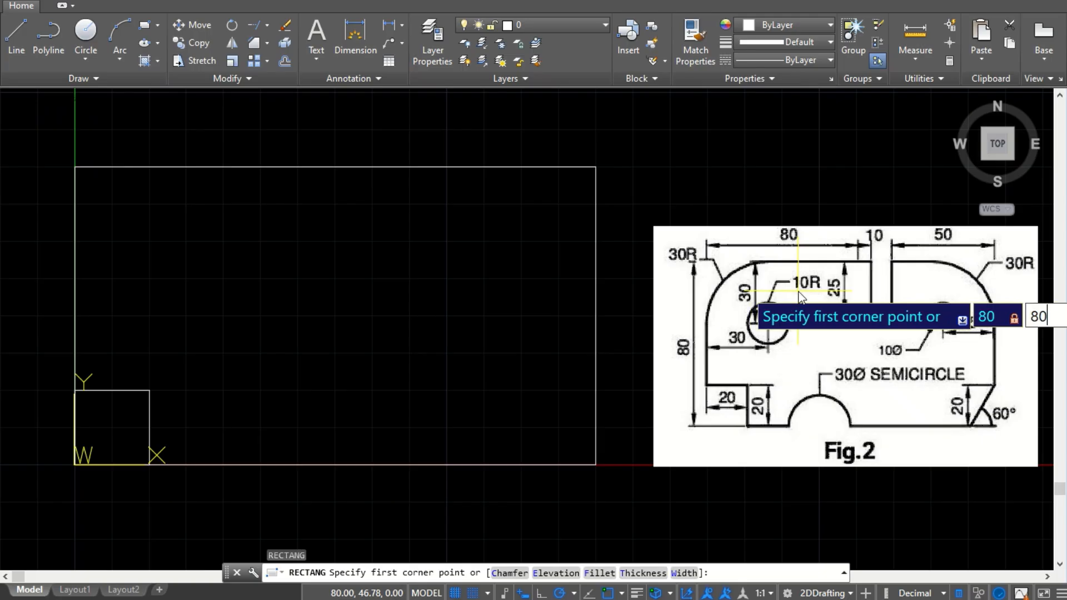
{"action": "key", "text": "Return"}
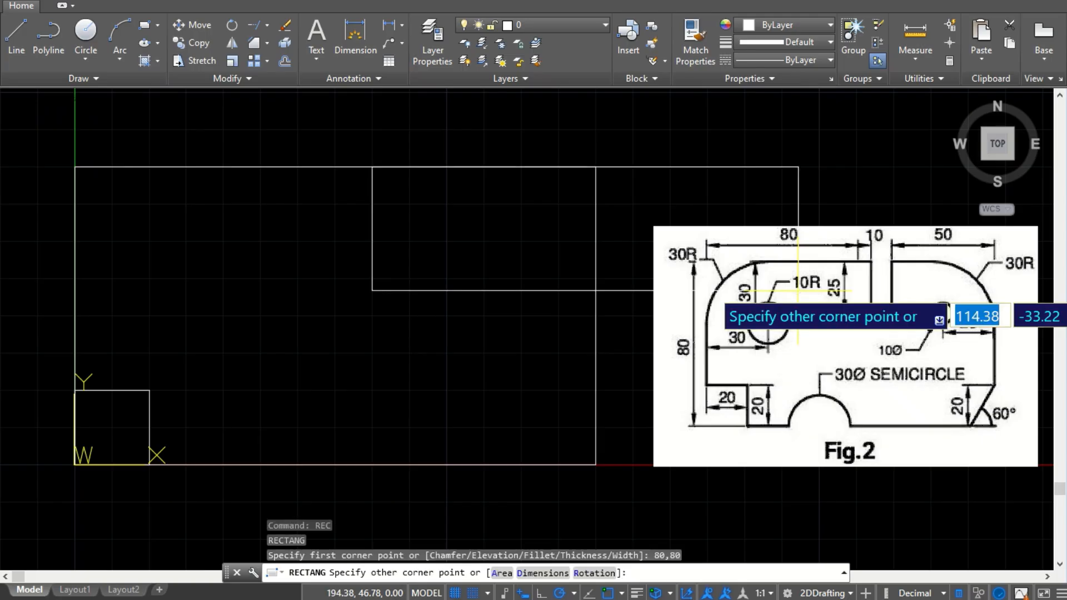
{"action": "type", "text": "10"}
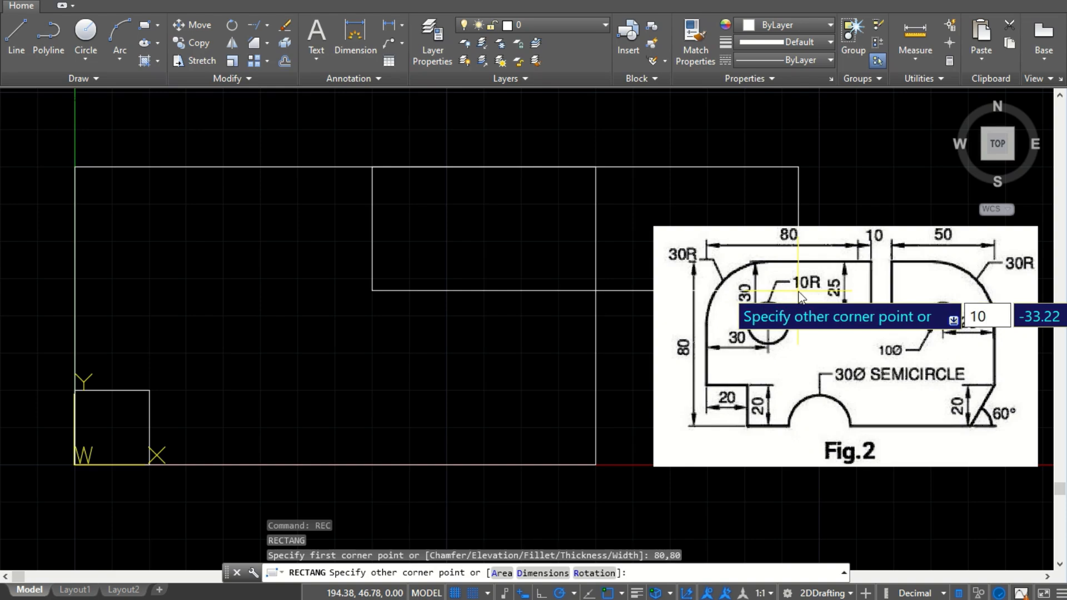
{"action": "key", "text": "Tab"}
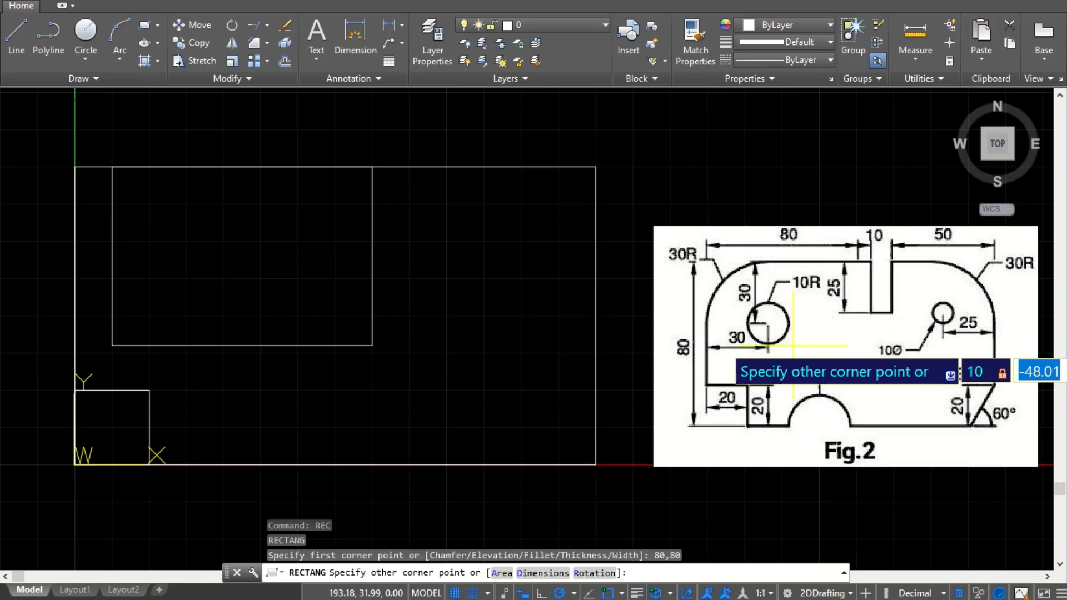
{"action": "type", "text": "-"}
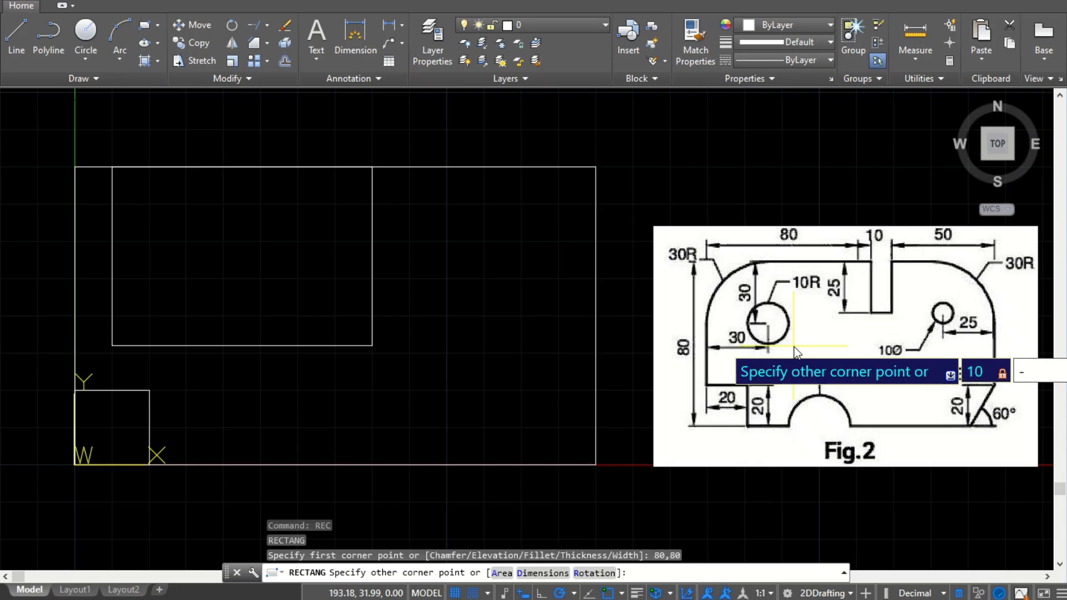
{"action": "type", "text": "25"}
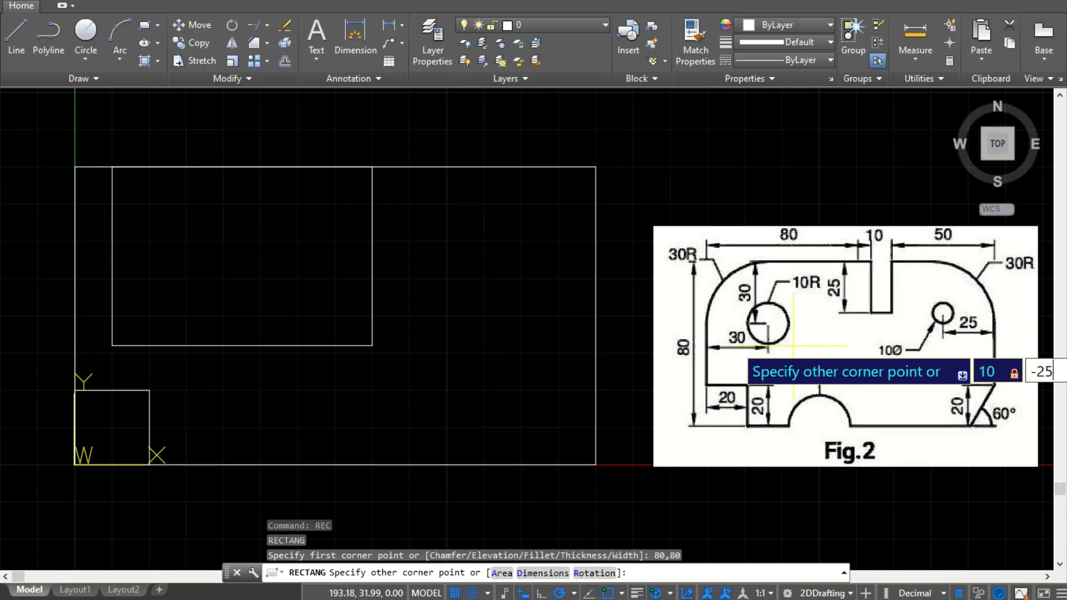
{"action": "key", "text": "Return"}
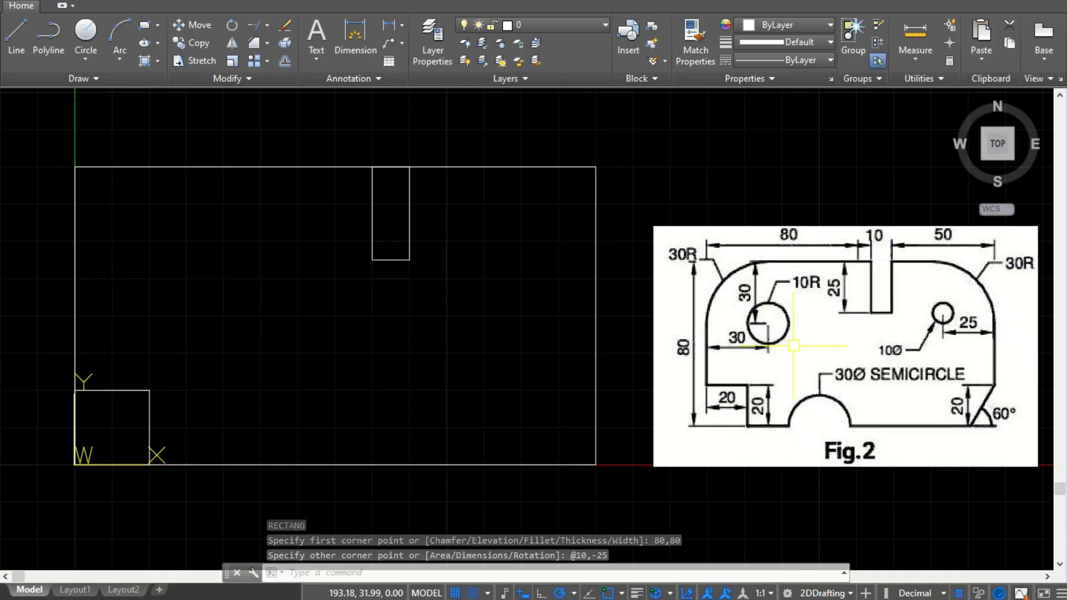
Draw a circle of diameter 20 centred at 30,50 for the larger hole.
{"action": "type", "text": "c"}
{"action": "key", "text": "Return"}
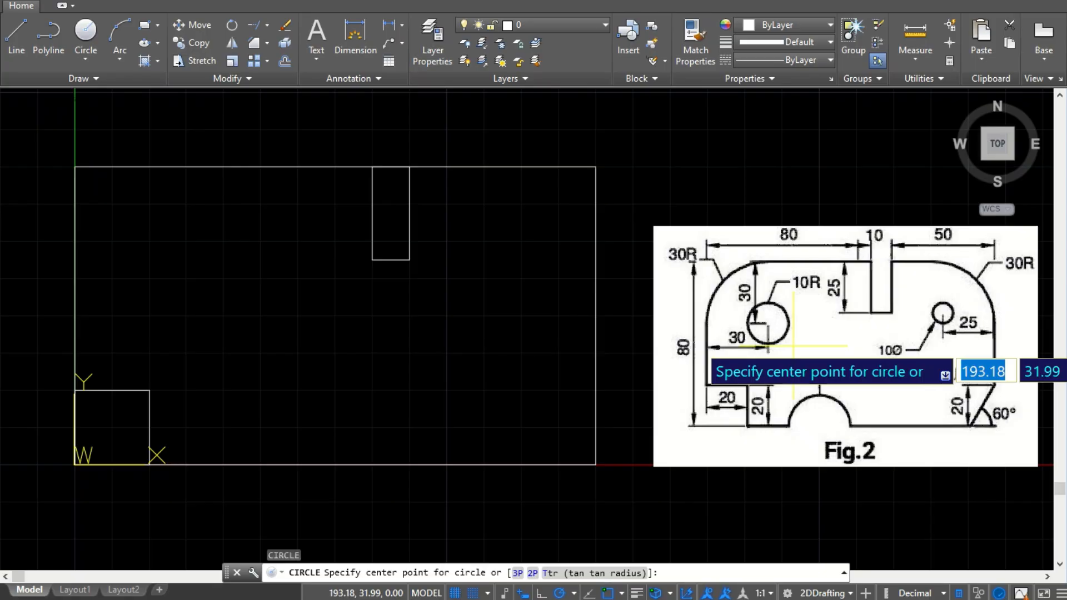
{"action": "type", "text": "30"}
{"action": "key", "text": "Tab"}
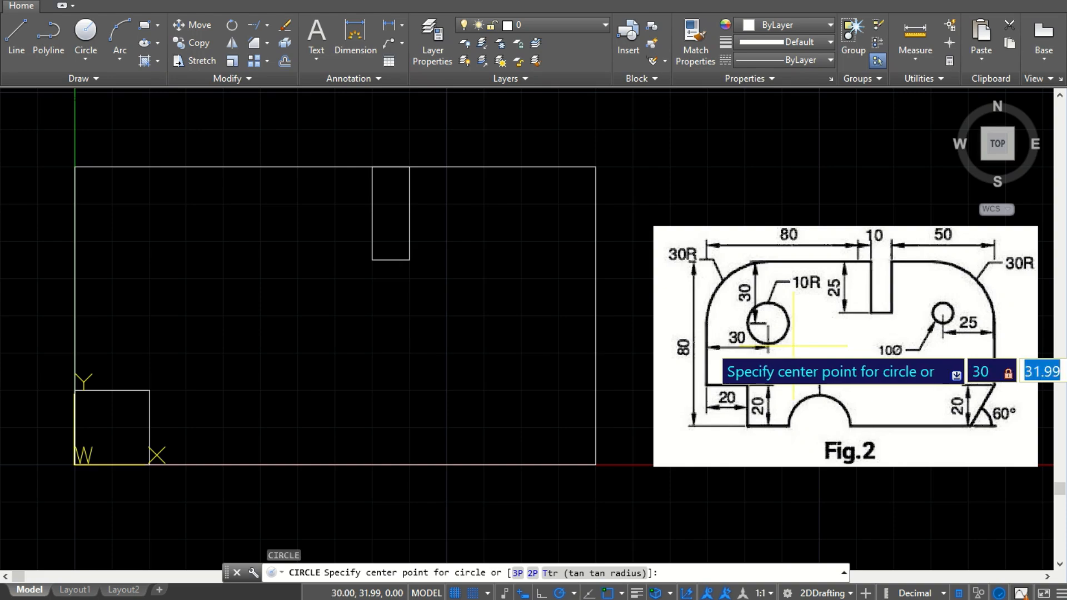
{"action": "type", "text": "30"}
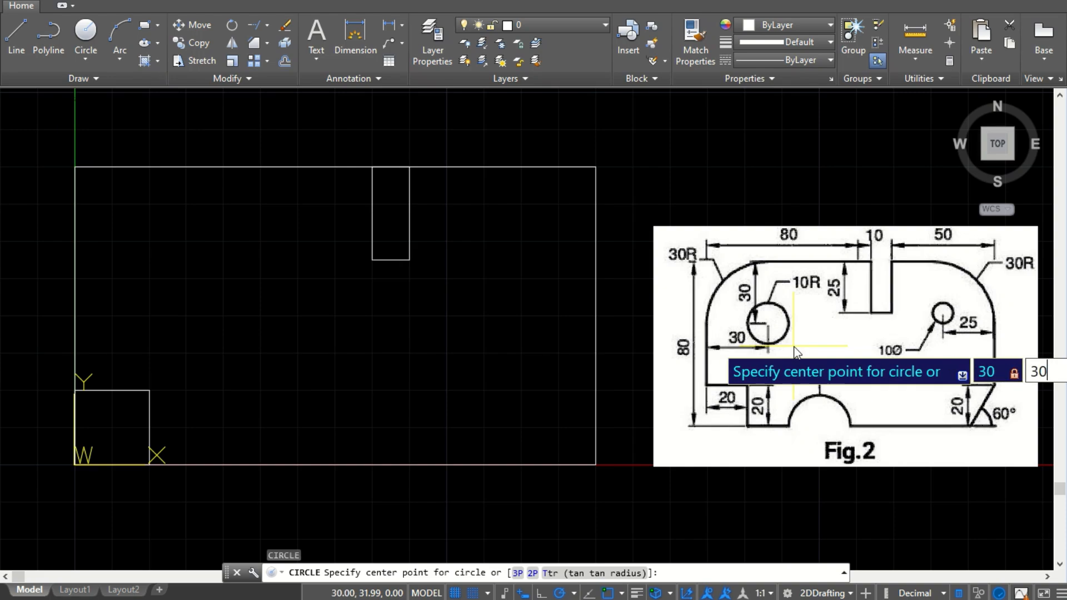
{"action": "key", "text": "BackSpace"}
{"action": "key", "text": "BackSpace"}
{"action": "type", "text": "50"}
{"action": "key", "text": "Return"}
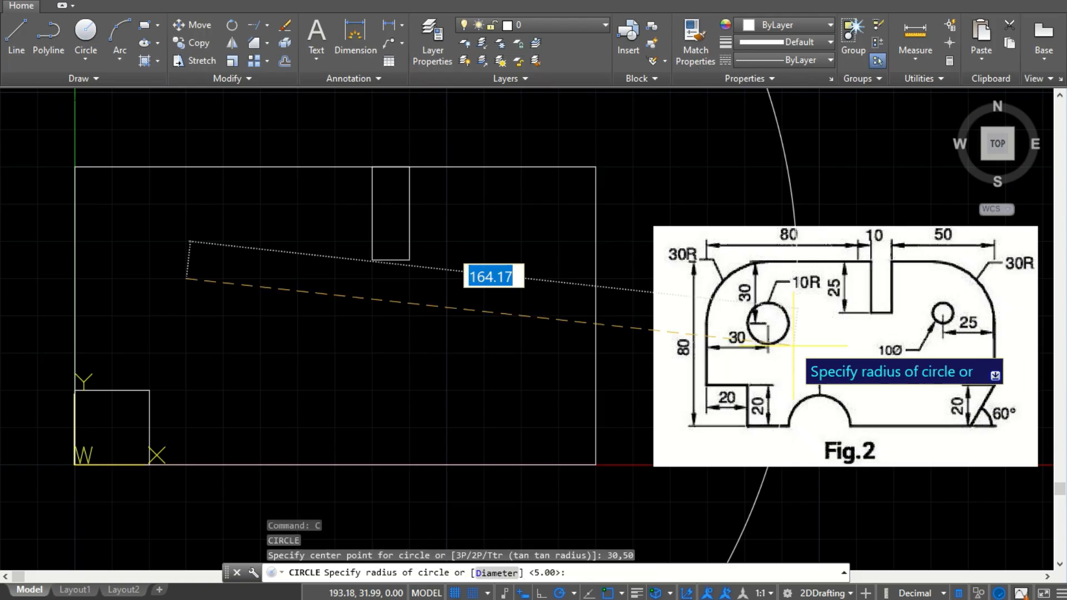
{"action": "type", "text": "d"}
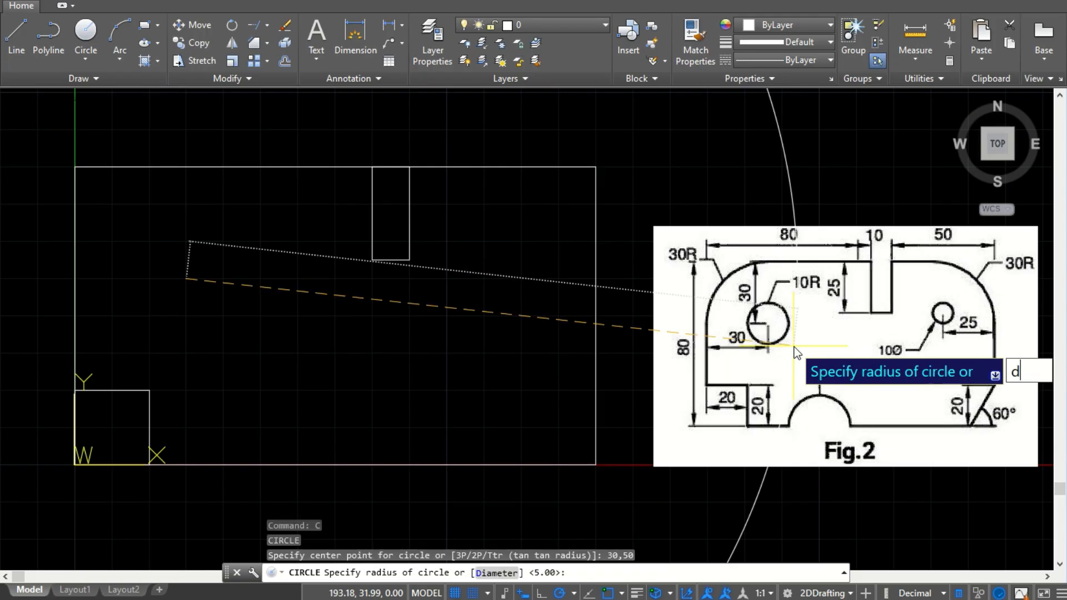
{"action": "key", "text": "Return"}
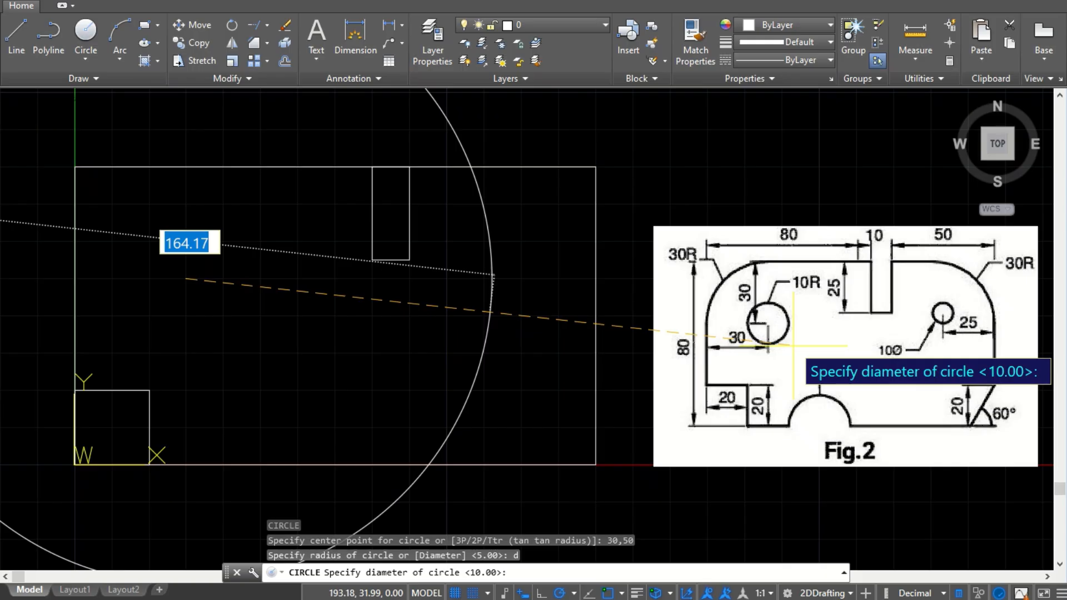
{"action": "type", "text": "20"}
{"action": "key", "text": "Return"}
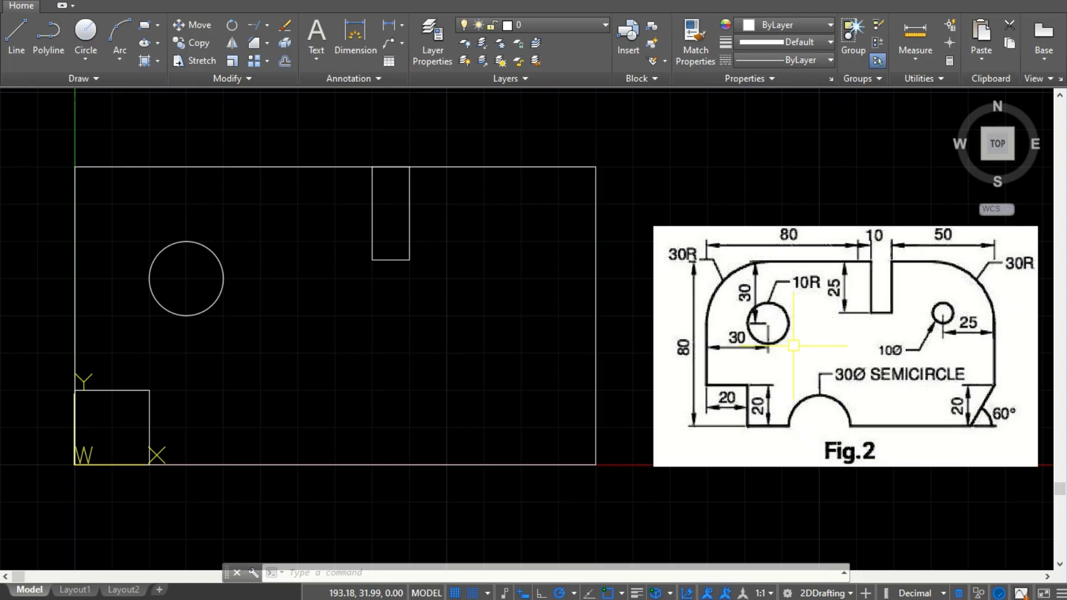
{"action": "type", "text": "151"}
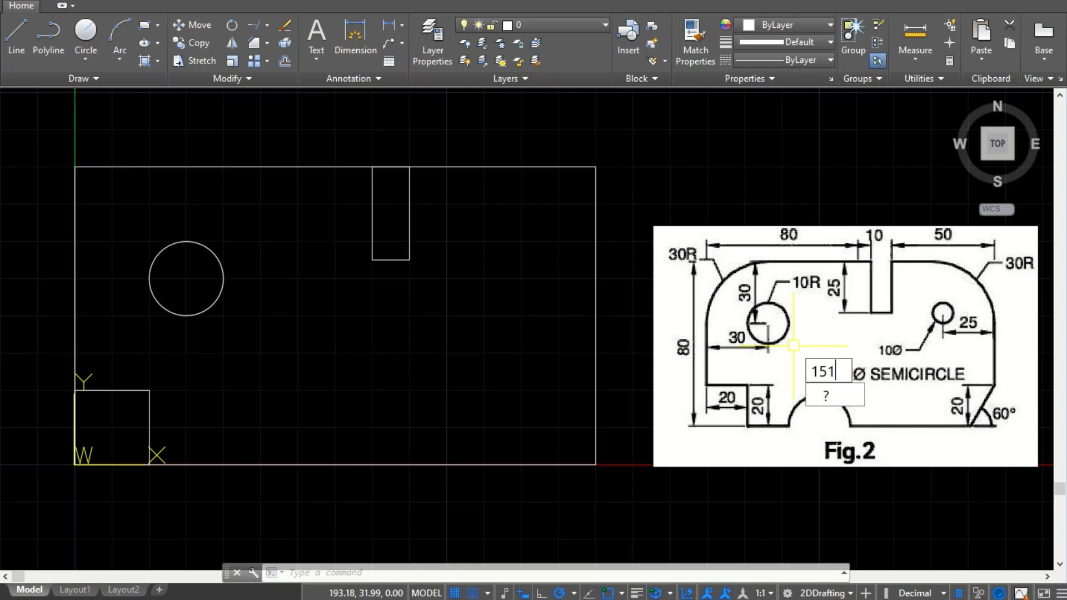
{"action": "key", "text": "BackSpace"}
{"action": "key", "text": "BackSpace"}
{"action": "type", "text": "15,"}
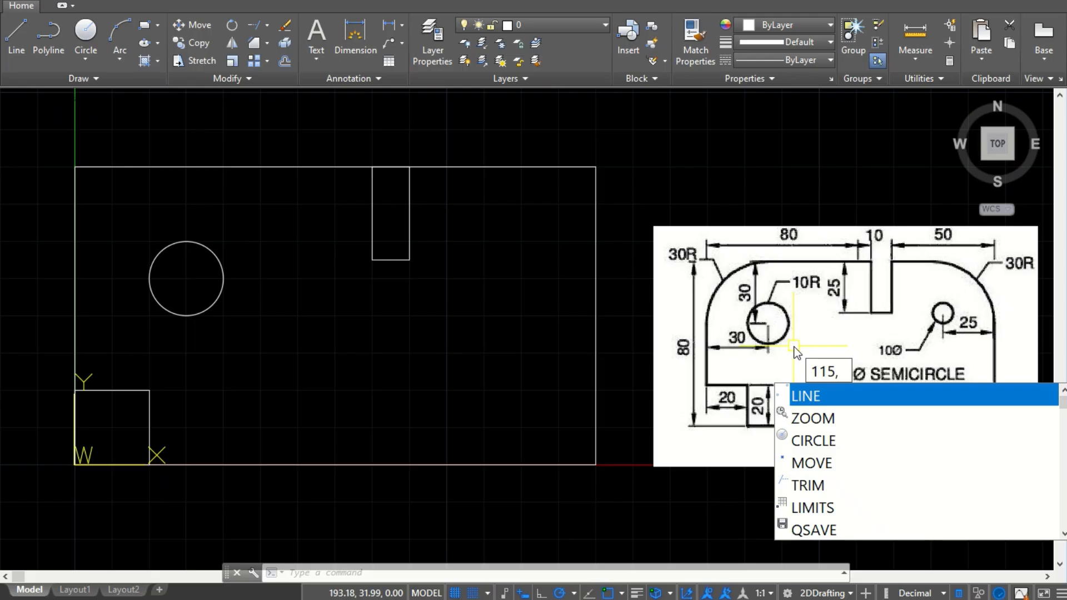
{"action": "key", "text": "BackSpace"}
{"action": "key", "text": "BackSpace"}
{"action": "key", "text": "BackSpace"}
{"action": "key", "text": "BackSpace"}
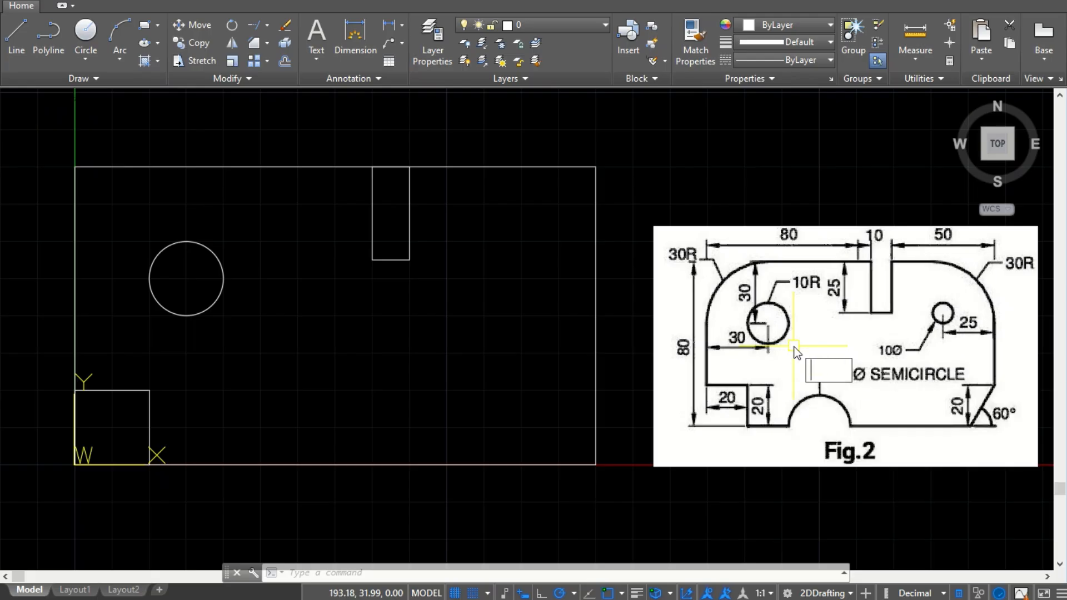
{"action": "key", "text": "Escape"}
Draw a circle of diameter 10 centred at 115,50 for the smaller hole.
{"action": "type", "text": "c"}
{"action": "key", "text": "Return"}
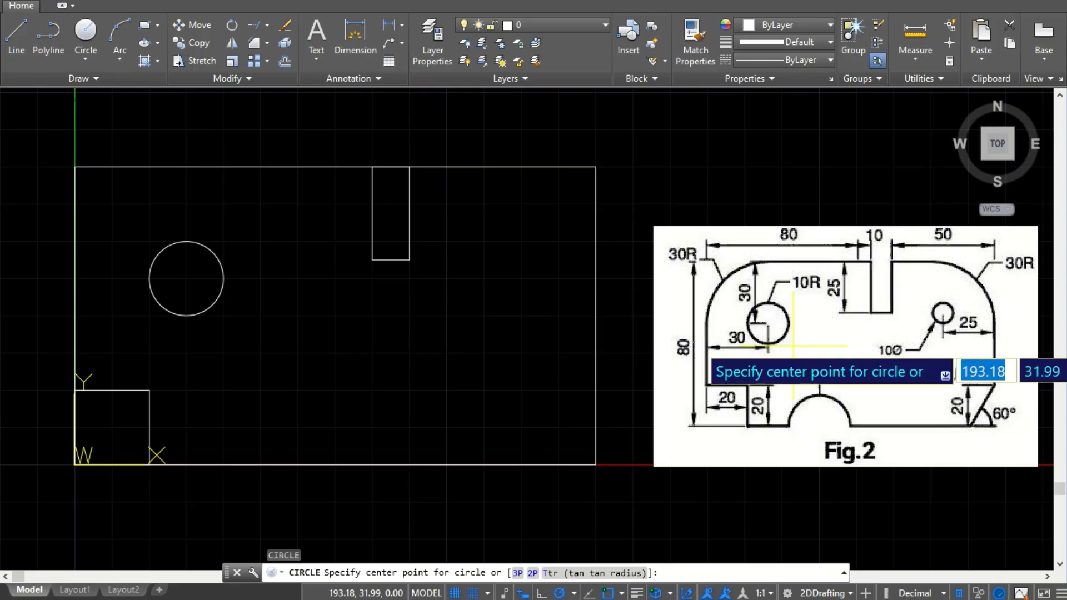
{"action": "type", "text": "115"}
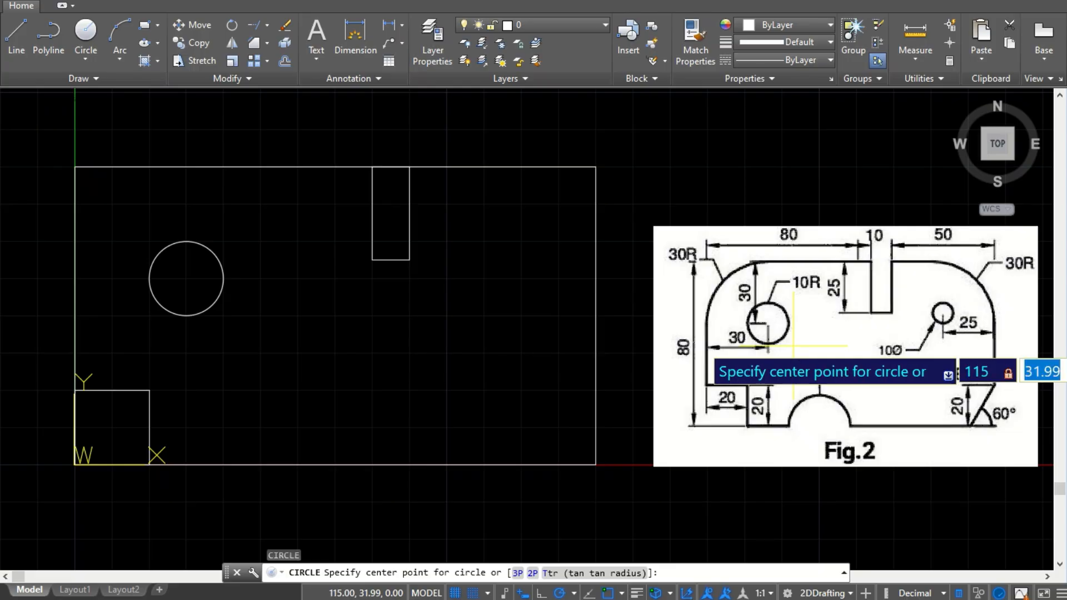
{"action": "type", "text": "50"}
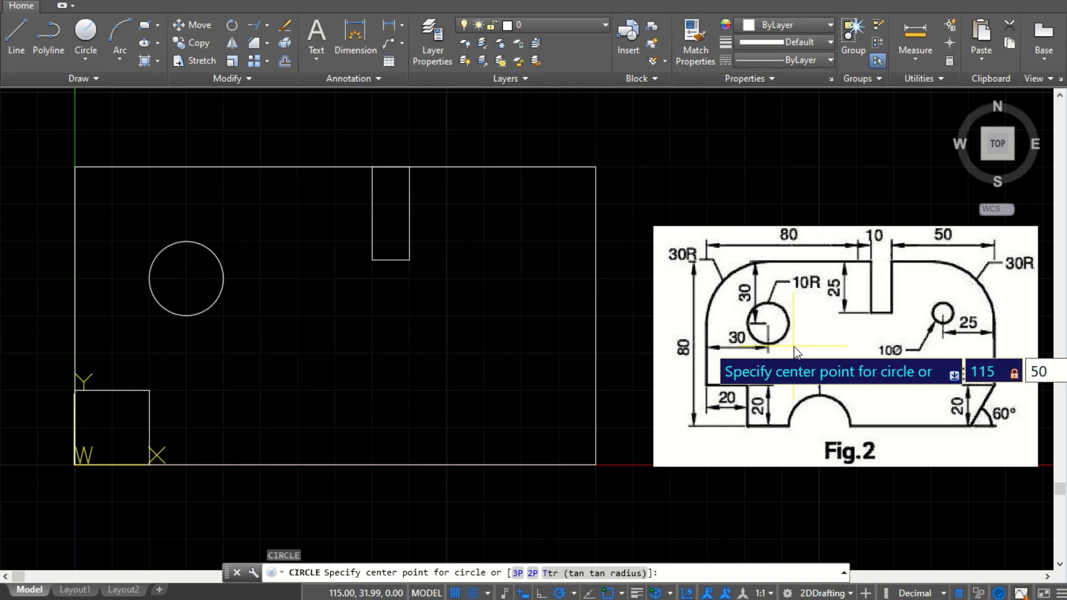
{"action": "key", "text": "Return"}
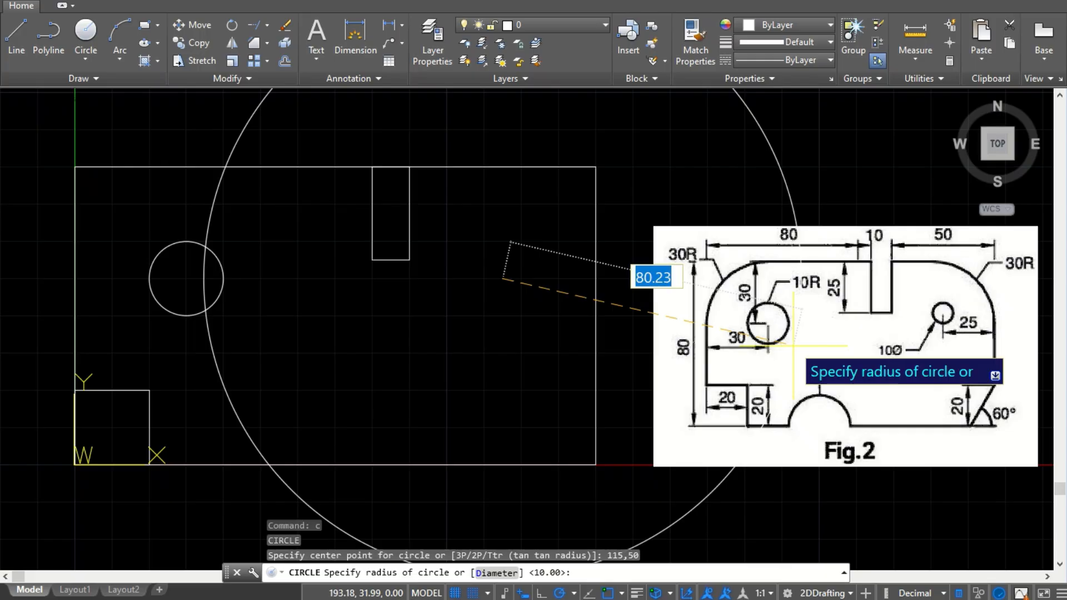
{"action": "type", "text": "d"}
{"action": "key", "text": "Return"}
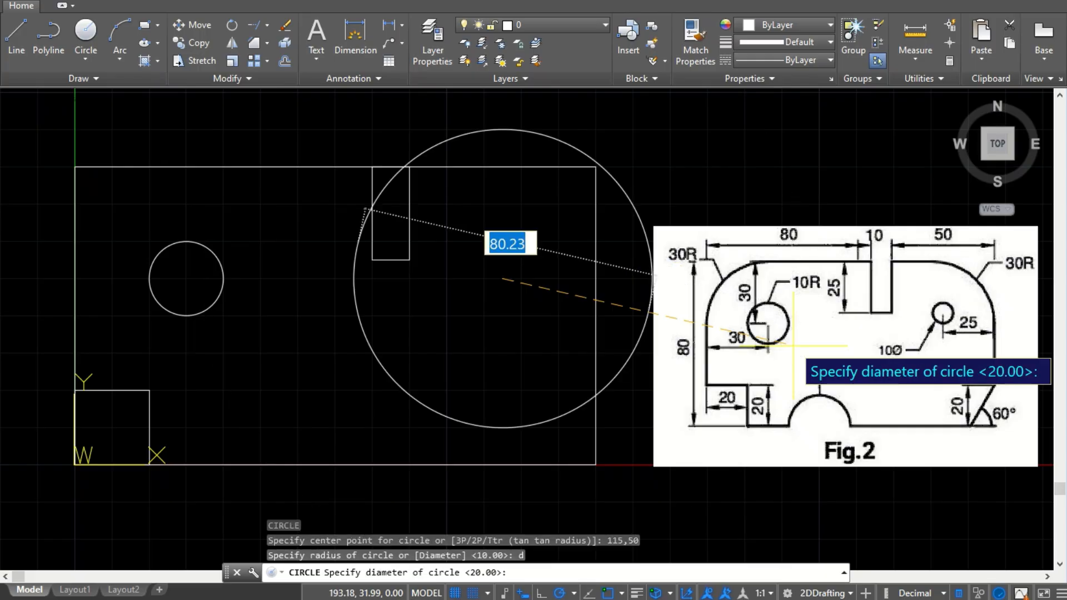
{"action": "type", "text": "10"}
{"action": "key", "text": "Return"}
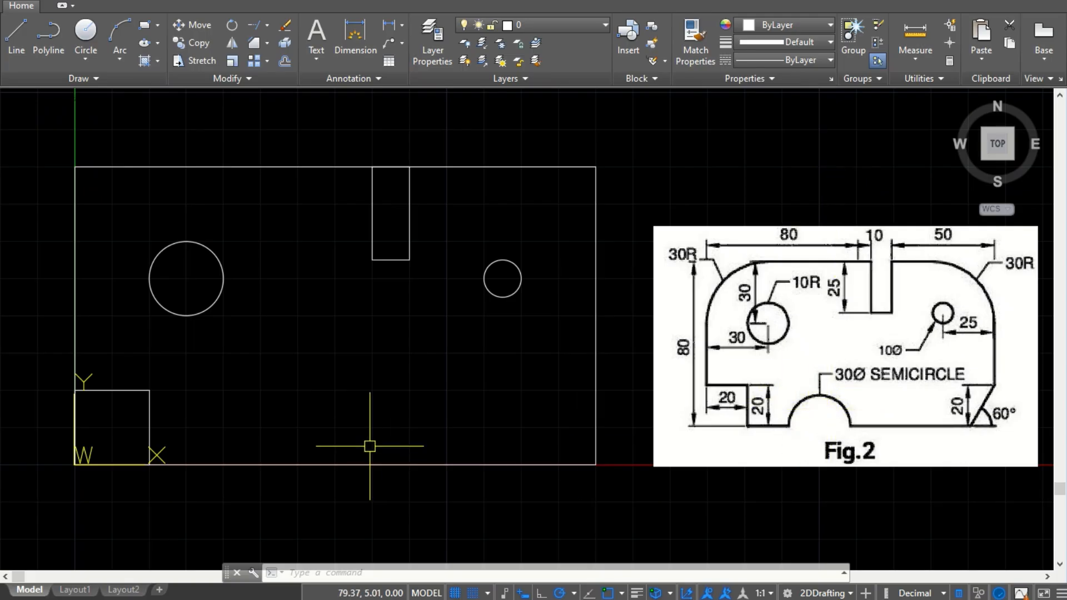
Draw the semicircle on the plate's lower edge as an arc starting at 70,0, ending 30 away at 180°, with radius 15.
{"action": "left_click", "coordinate": [127, 29]}
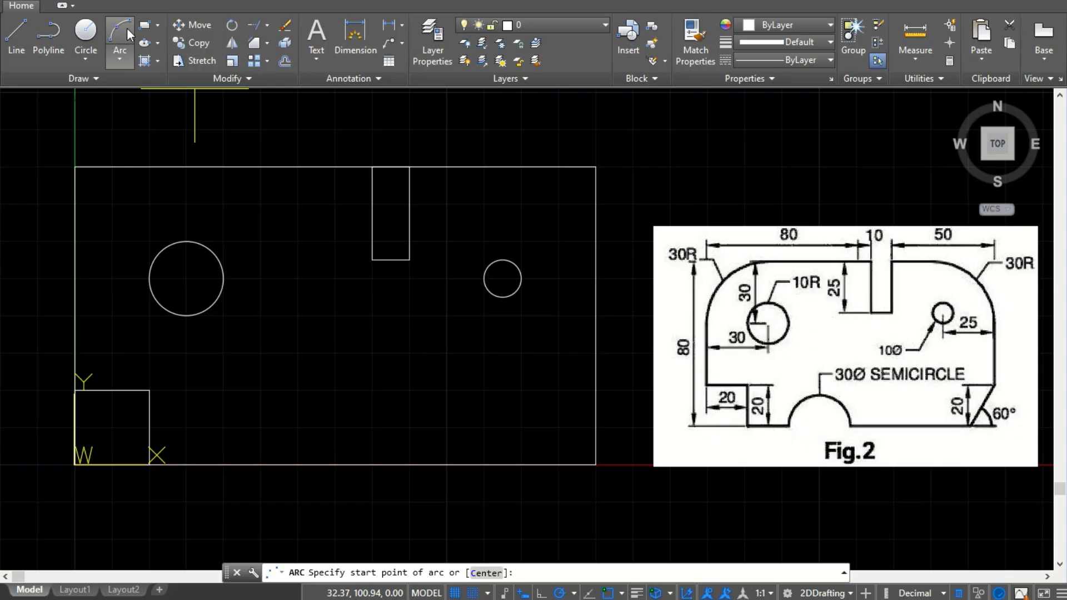
{"action": "key", "text": "Escape"}
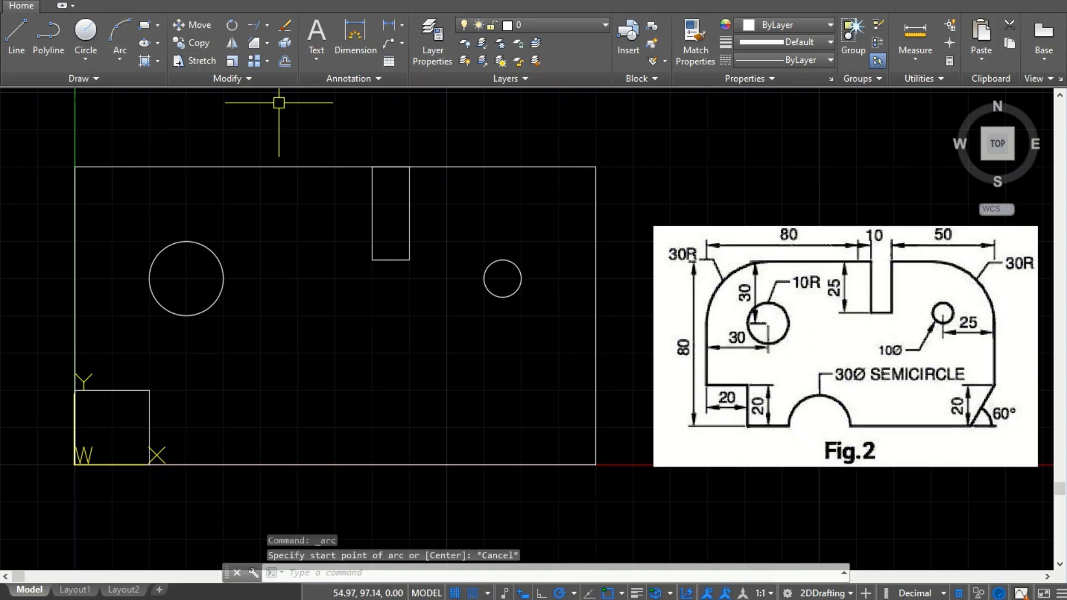
{"action": "type", "text": "A"}
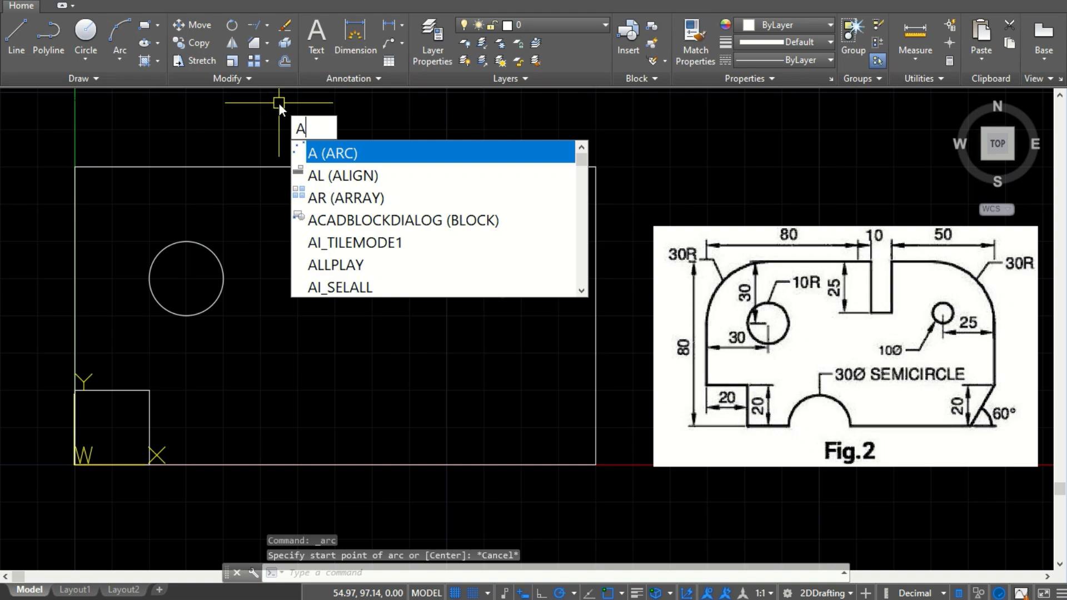
{"action": "key", "text": "Return"}
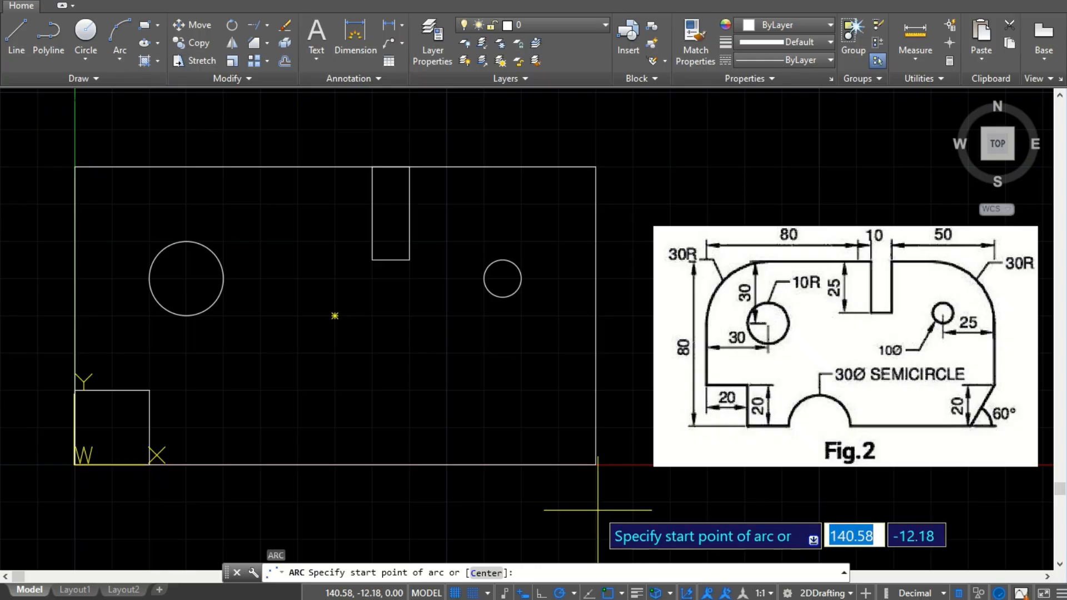
{"action": "type", "text": "70"}
{"action": "key", "text": "Tab"}
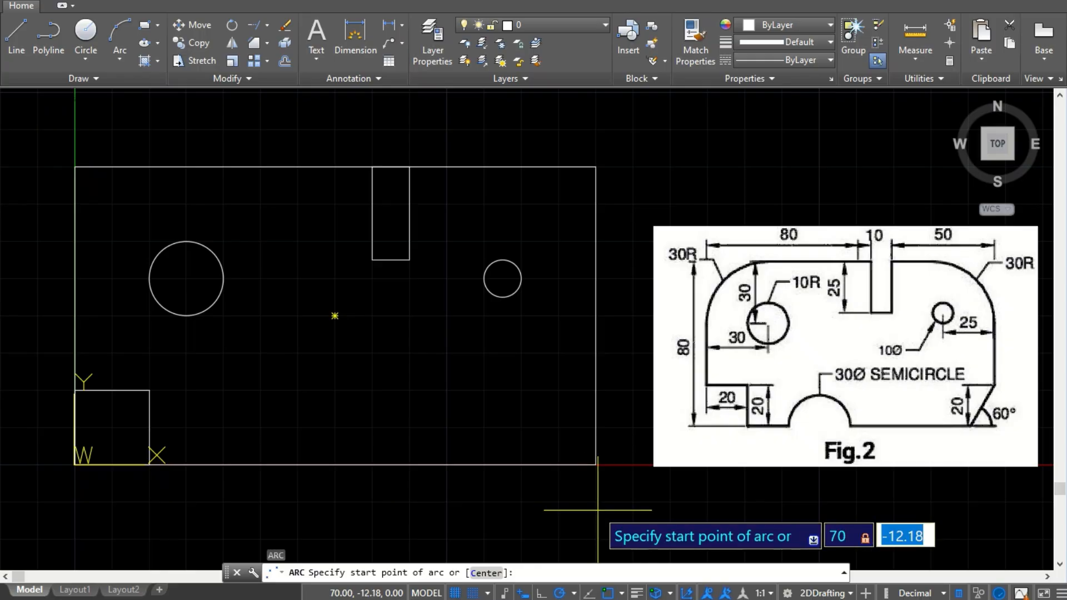
{"action": "type", "text": "0"}
{"action": "key", "text": "Return"}
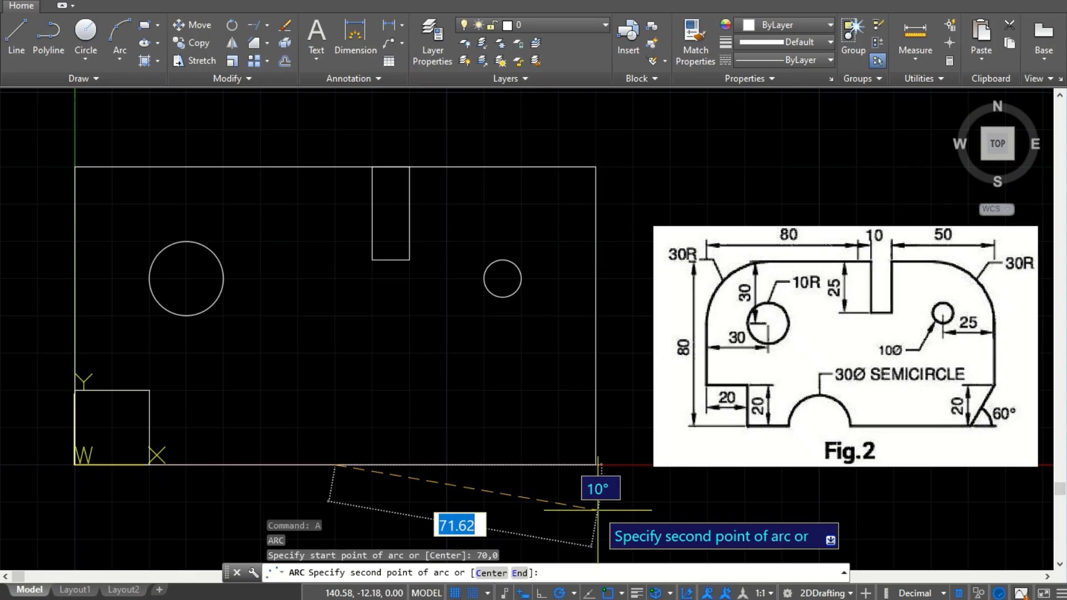
{"action": "type", "text": "e"}
{"action": "key", "text": "Return"}
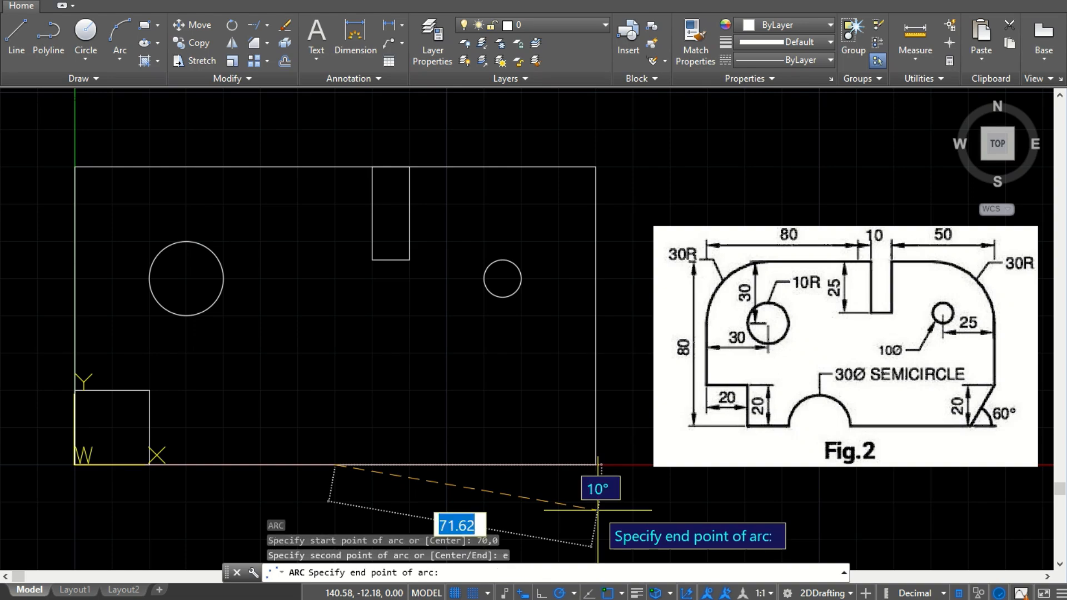
{"action": "type", "text": "30"}
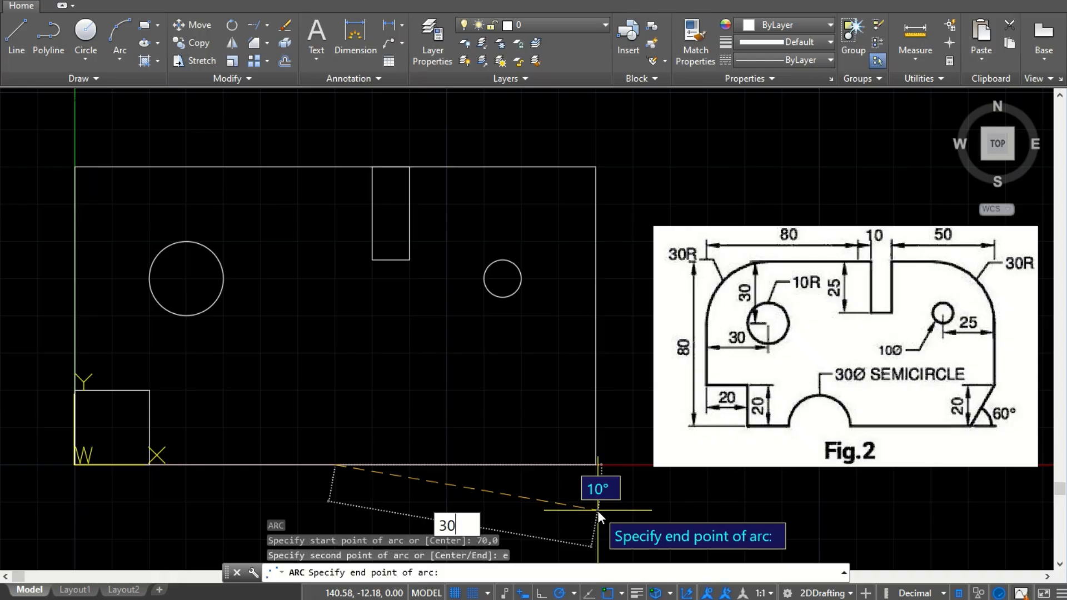
{"action": "key", "text": "Tab"}
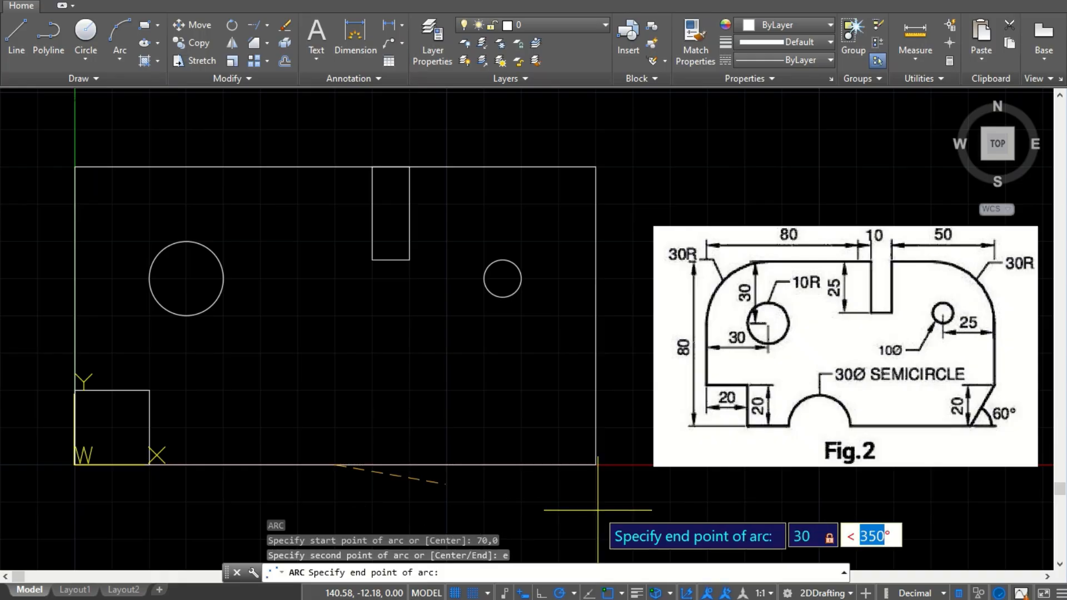
{"action": "type", "text": "180"}
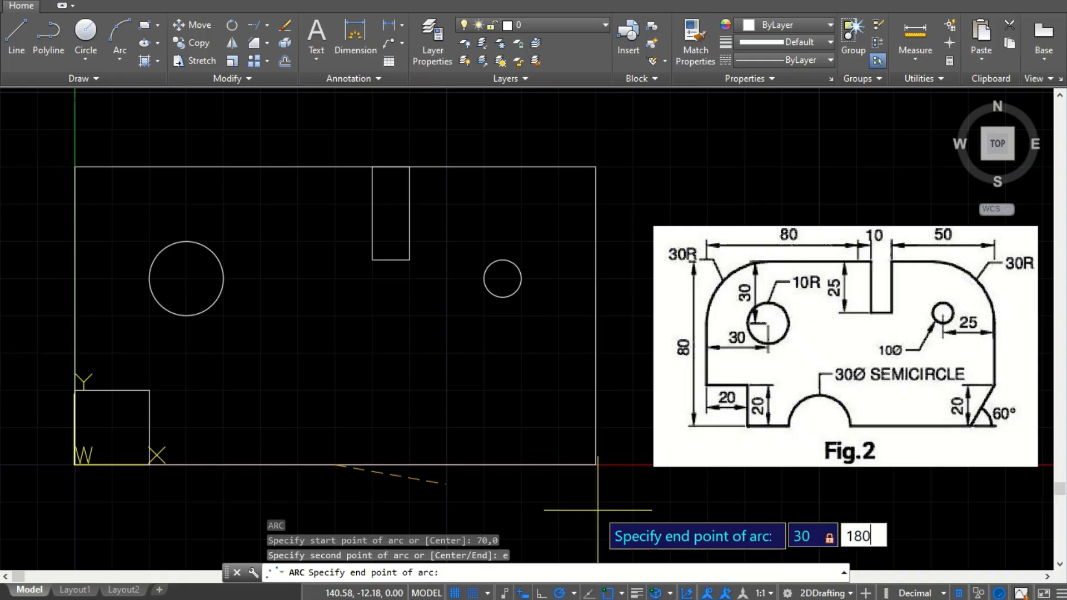
{"action": "key", "text": "Return"}
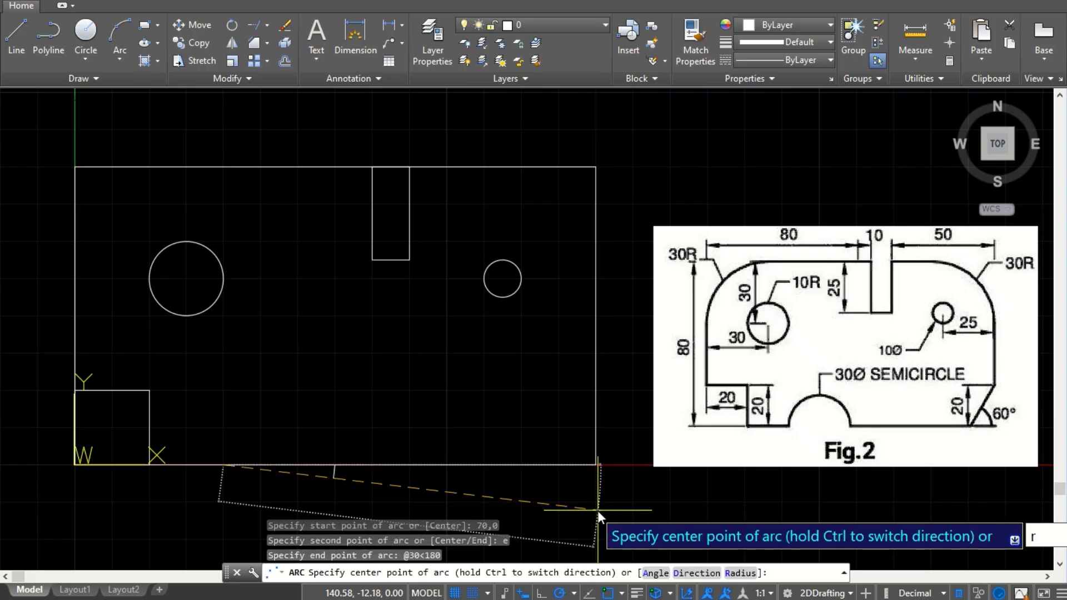
{"action": "type", "text": "r"}
{"action": "key", "text": "Return"}
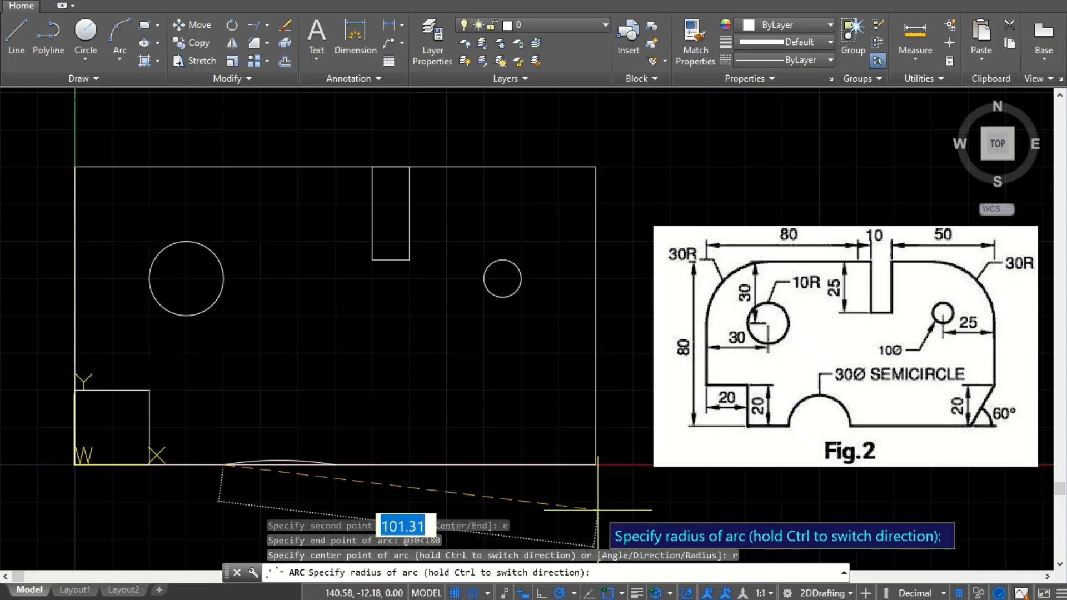
{"action": "type", "text": "15"}
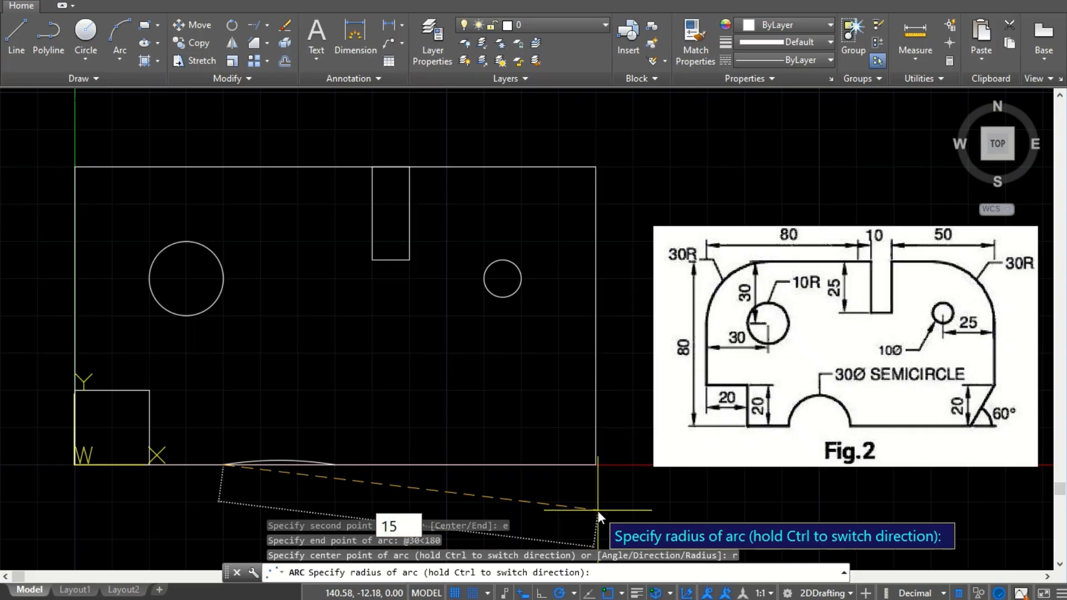
{"action": "key", "text": "Return"}
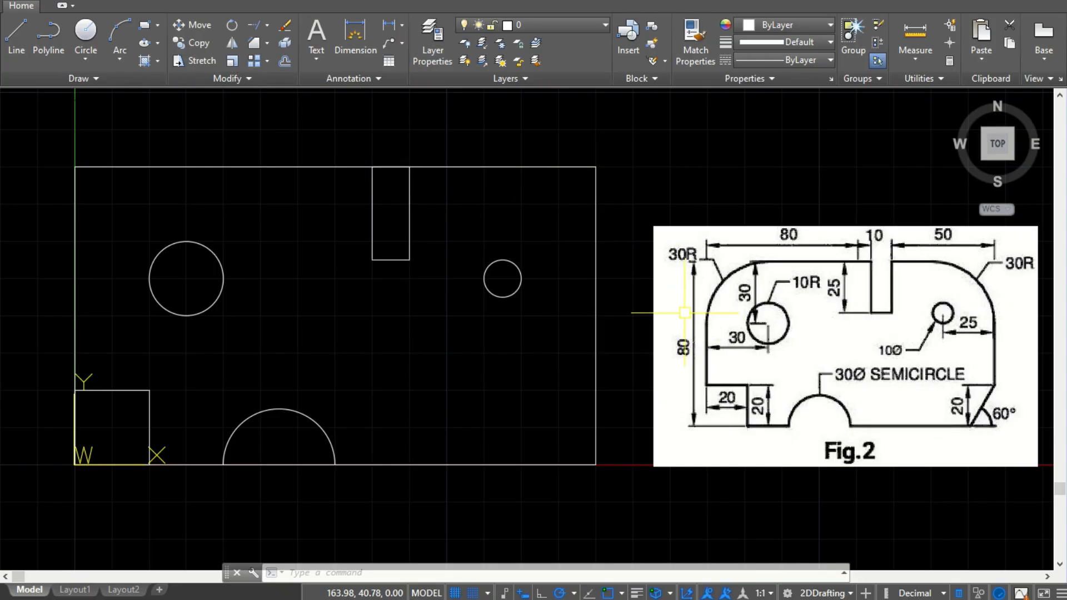
Chamfer the plate's lower-right corner with distances of 12 along the lower edge and 20 along the right edge.
{"action": "type", "text": "Ch"}
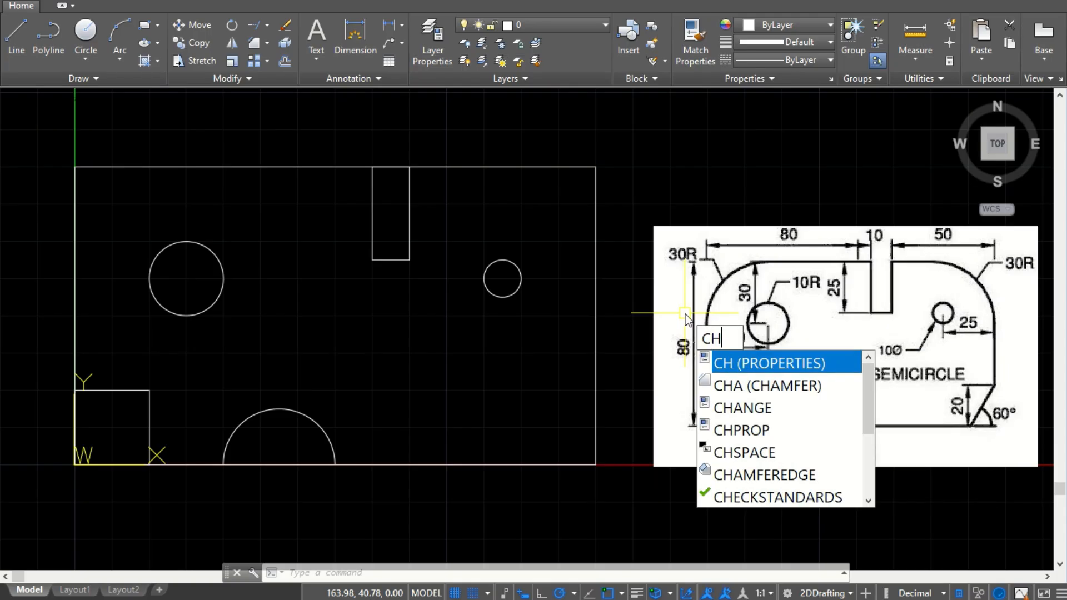
{"action": "type", "text": "A"}
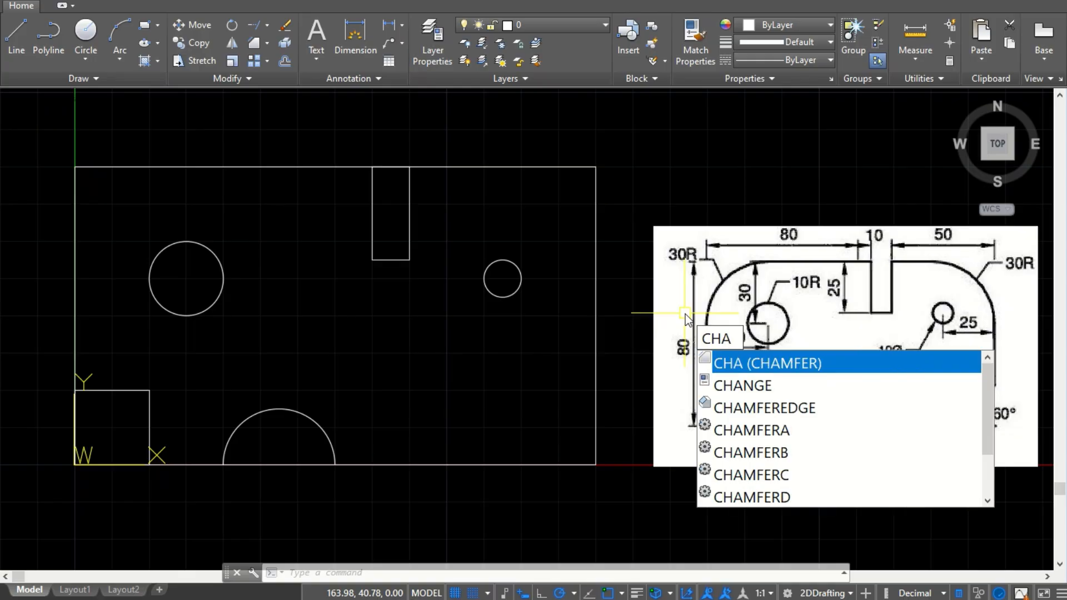
{"action": "key", "text": "Return"}
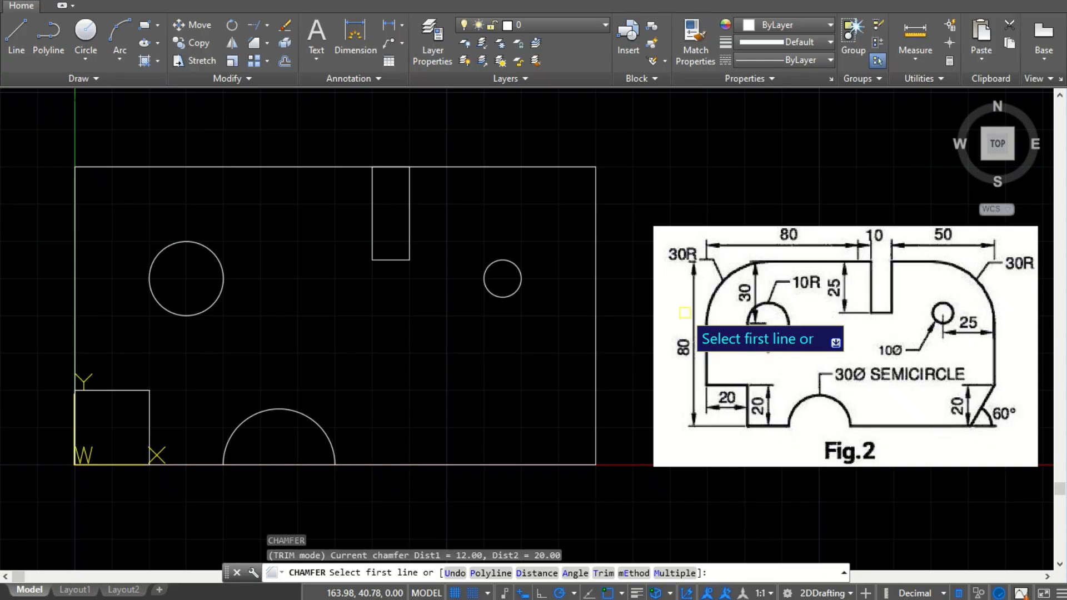
{"action": "type", "text": "d"}
{"action": "key", "text": "Return"}
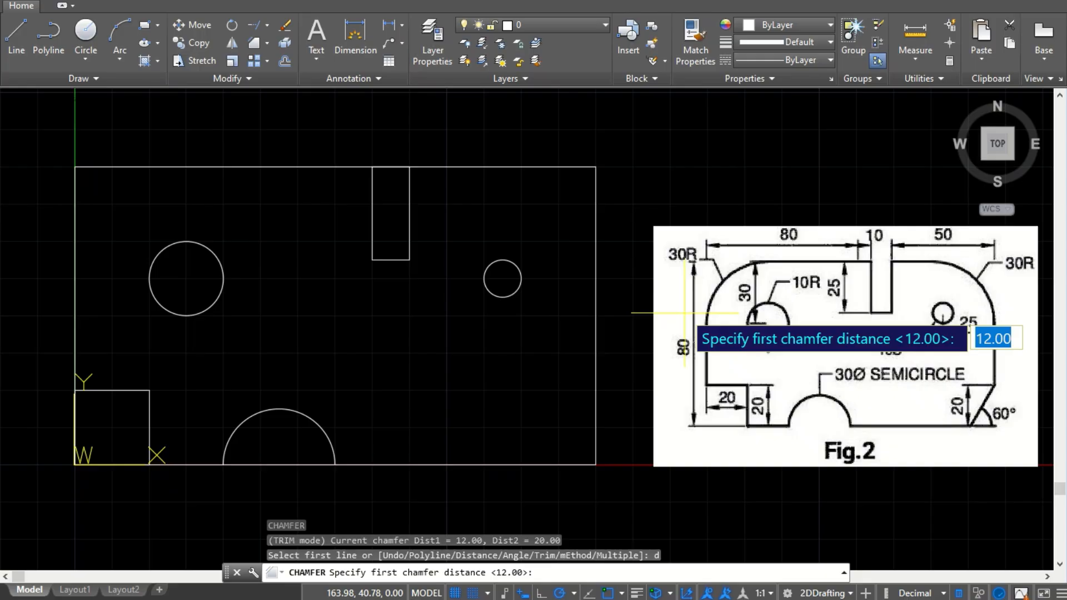
{"action": "type", "text": "12"}
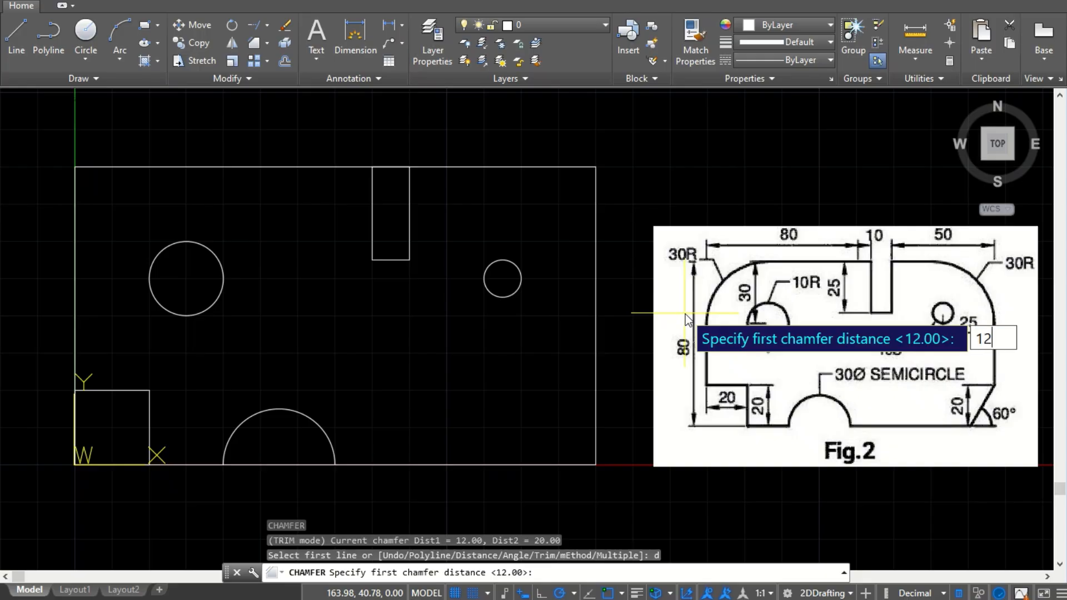
{"action": "key", "text": "Return"}
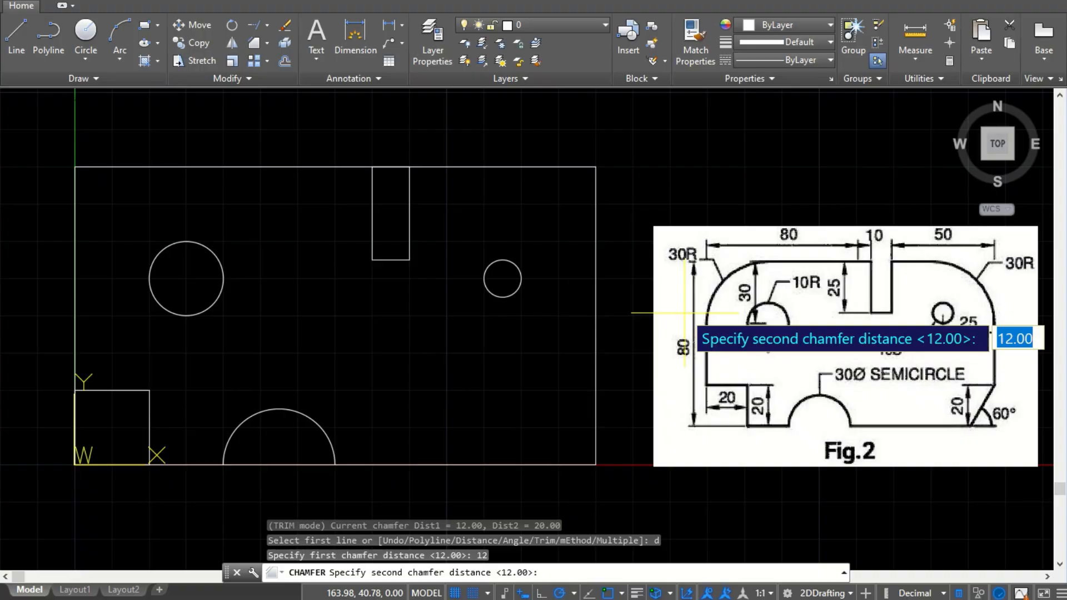
{"action": "type", "text": "20"}
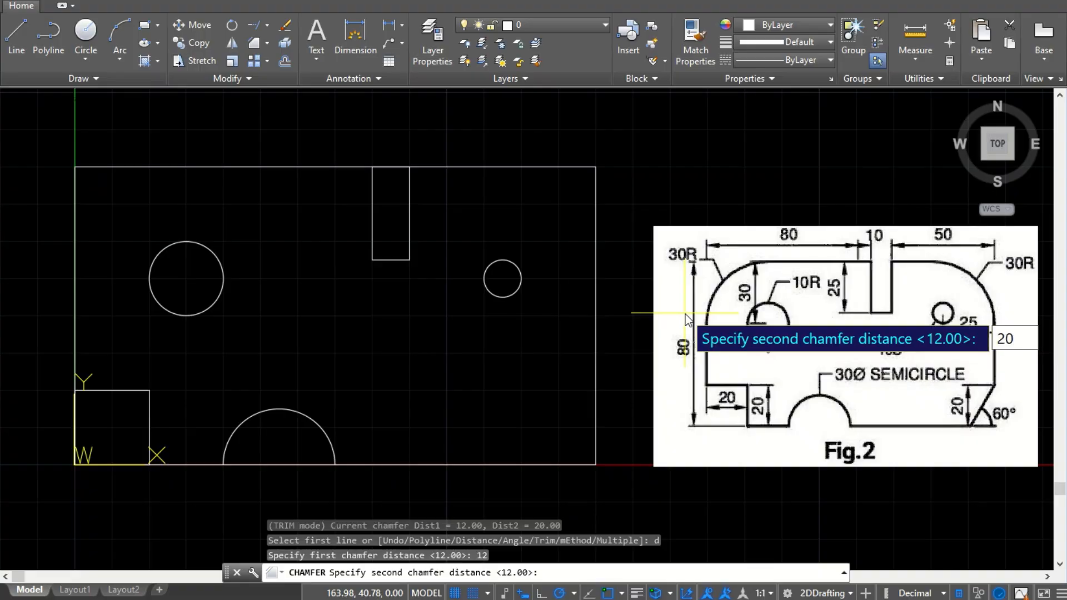
{"action": "key", "text": "Return"}
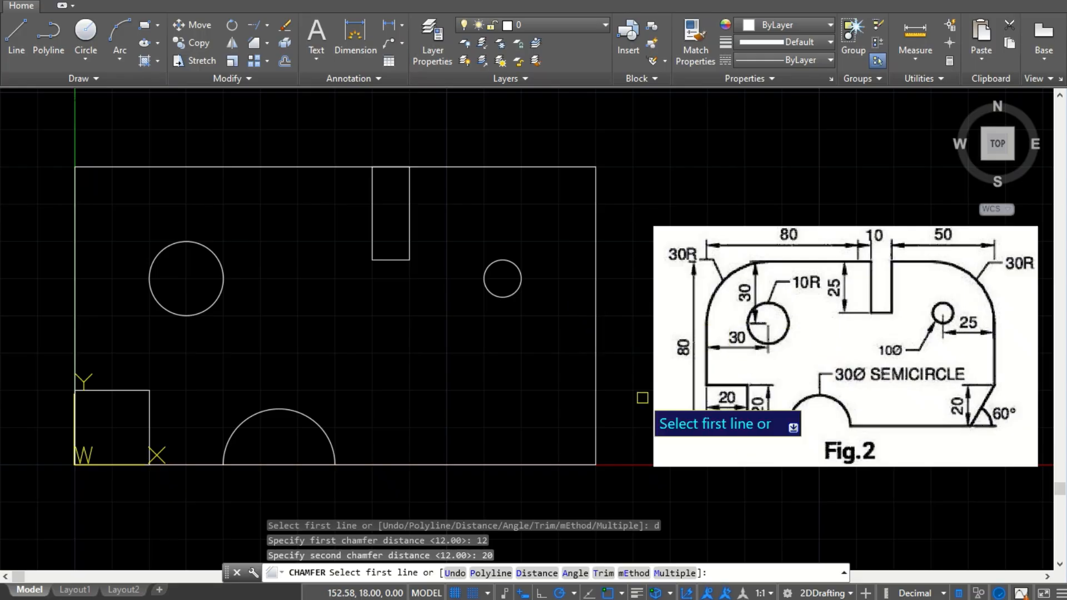
{"action": "left_click", "coordinate": [519, 466]}
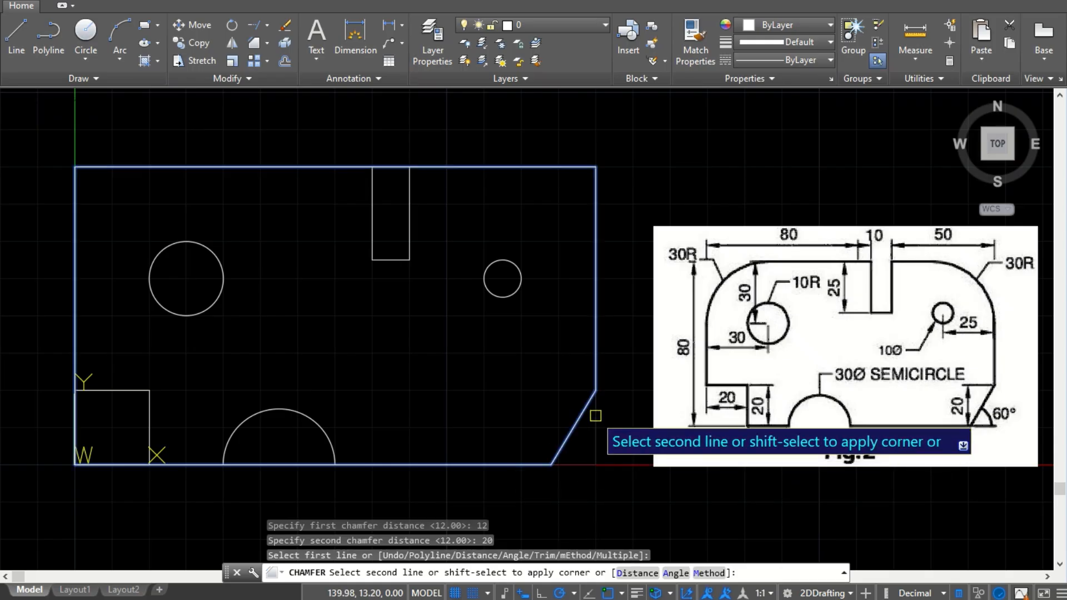
{"action": "left_click", "coordinate": [595, 415]}
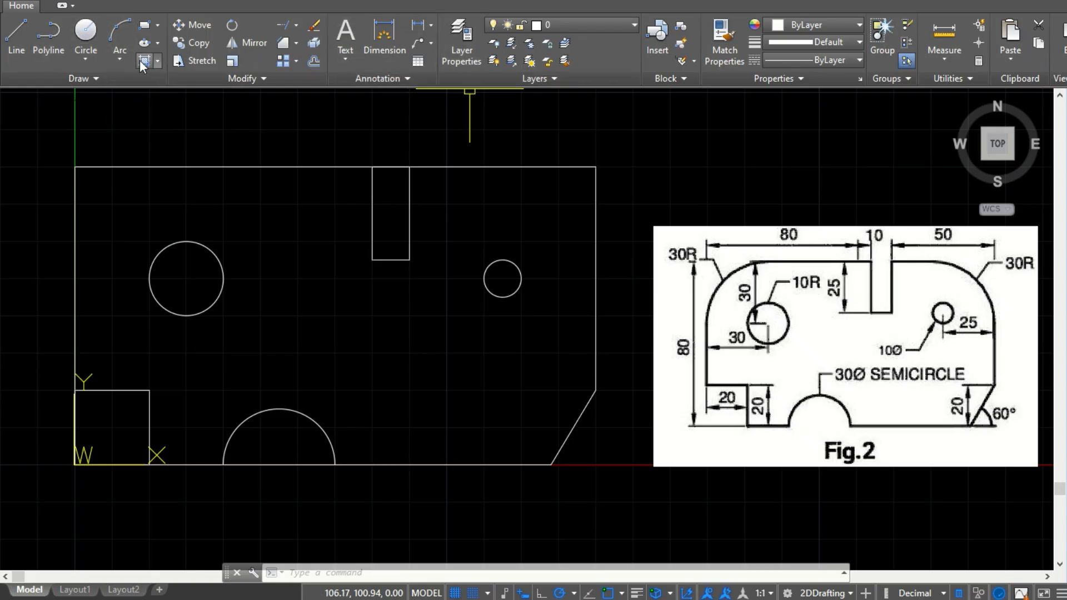
Fillet the plate's upper-right corner with a radius of 30.
{"action": "type", "text": "f"}
{"action": "key", "text": "Return"}
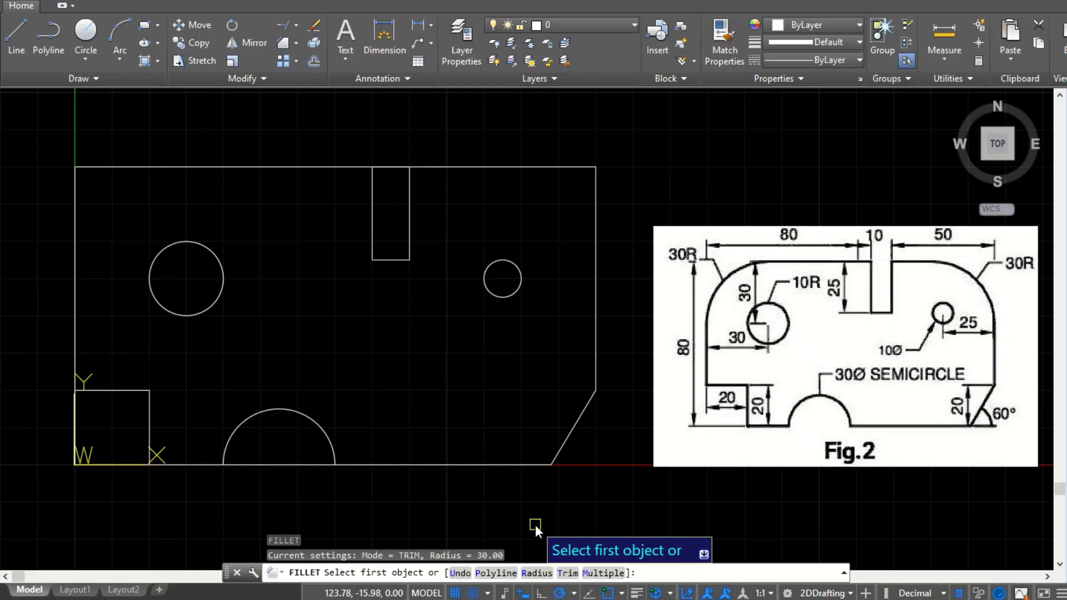
{"action": "type", "text": "r"}
{"action": "key", "text": "Return"}
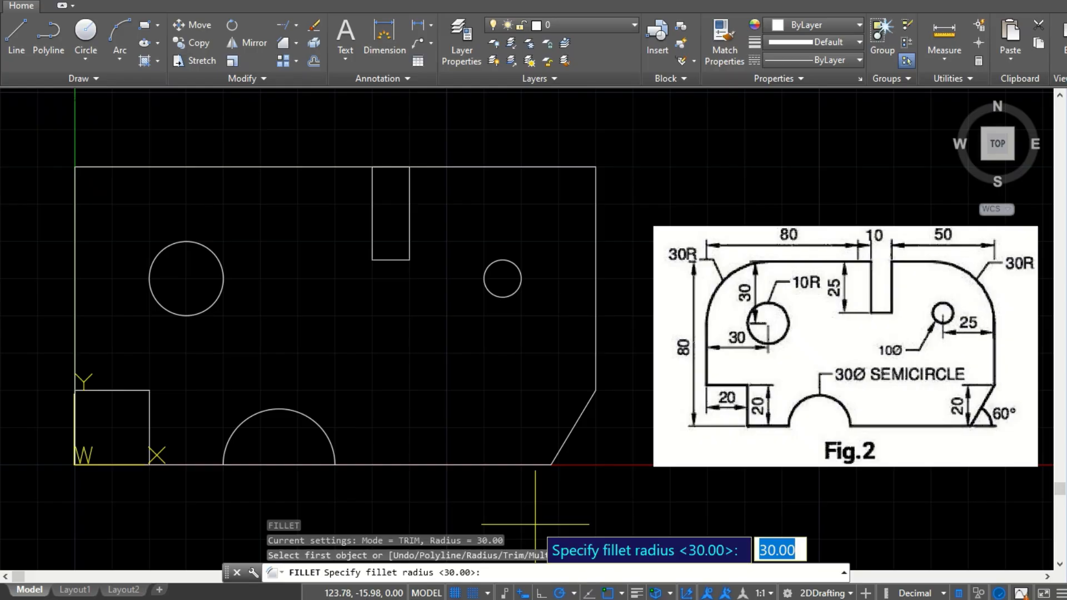
{"action": "type", "text": "30"}
{"action": "key", "text": "Return"}
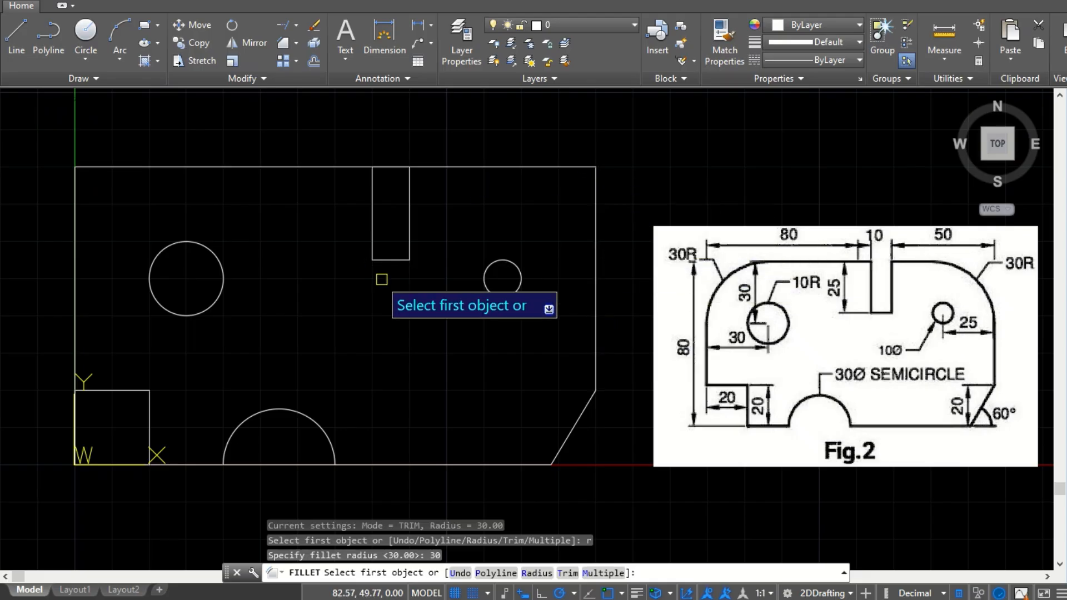
{"action": "left_click", "coordinate": [596, 257]}
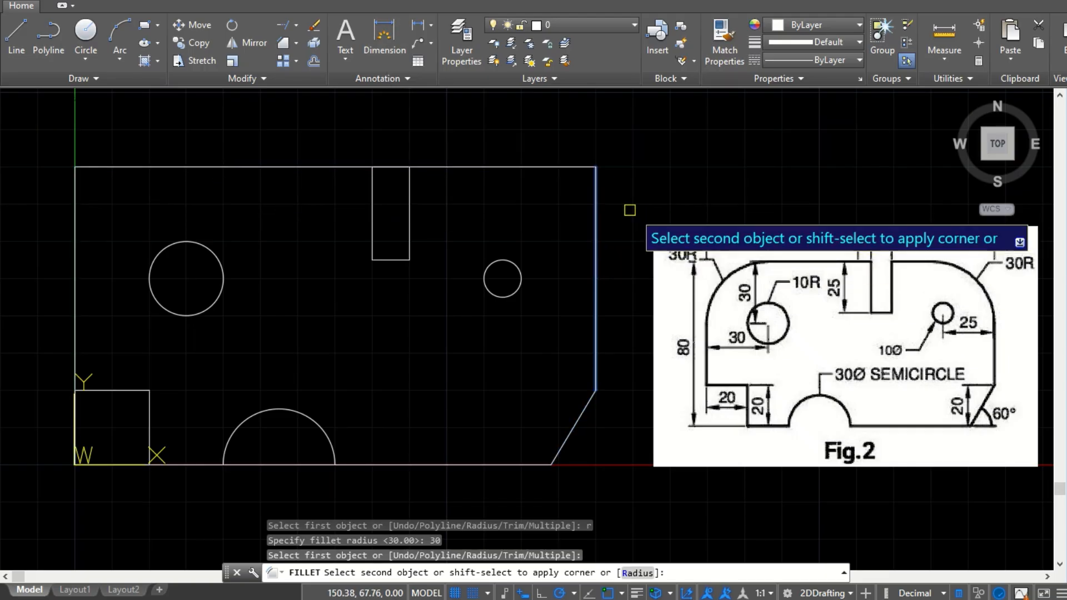
{"action": "left_click", "coordinate": [527, 169]}
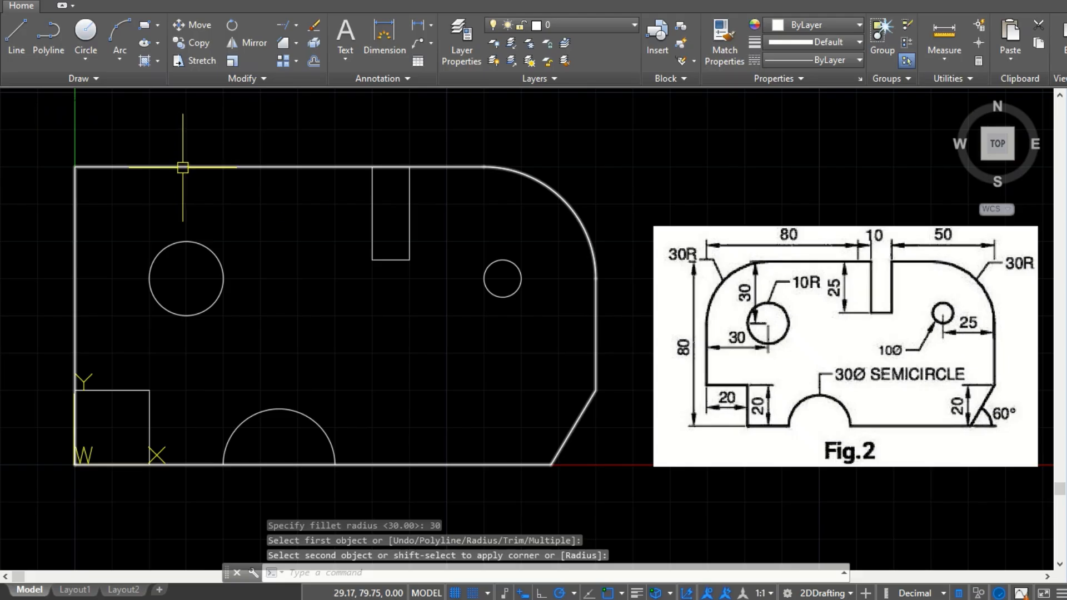
Try to fillet the plate's upper-left corner with a radius of 30.
{"action": "key", "text": "Return"}
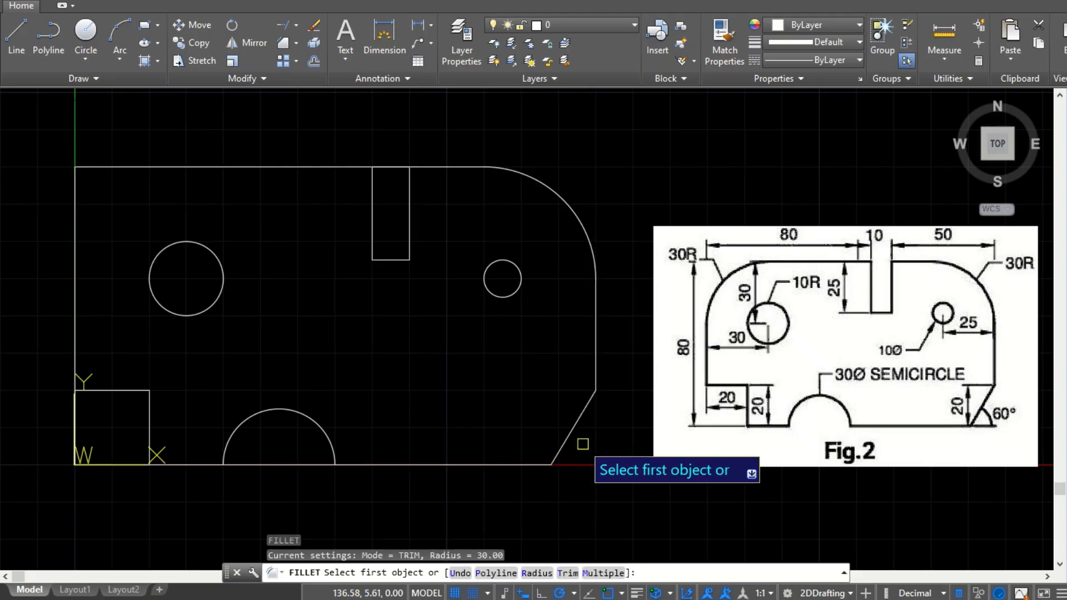
{"action": "key", "text": "Return"}
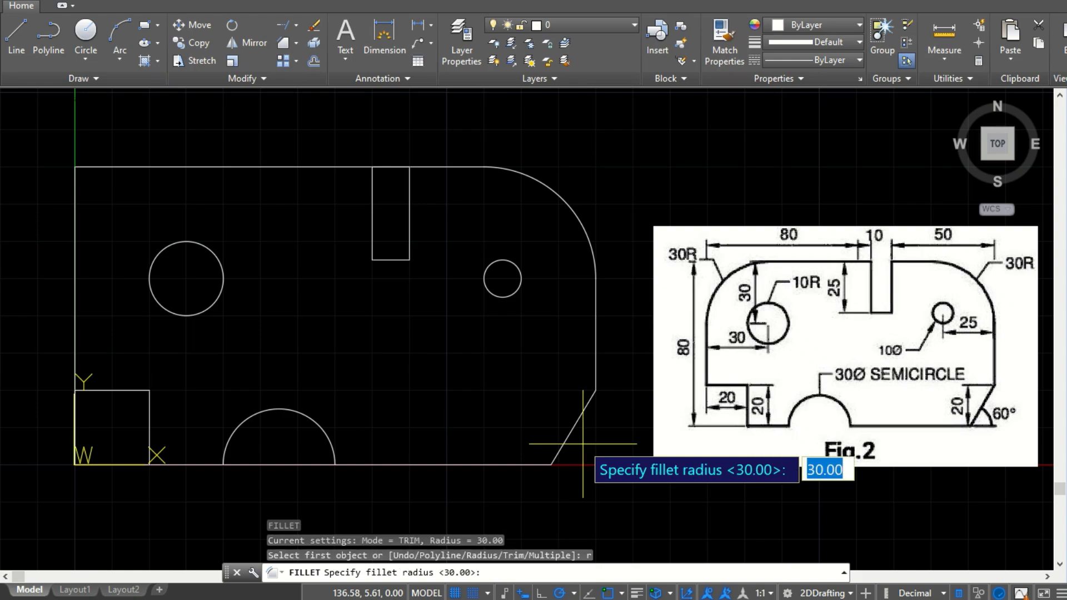
{"action": "key", "text": "Return"}
{"action": "left_click", "coordinate": [203, 167]}
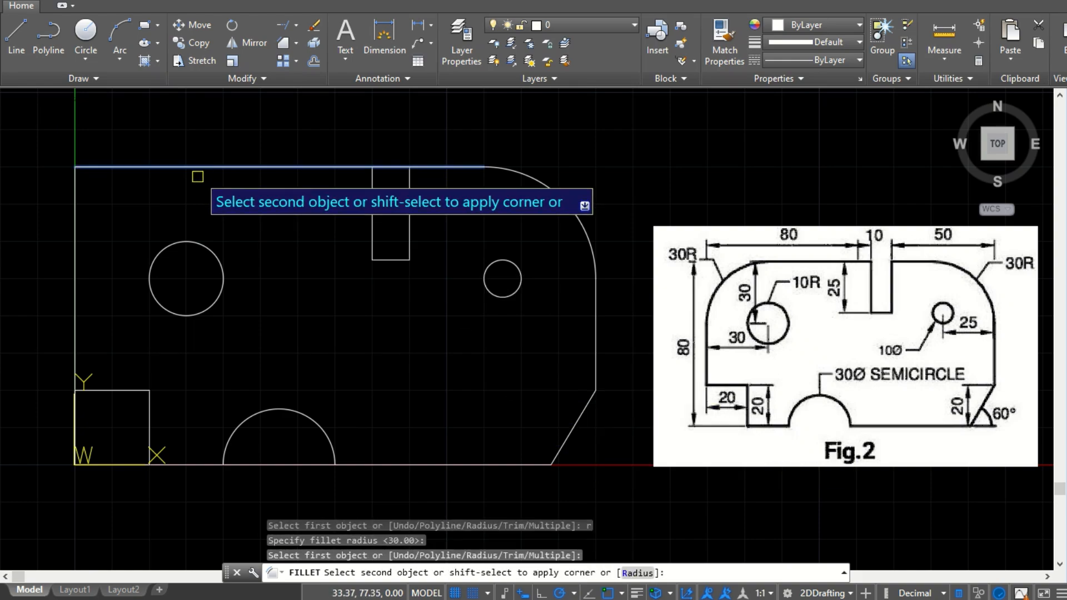
{"action": "left_click", "coordinate": [189, 164]}
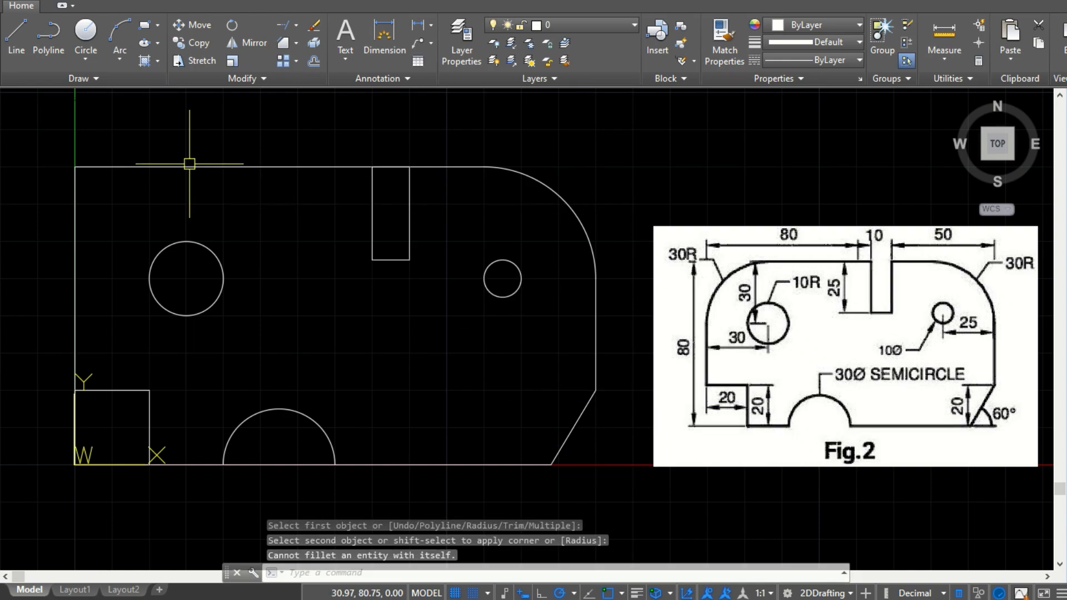
{"action": "left_click", "coordinate": [73, 240]}
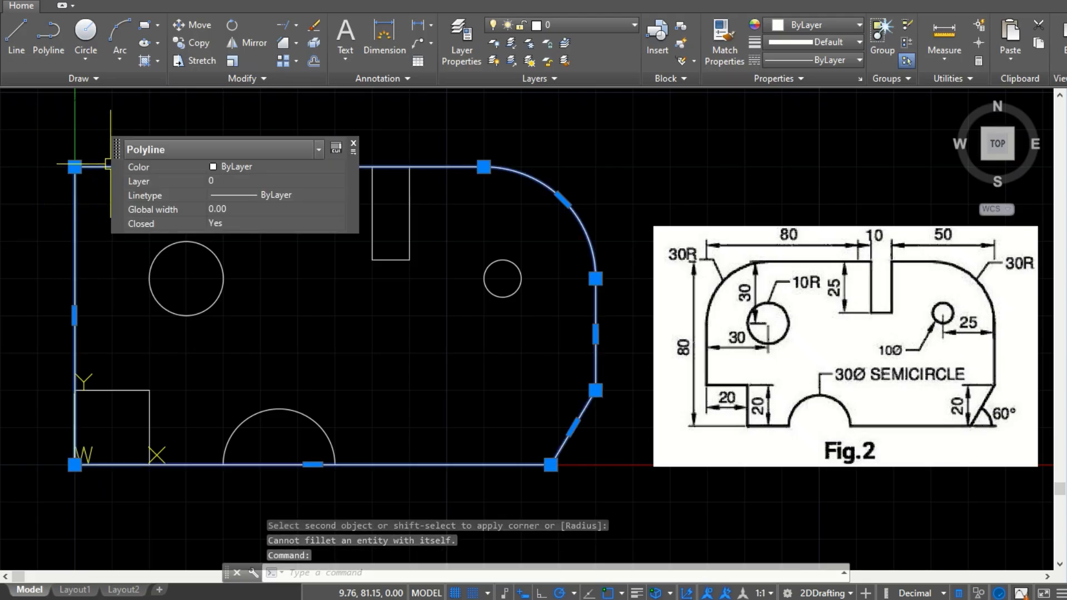
{"action": "key", "text": "Escape"}
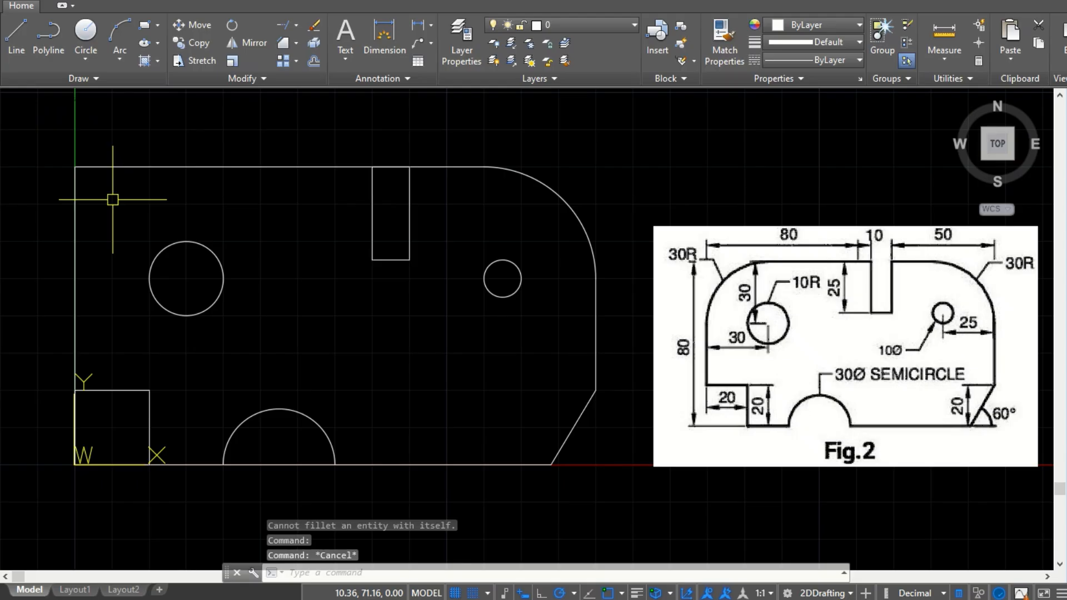
Fillet the plate's upper-left corner between its top and left edges with a radius of 30.
{"action": "key", "text": "Return"}
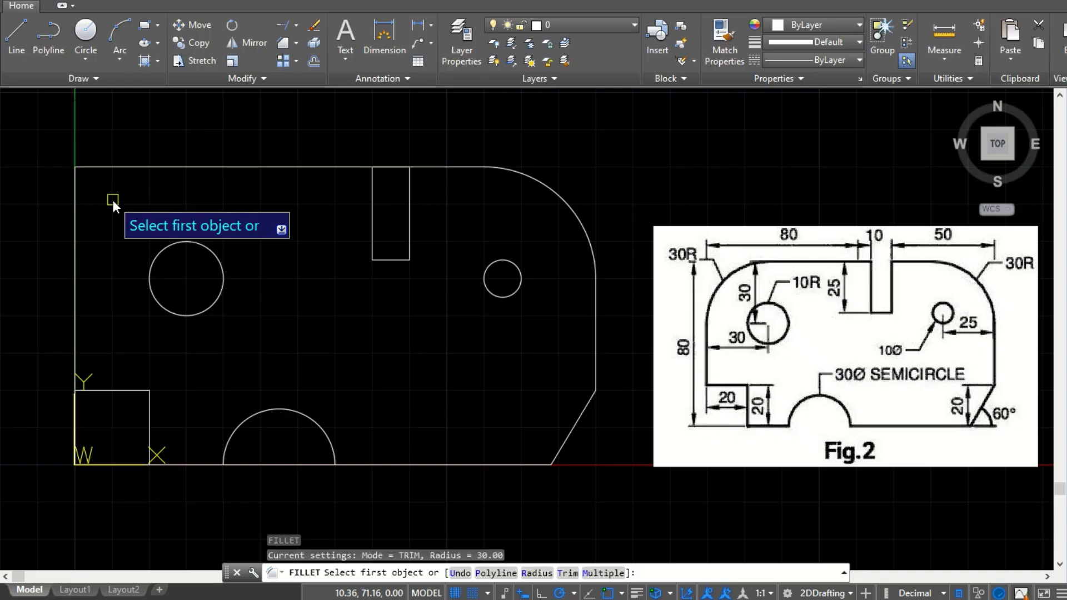
{"action": "type", "text": "r"}
{"action": "key", "text": "Return"}
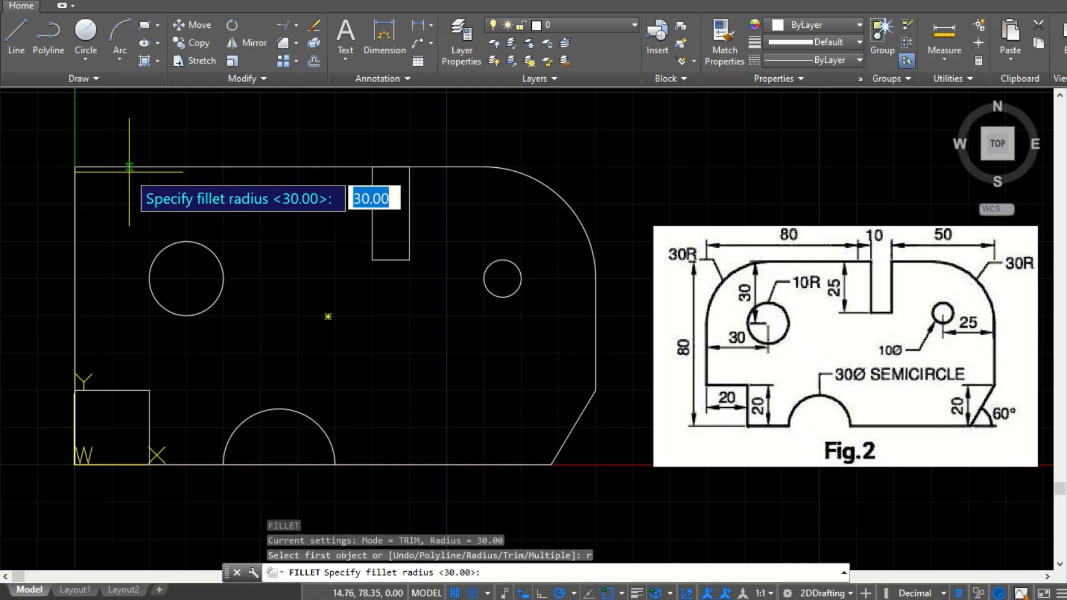
{"action": "key", "text": "Return"}
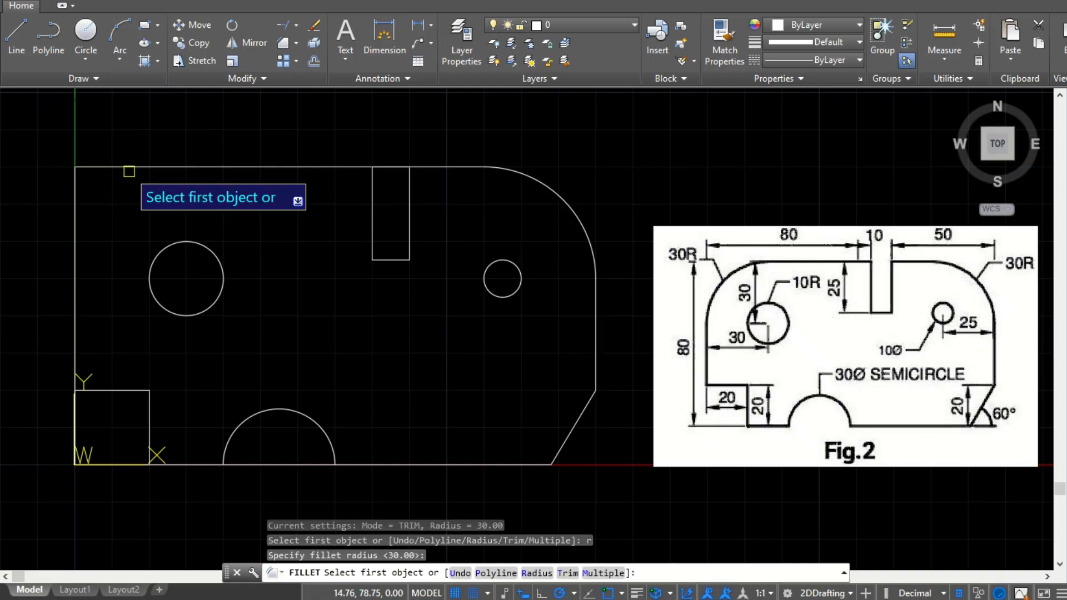
{"action": "left_click", "coordinate": [122, 167]}
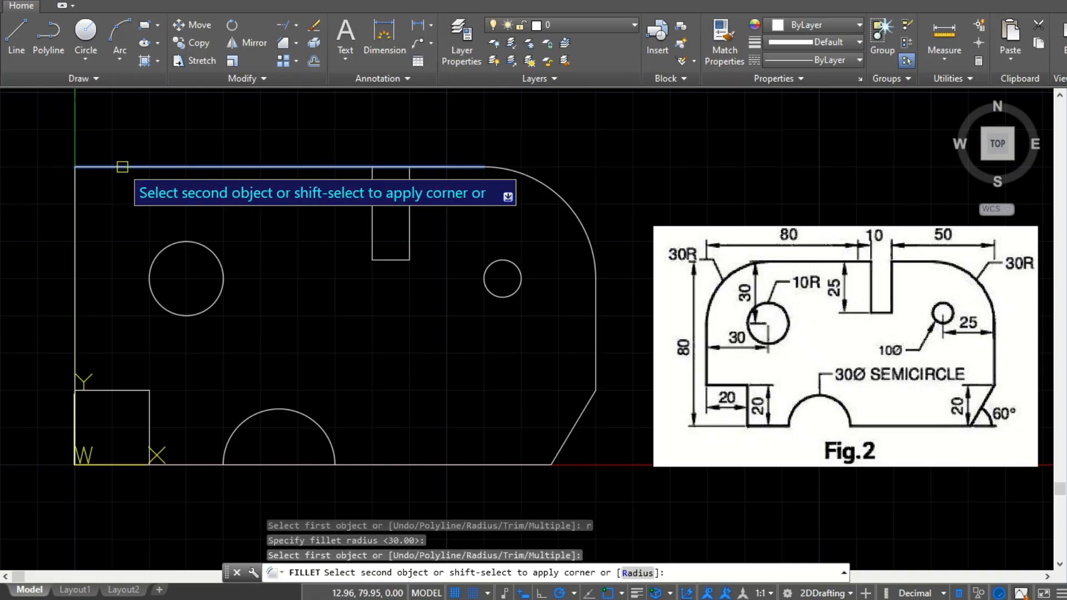
{"action": "left_click", "coordinate": [73, 237]}
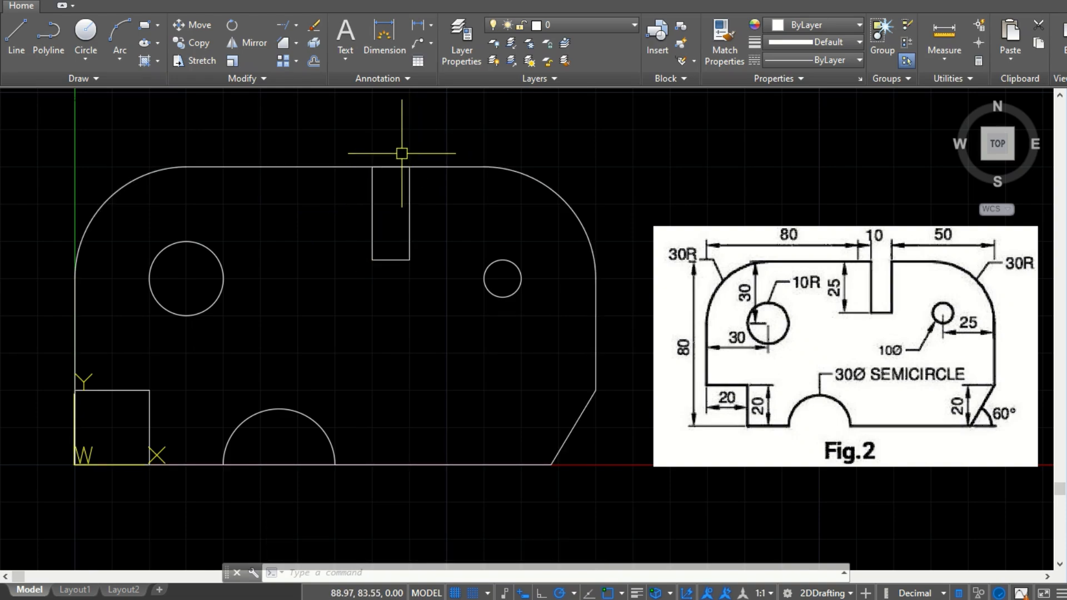
Trim the plate's top edge across the slot opening, using the slot rectangle as the cutting edge.
{"action": "type", "text": "TR"}
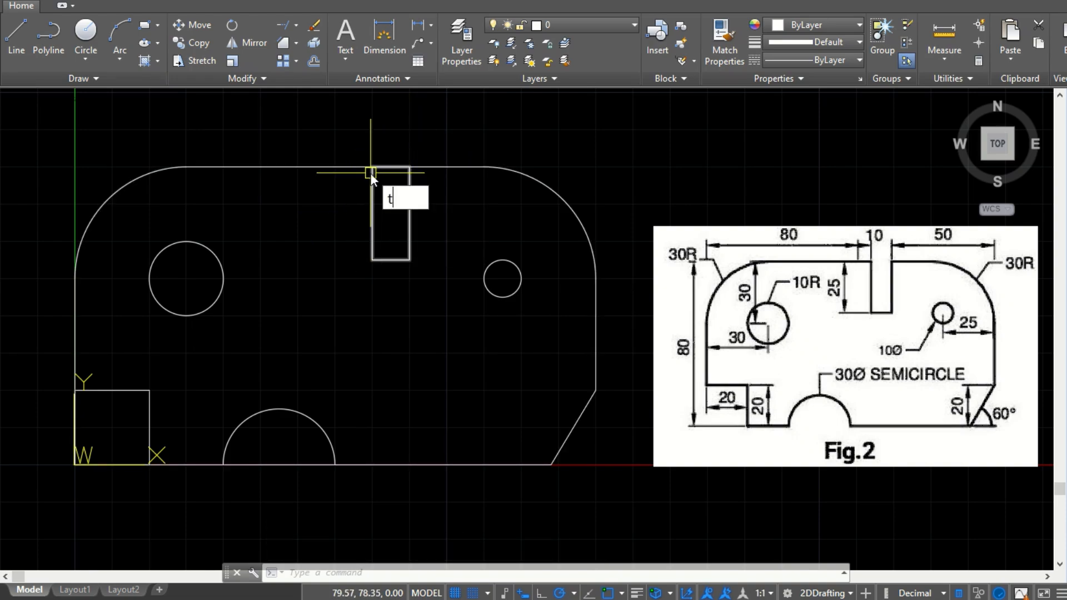
{"action": "key", "text": "Return"}
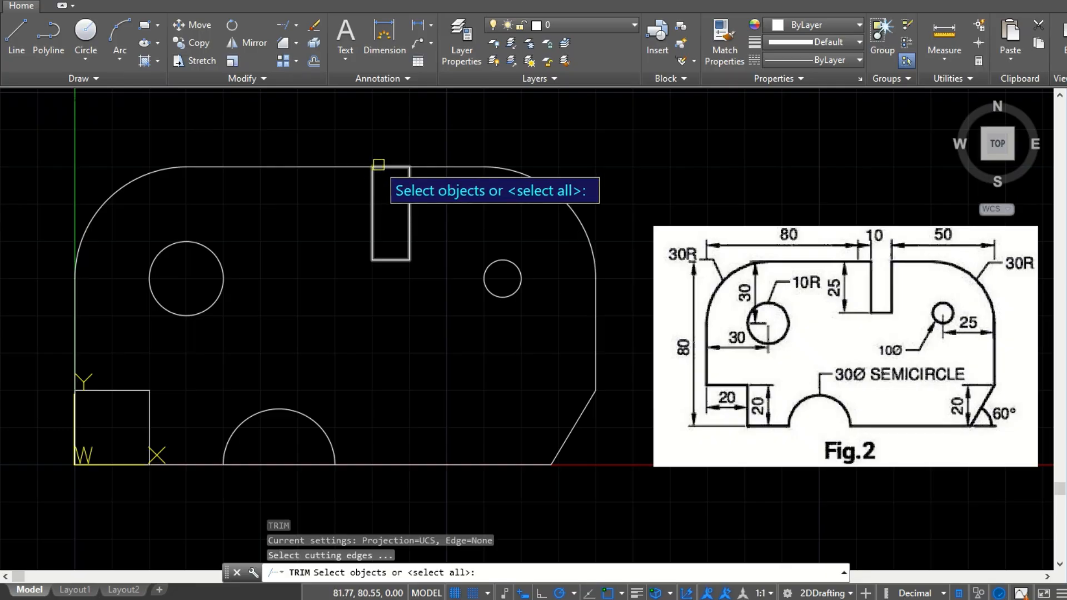
{"action": "left_click", "coordinate": [387, 257]}
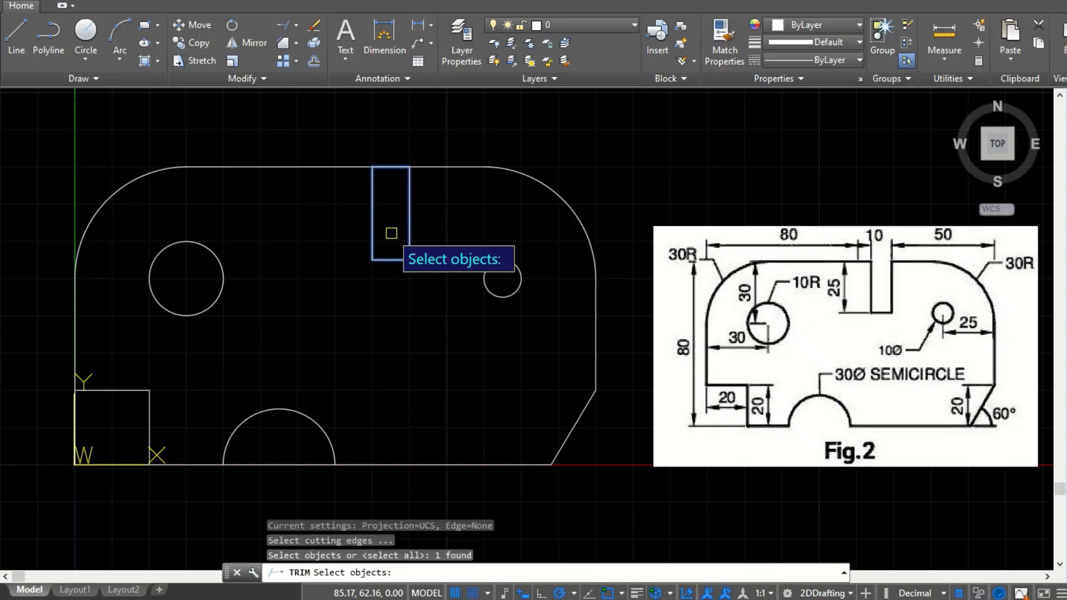
{"action": "key", "text": "Return"}
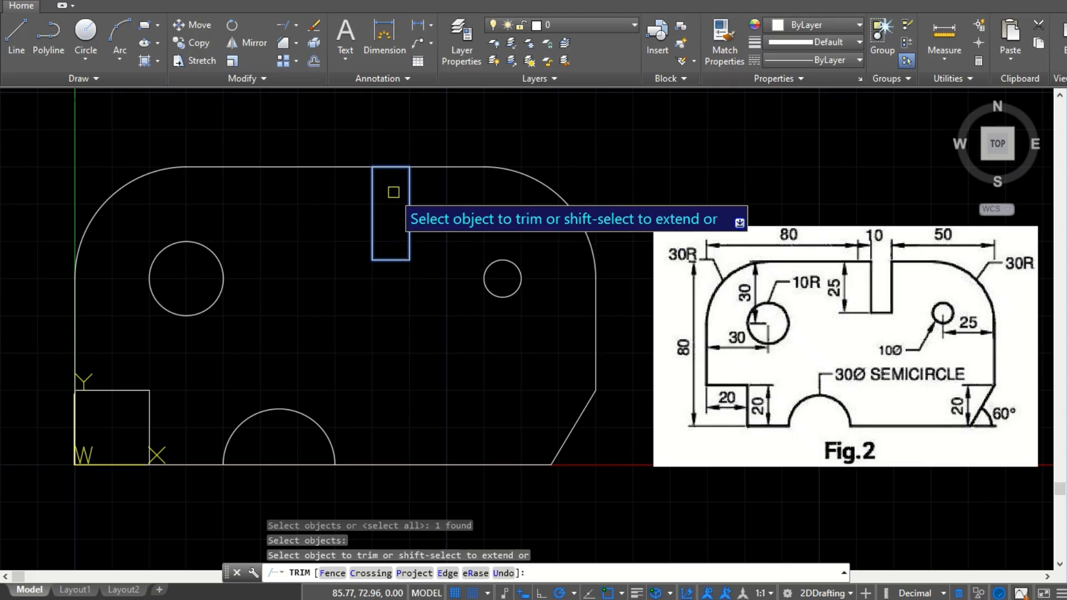
{"action": "left_click", "coordinate": [389, 165]}
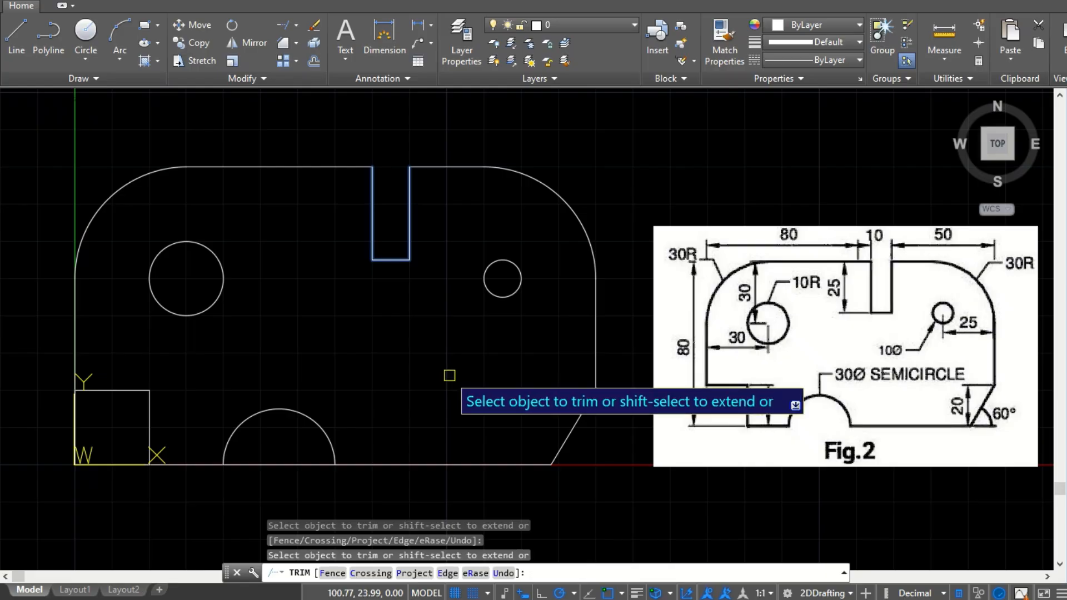
{"action": "key", "text": "Return"}
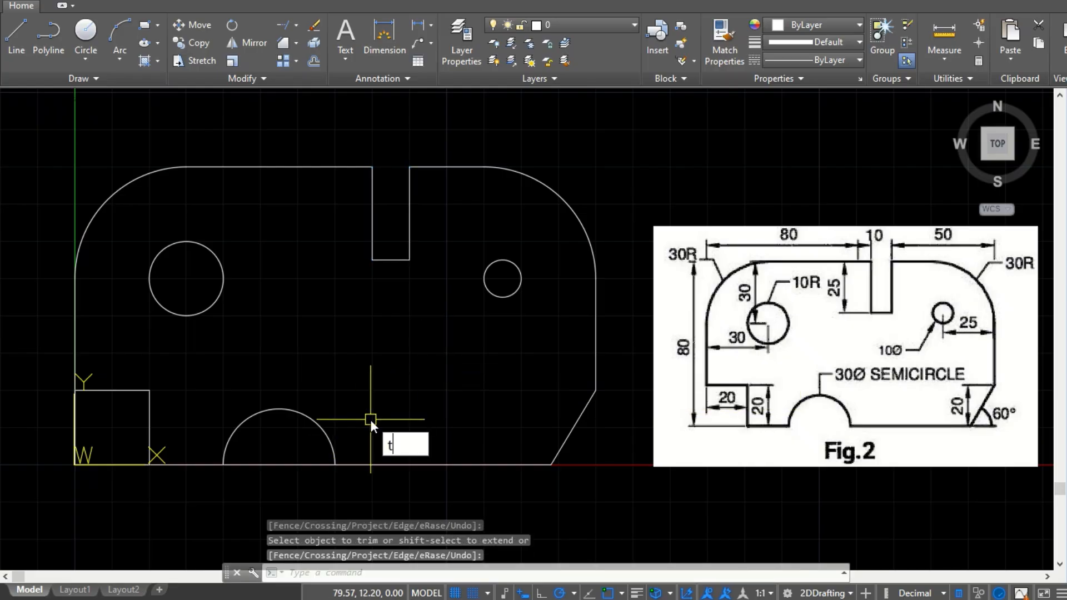
Trim the plate's lower edge beneath the semicircle, using the arc as the cutting edge.
{"action": "type", "text": "tr"}
{"action": "key", "text": "Return"}
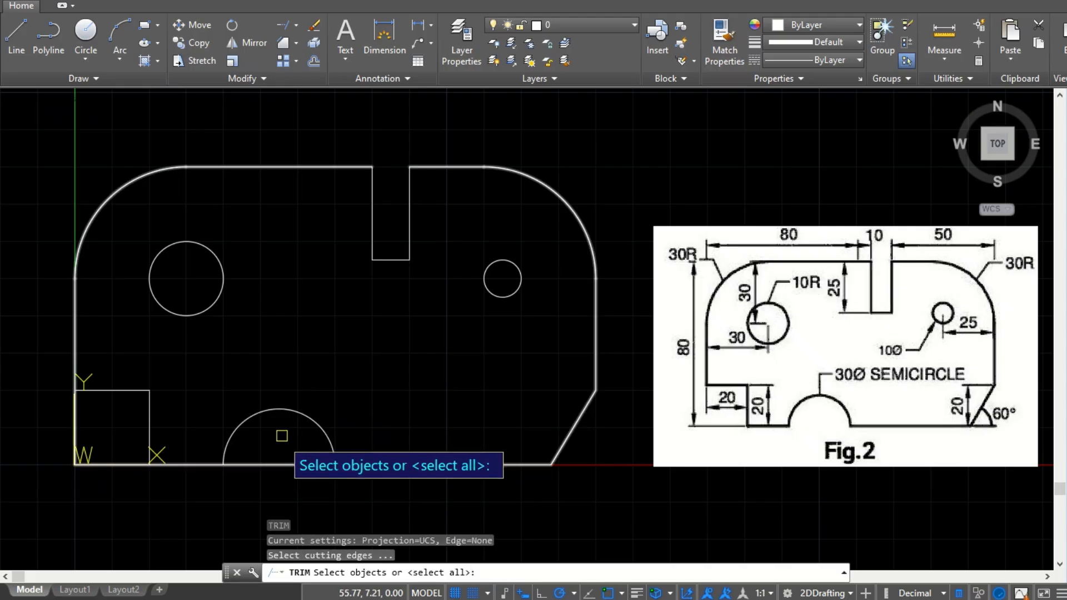
{"action": "left_click", "coordinate": [282, 410]}
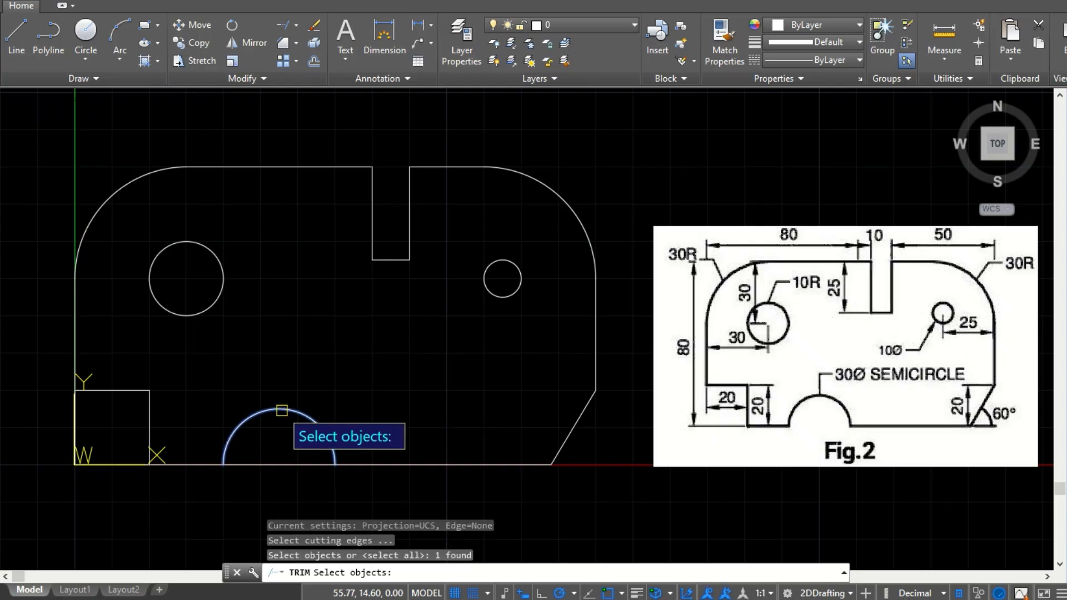
{"action": "key", "text": "Return"}
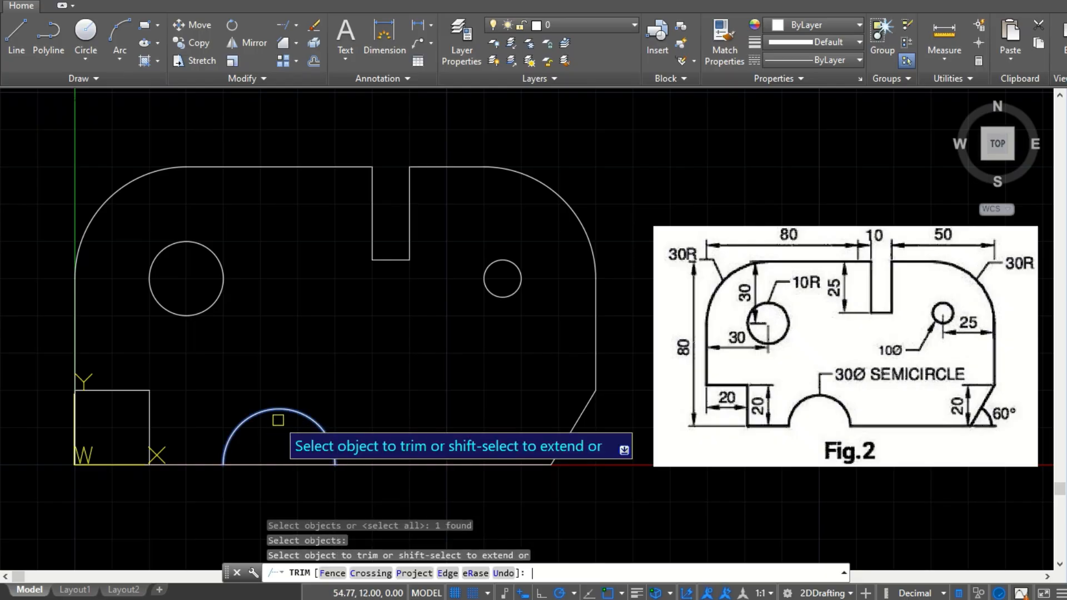
{"action": "left_click", "coordinate": [275, 463]}
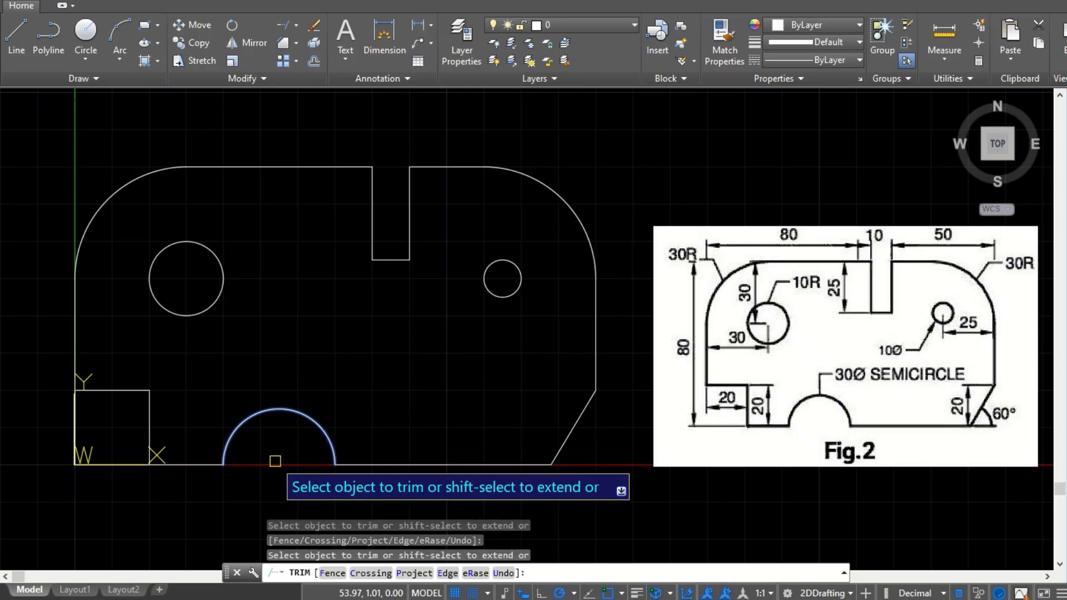
{"action": "key", "text": "Return"}
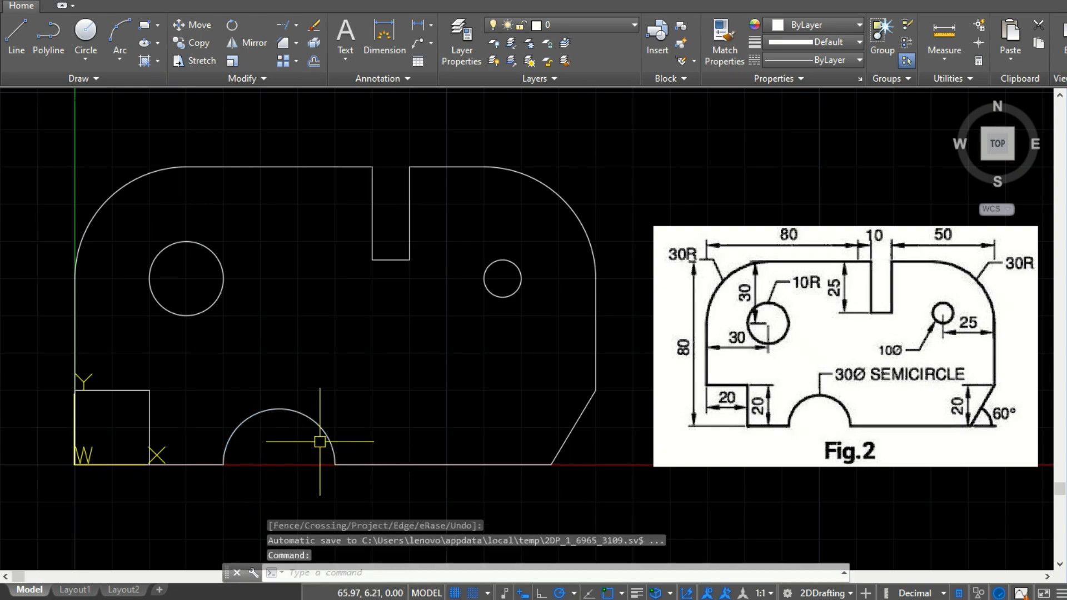
Trim the plate's outline along the lower-left notch, using the notch square as the cutting edge.
{"action": "type", "text": "TR"}
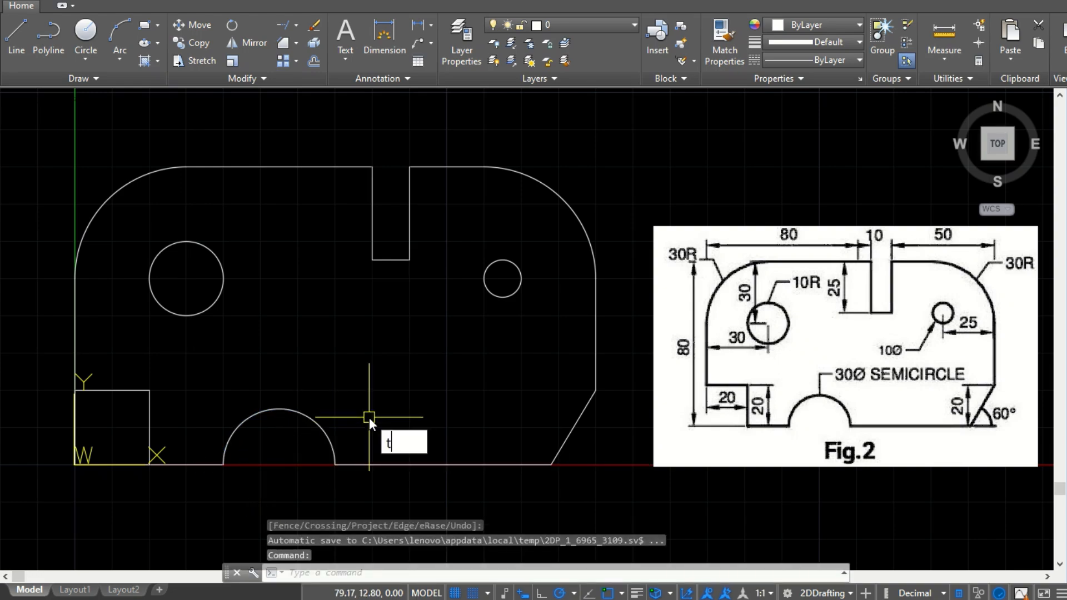
{"action": "key", "text": "Return"}
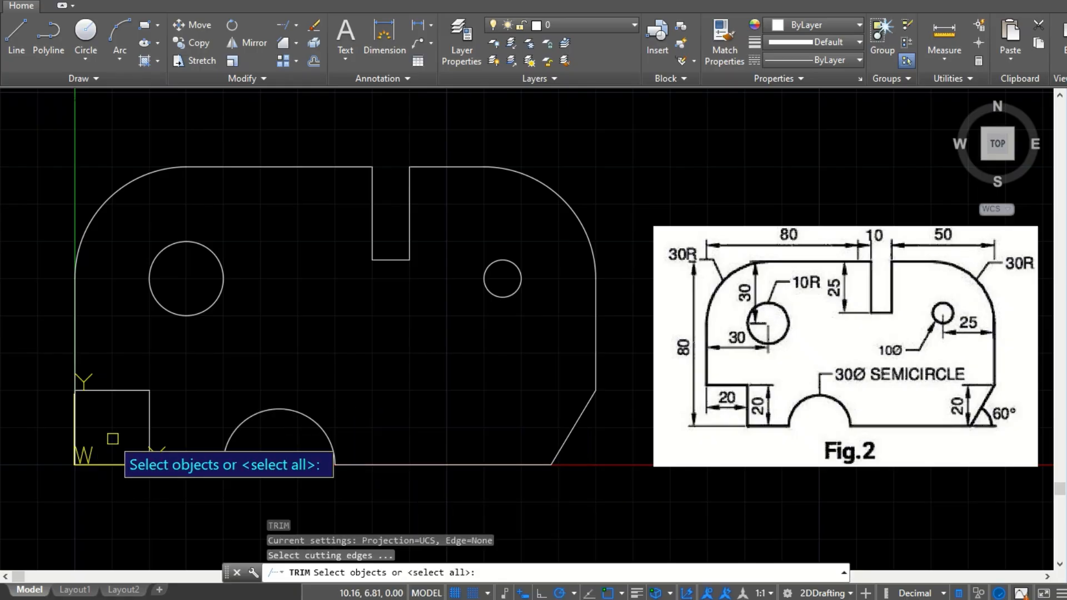
{"action": "left_click", "coordinate": [148, 412]}
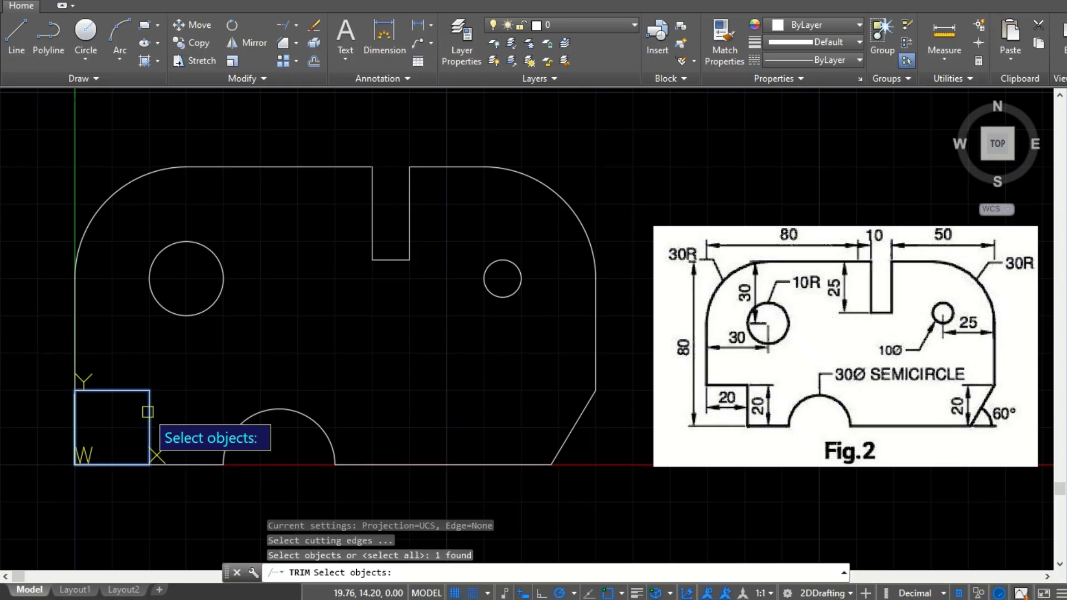
{"action": "key", "text": "Return"}
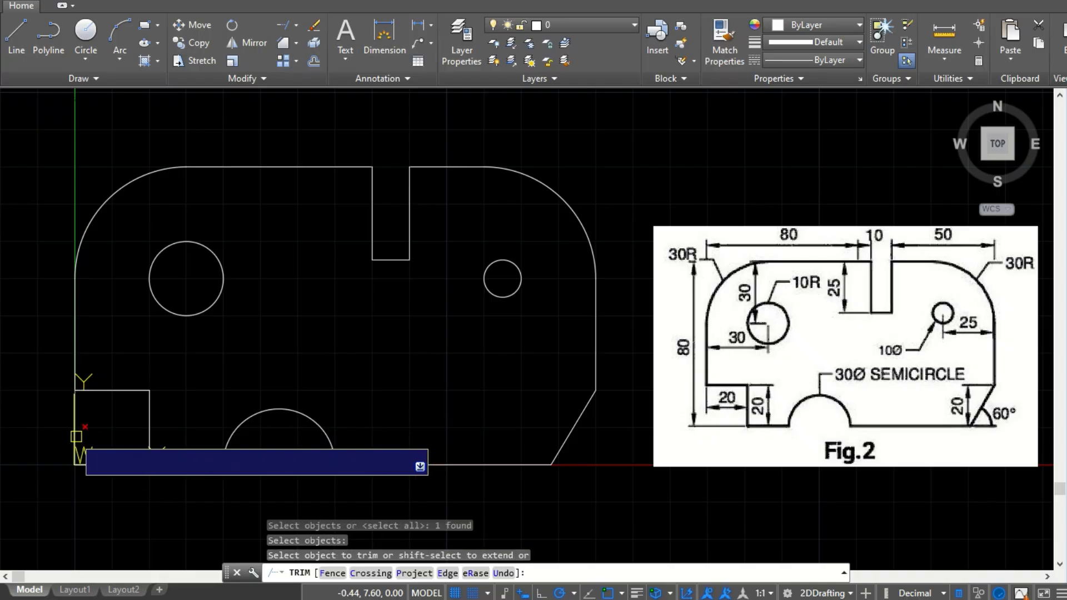
{"action": "left_click", "coordinate": [72, 434]}
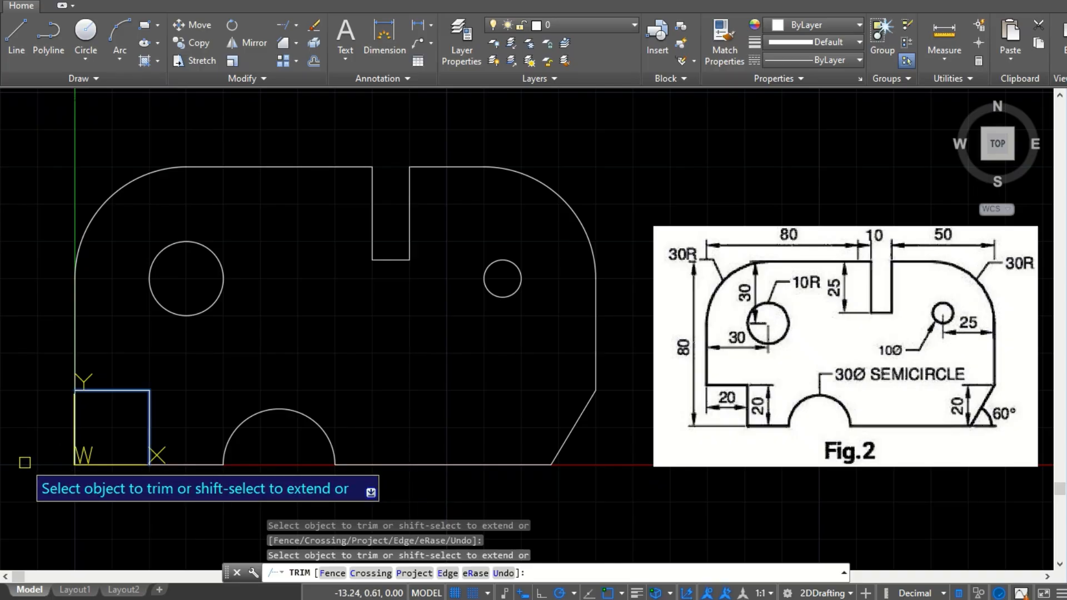
{"action": "key", "text": "Return"}
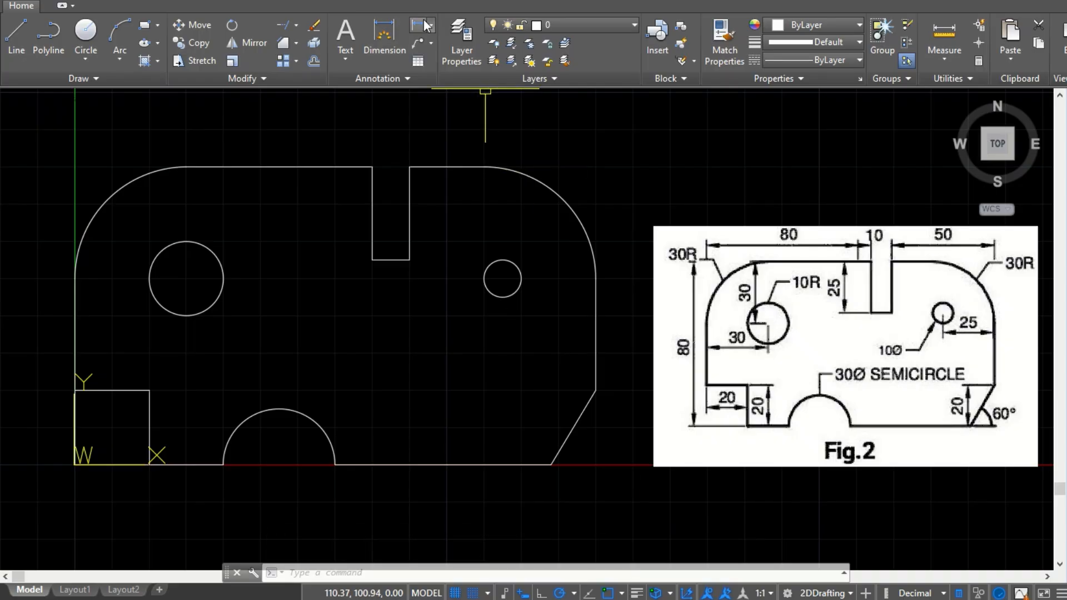
Add a diameter dimension to the larger hole, placing its text above the plate's top edge.
{"action": "left_click", "coordinate": [419, 27]}
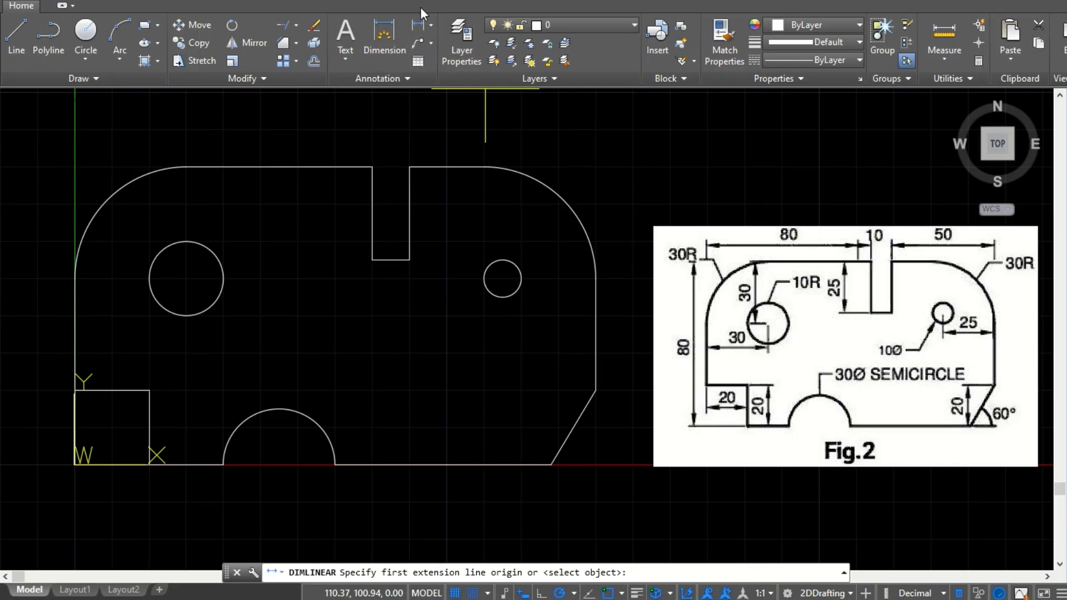
{"action": "left_click", "coordinate": [432, 24]}
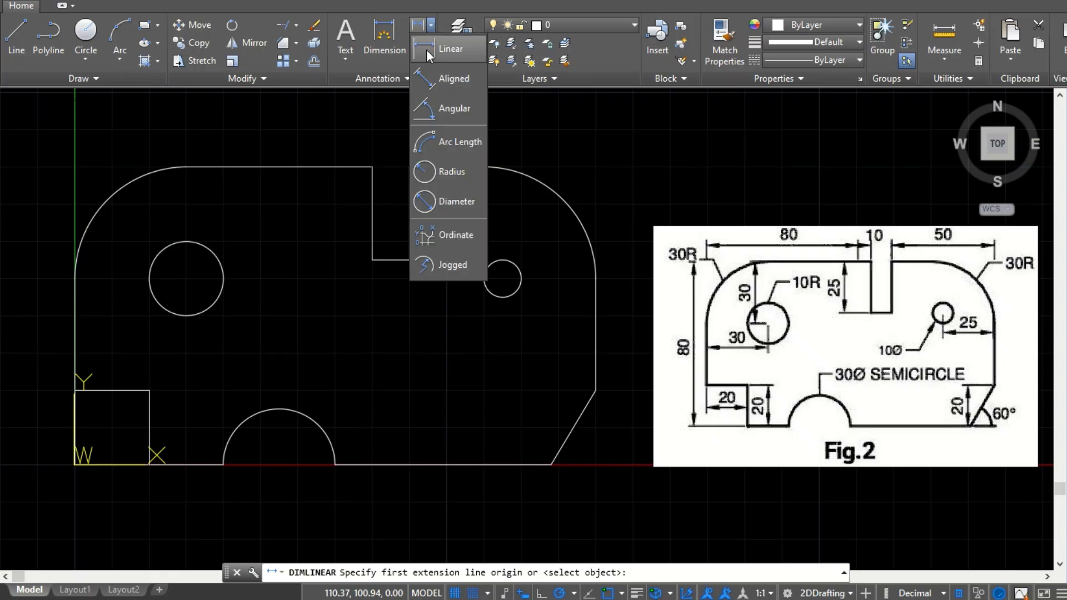
{"action": "left_click", "coordinate": [441, 198]}
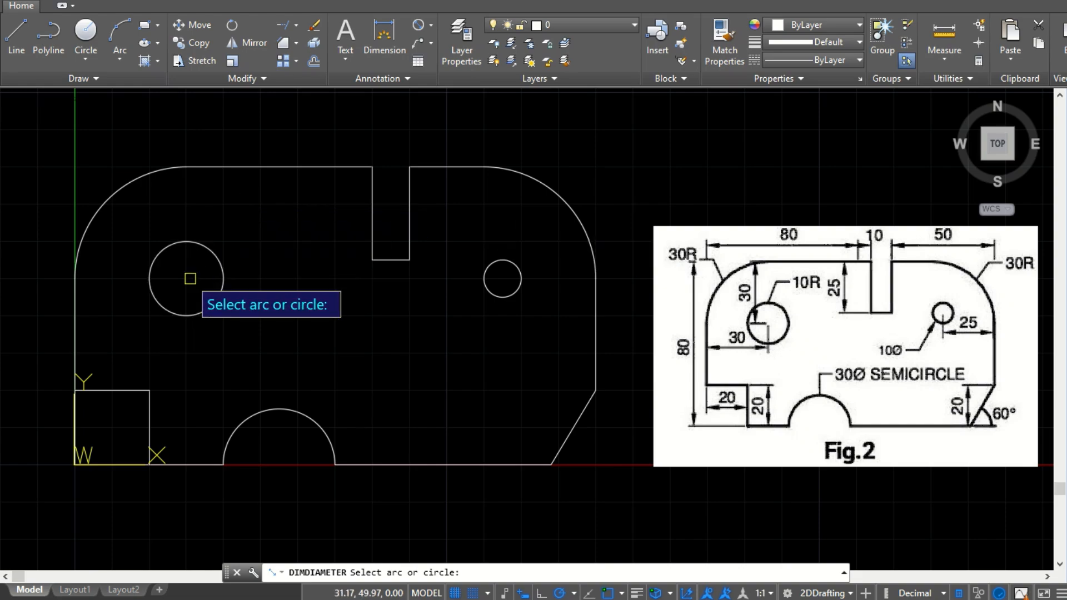
{"action": "left_click", "coordinate": [226, 278]}
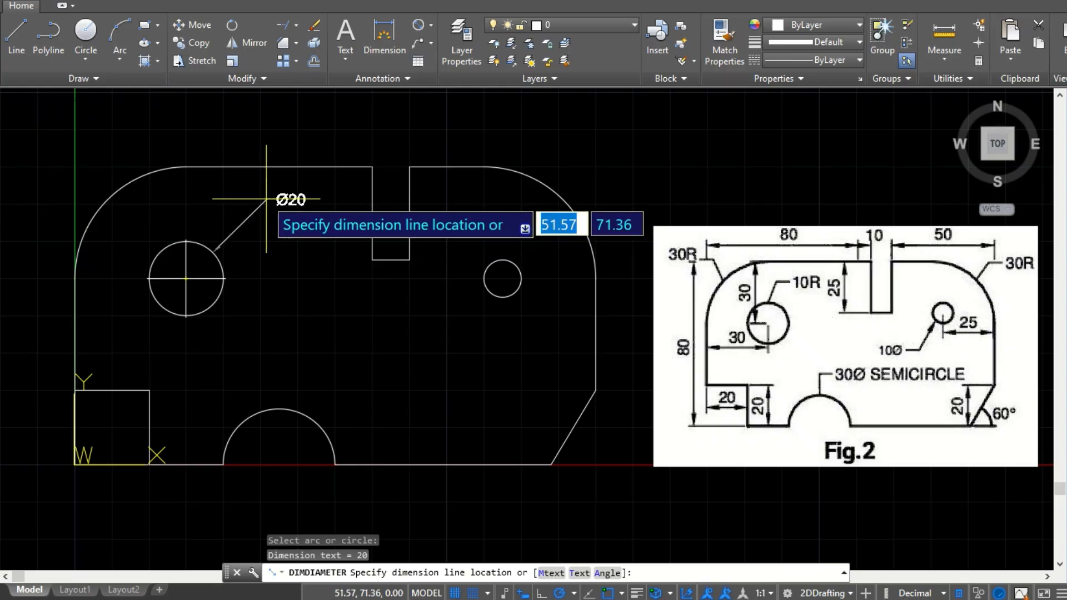
{"action": "left_click", "coordinate": [284, 135]}
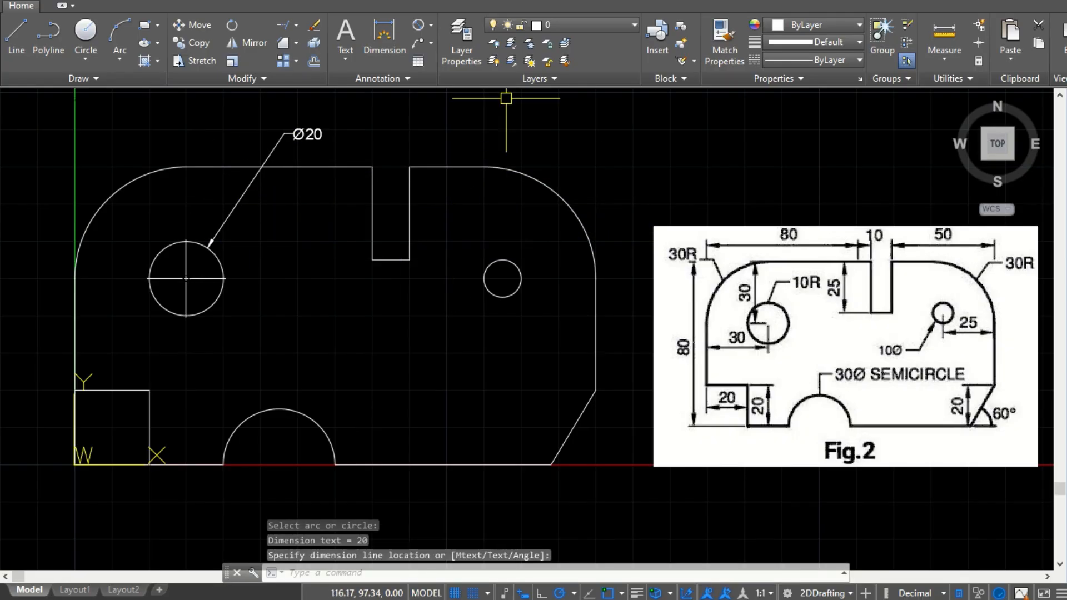
Add a diameter dimension to the smaller hole, placing its text above the plate's upper-right rounded corner.
{"action": "left_click", "coordinate": [421, 26]}
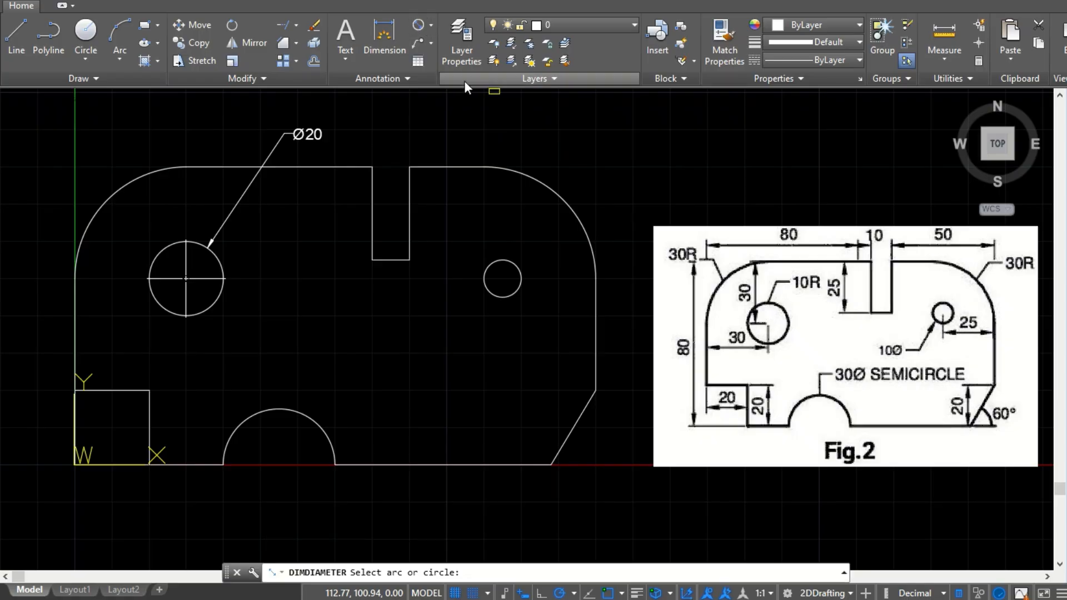
{"action": "left_click", "coordinate": [524, 275]}
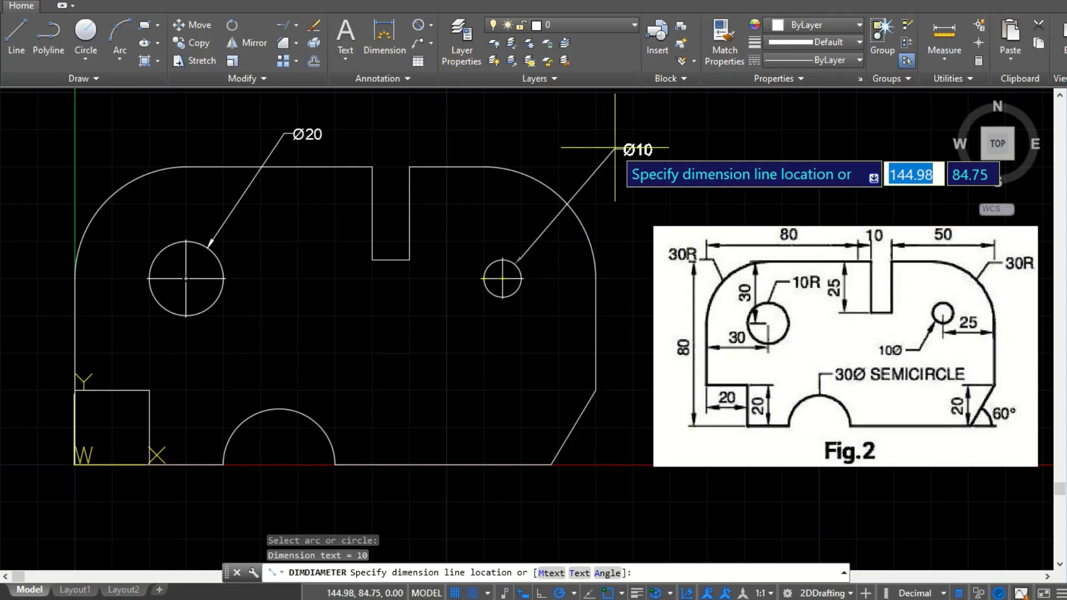
{"action": "left_click", "coordinate": [627, 130]}
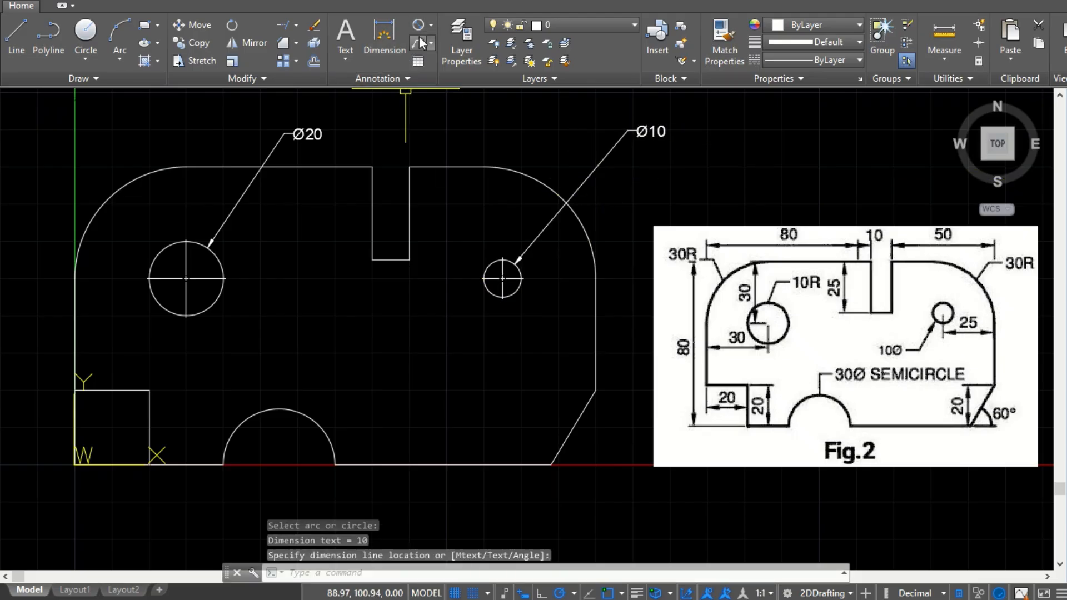
Add a radius dimension to the semicircle, placing its text below the plate's lower edge to the right of the arc.
{"action": "left_click", "coordinate": [419, 39]}
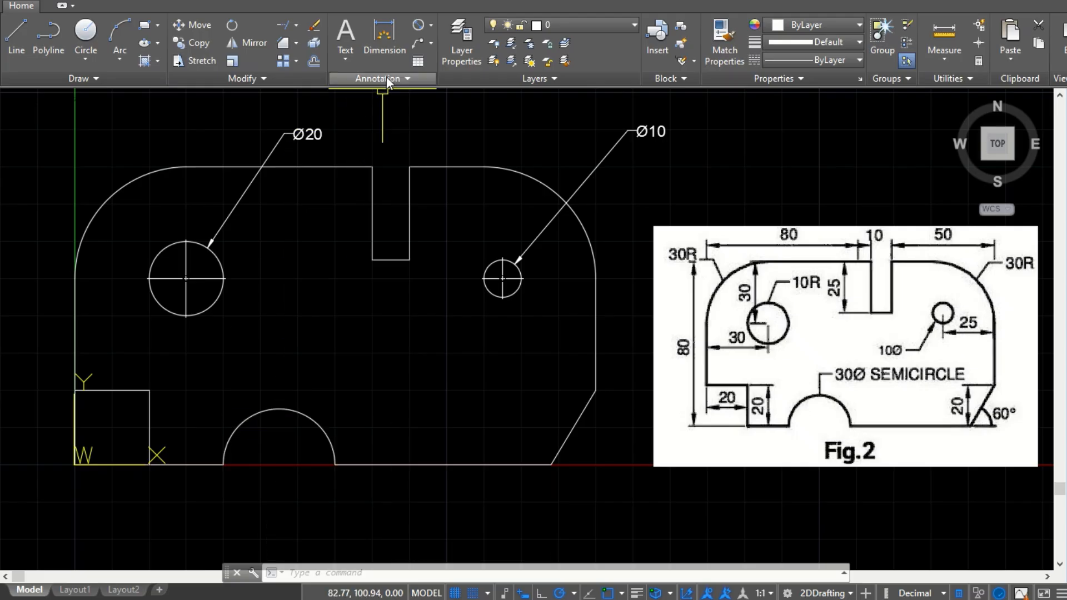
{"action": "left_click", "coordinate": [430, 25]}
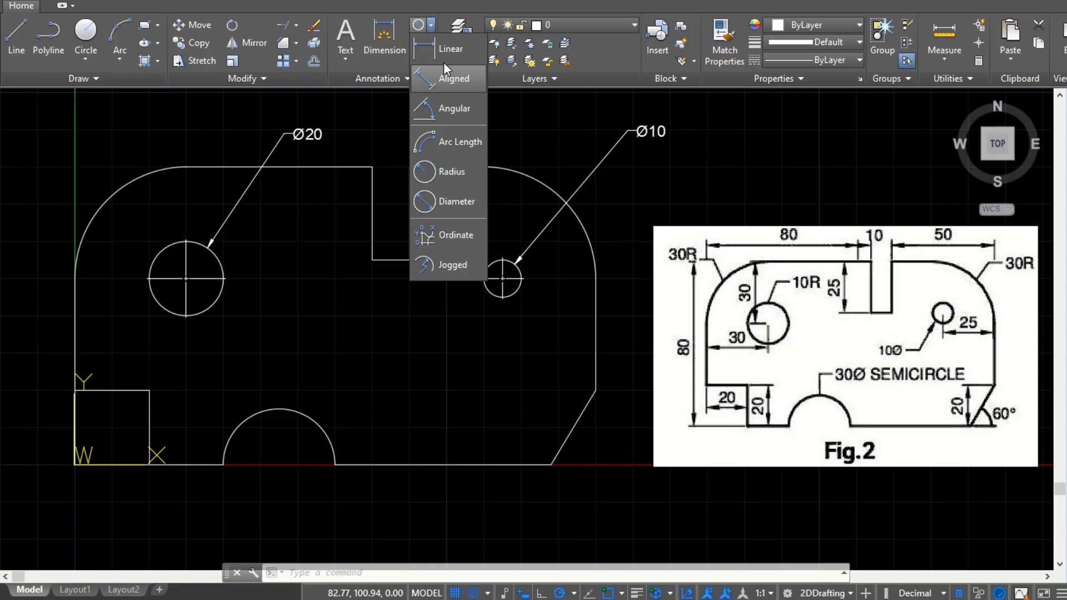
{"action": "left_click", "coordinate": [469, 182]}
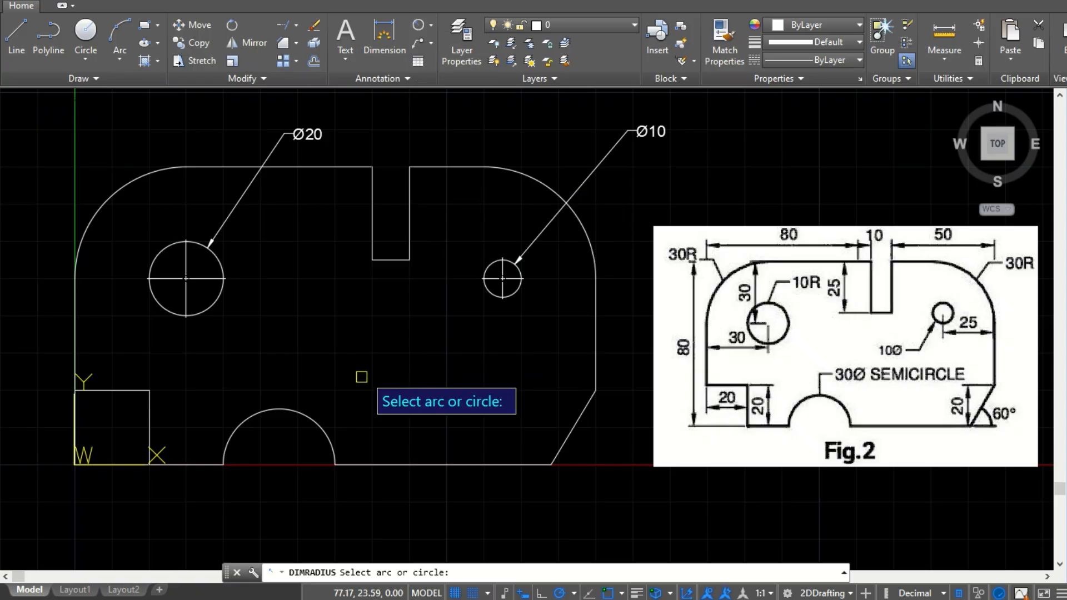
{"action": "left_click", "coordinate": [309, 418]}
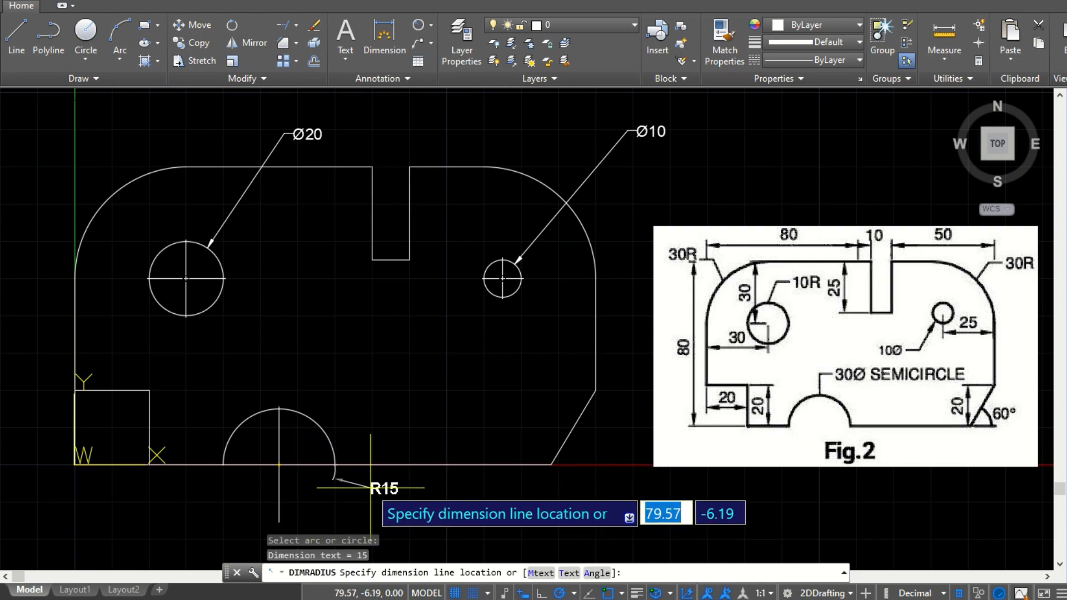
{"action": "left_click", "coordinate": [400, 534]}
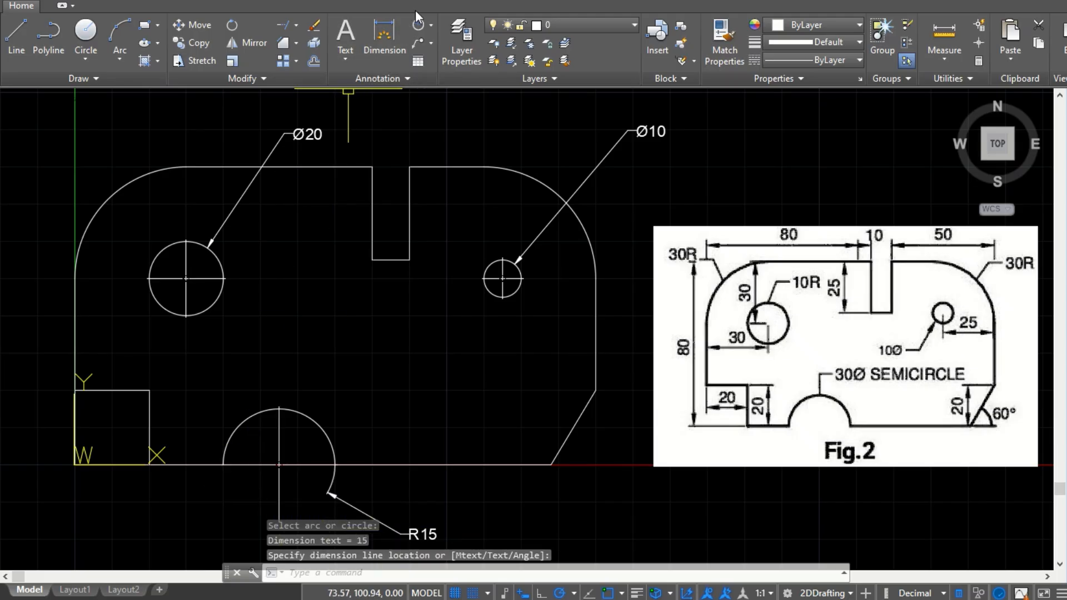
Add a horizontal linear dimension for the lower-left notch's width, placing it below the plate.
{"action": "left_click", "coordinate": [432, 29]}
{"action": "left_click", "coordinate": [433, 54]}
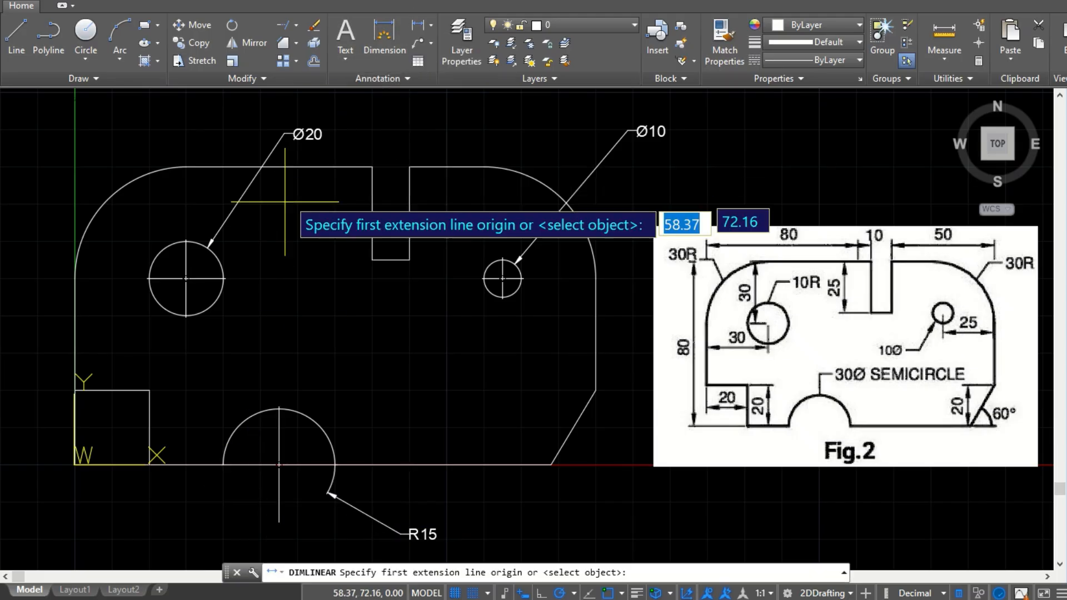
{"action": "left_click", "coordinate": [74, 392]}
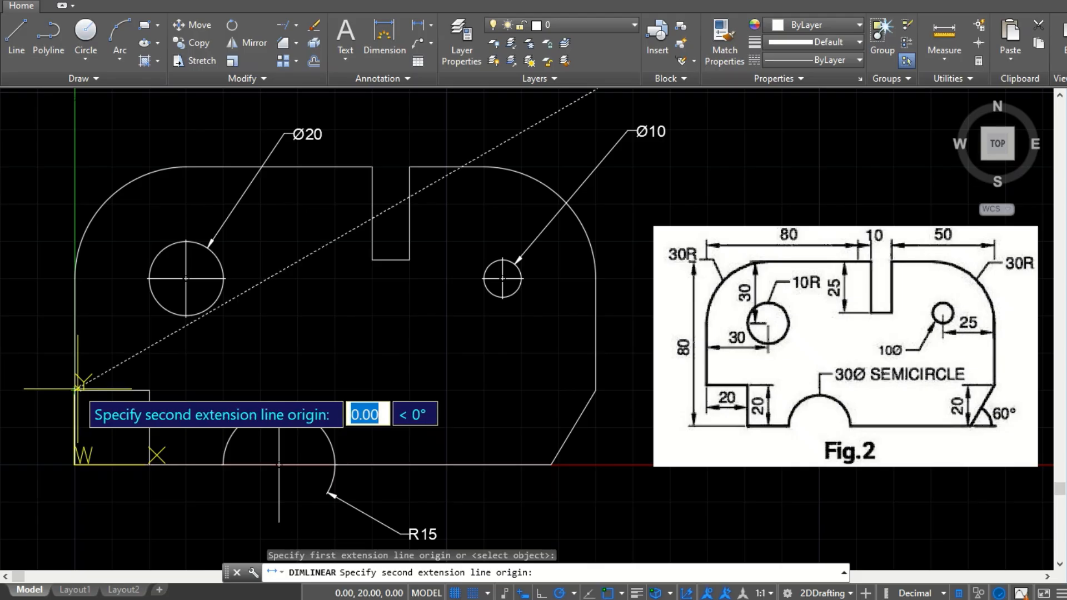
{"action": "left_click", "coordinate": [149, 465]}
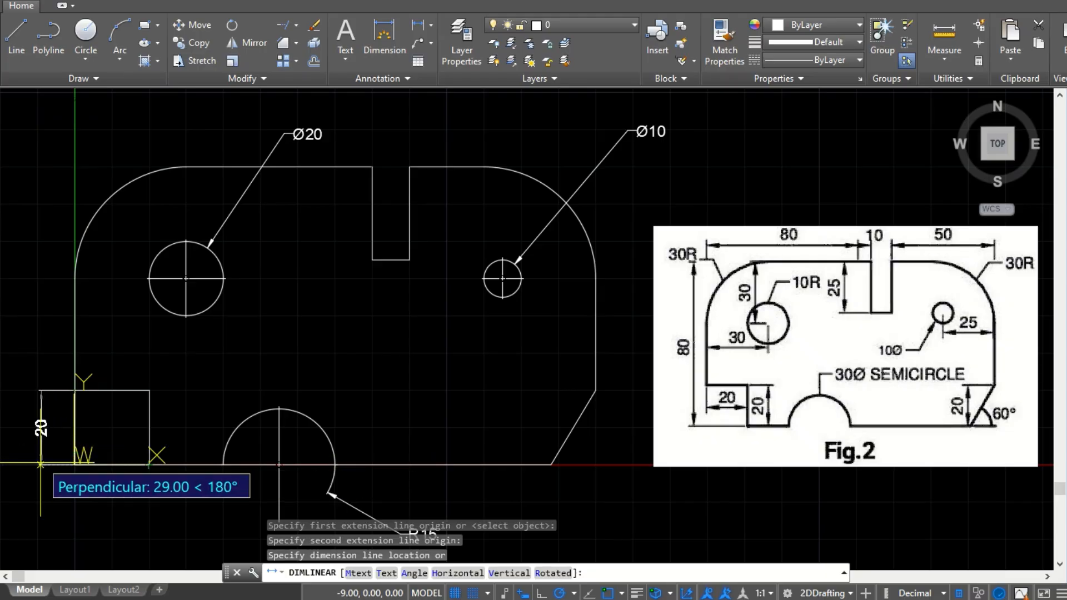
{"action": "left_click", "coordinate": [96, 506]}
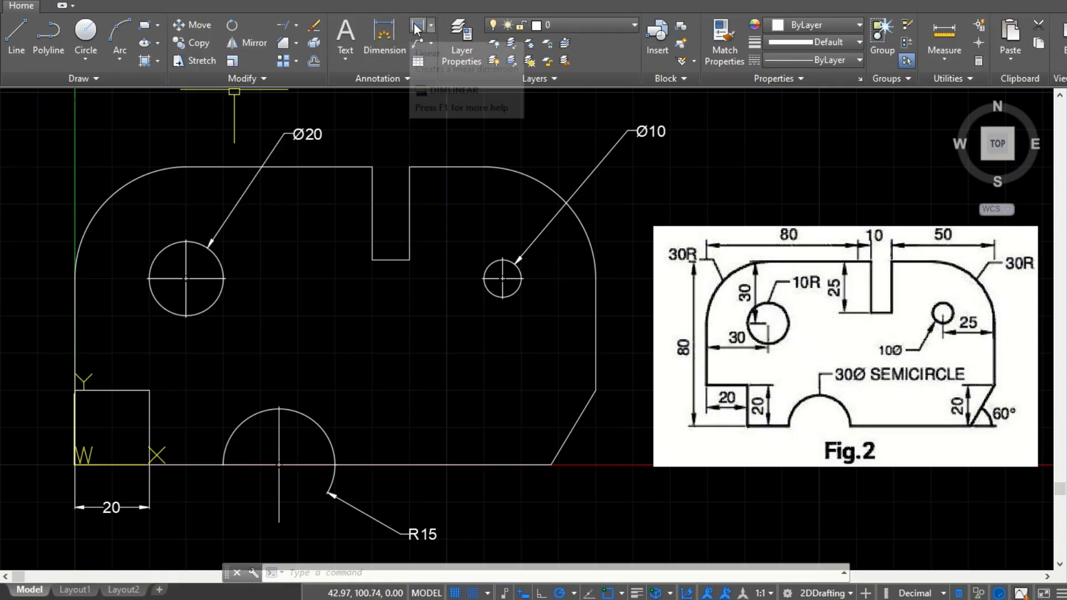
Dimension the horizontal distance from the notch's lower-right corner to the semicircle's left end, in line with the notch width dimension.
{"action": "left_click", "coordinate": [394, 62]}
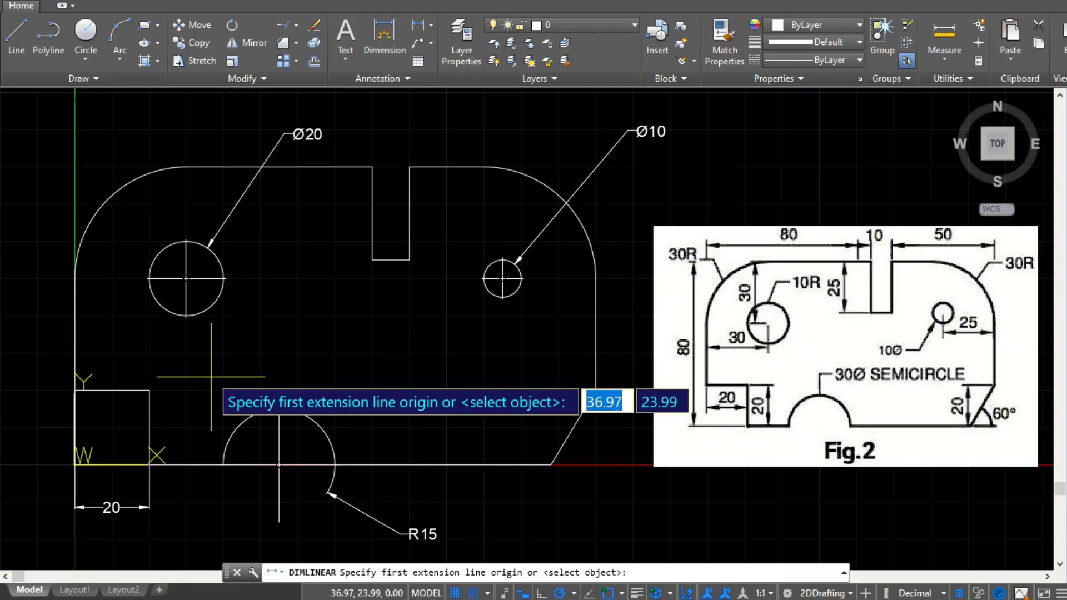
{"action": "left_click", "coordinate": [149, 464]}
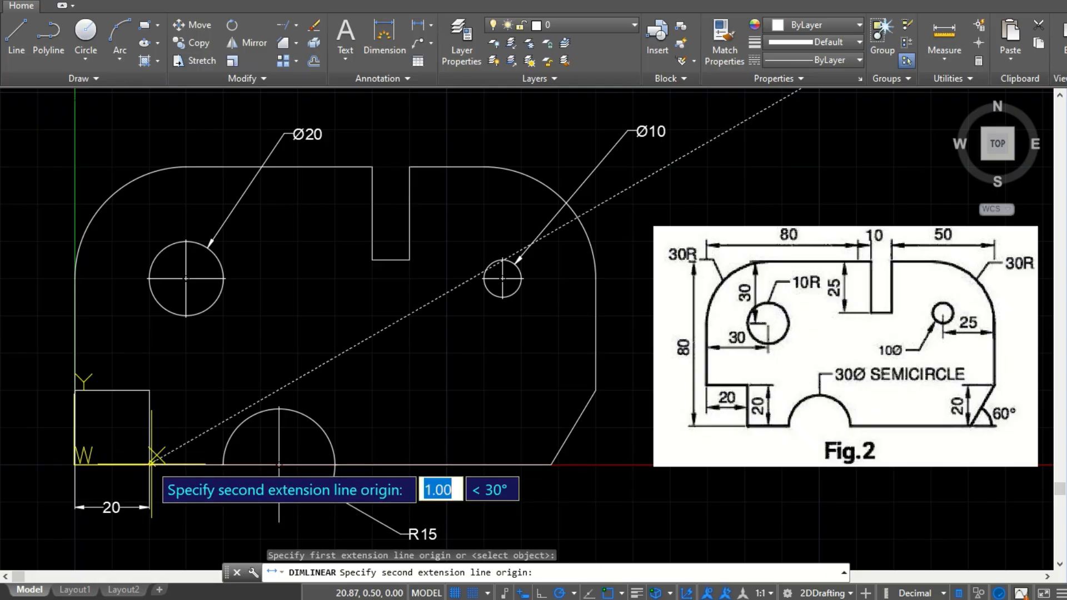
{"action": "left_click", "coordinate": [222, 465]}
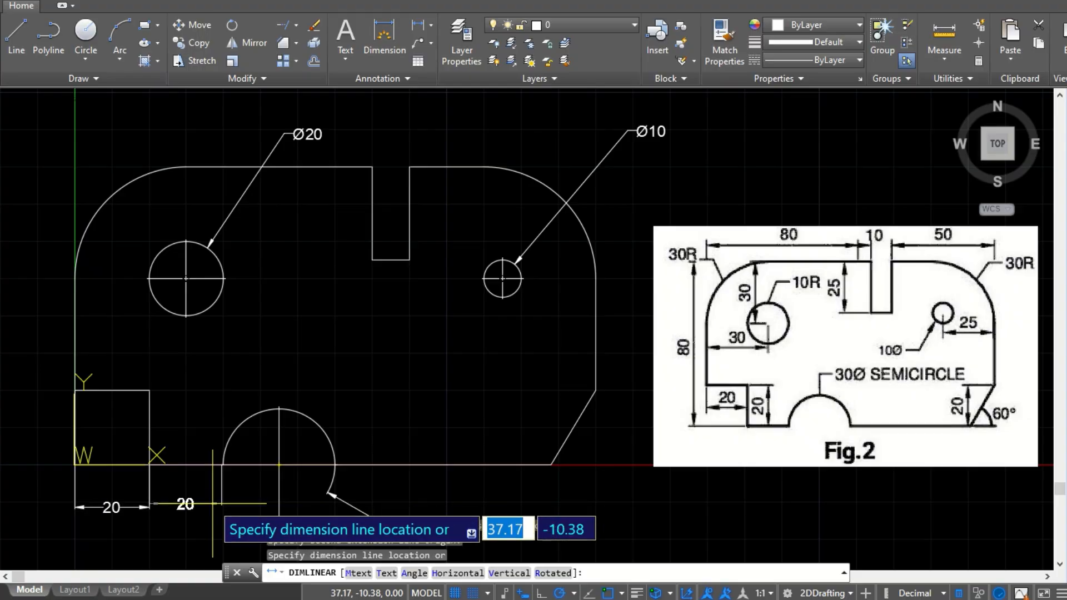
{"action": "left_click", "coordinate": [213, 506]}
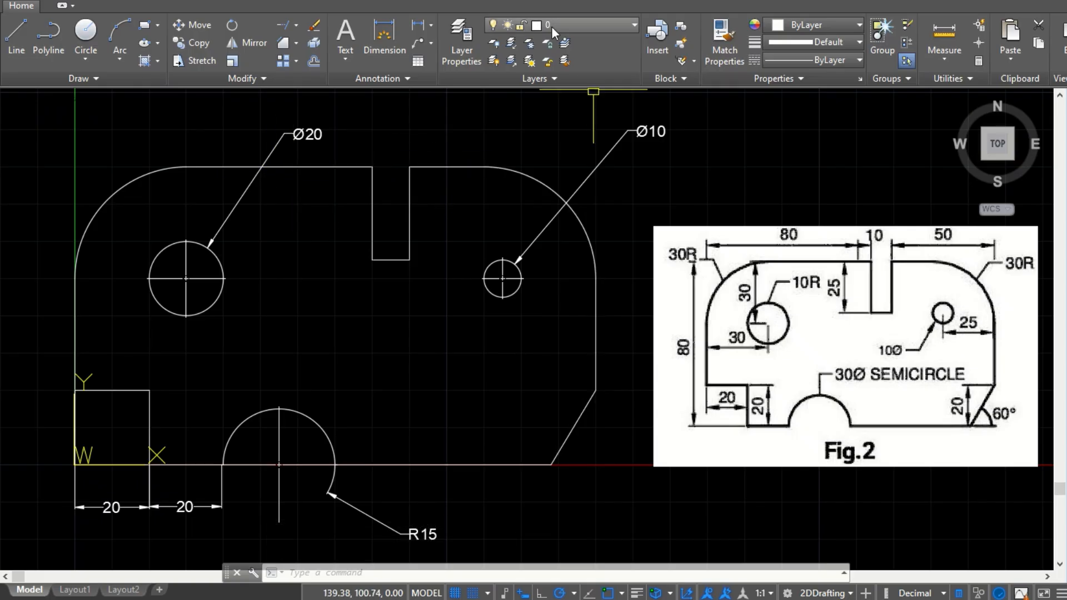
{"action": "left_click", "coordinate": [421, 27]}
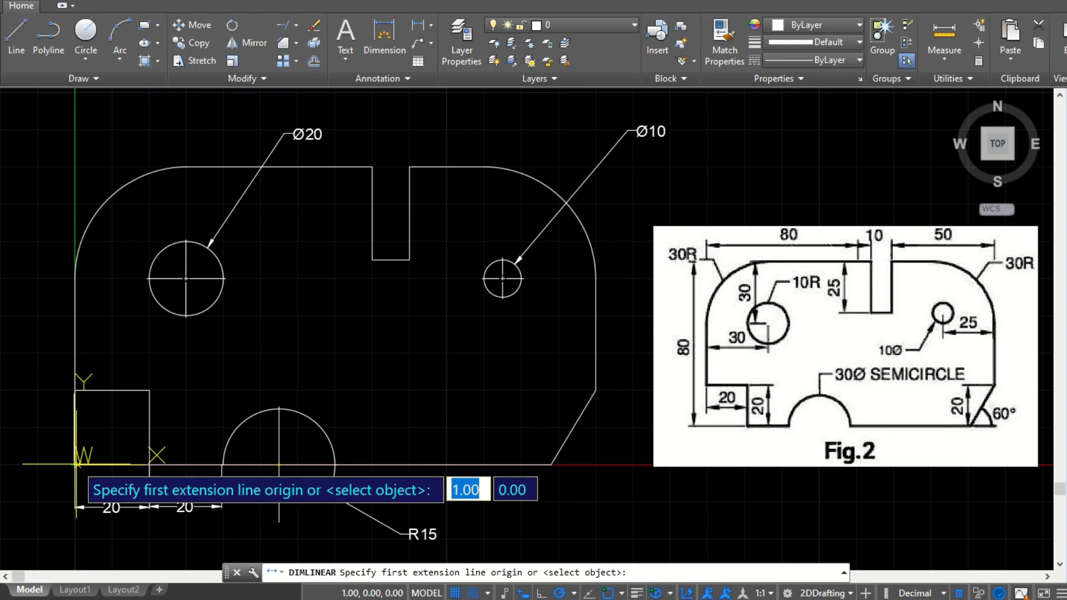
{"action": "left_click", "coordinate": [76, 465]}
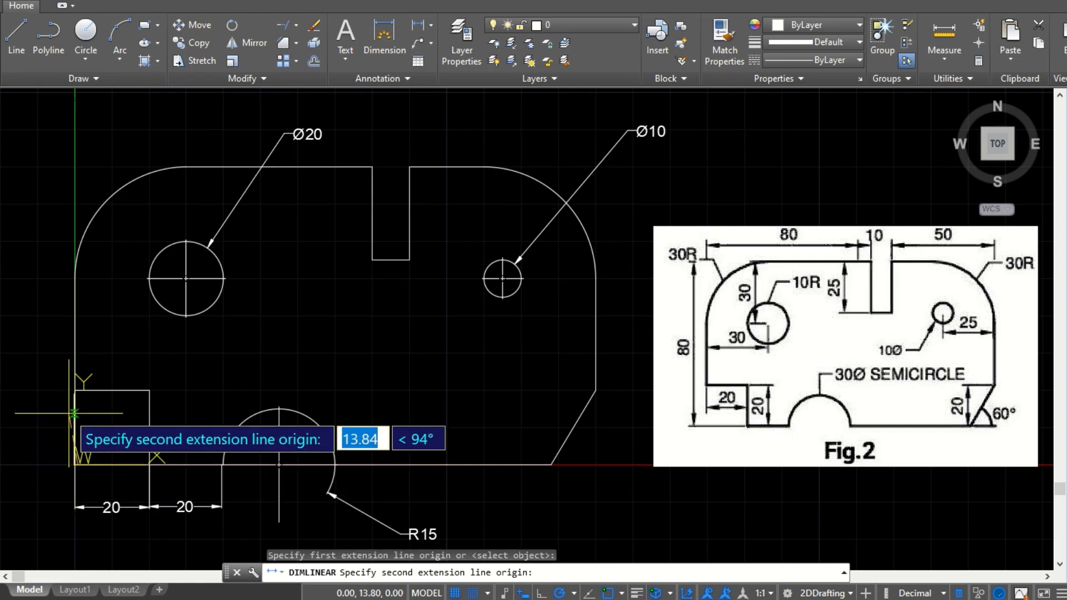
{"action": "left_click", "coordinate": [74, 390]}
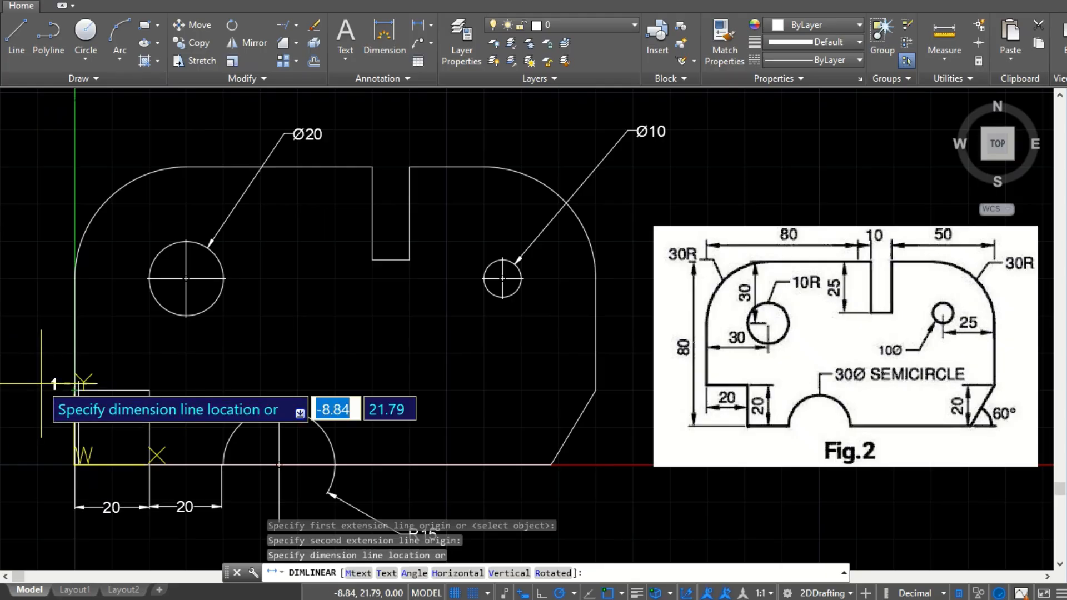
{"action": "key", "text": "Escape"}
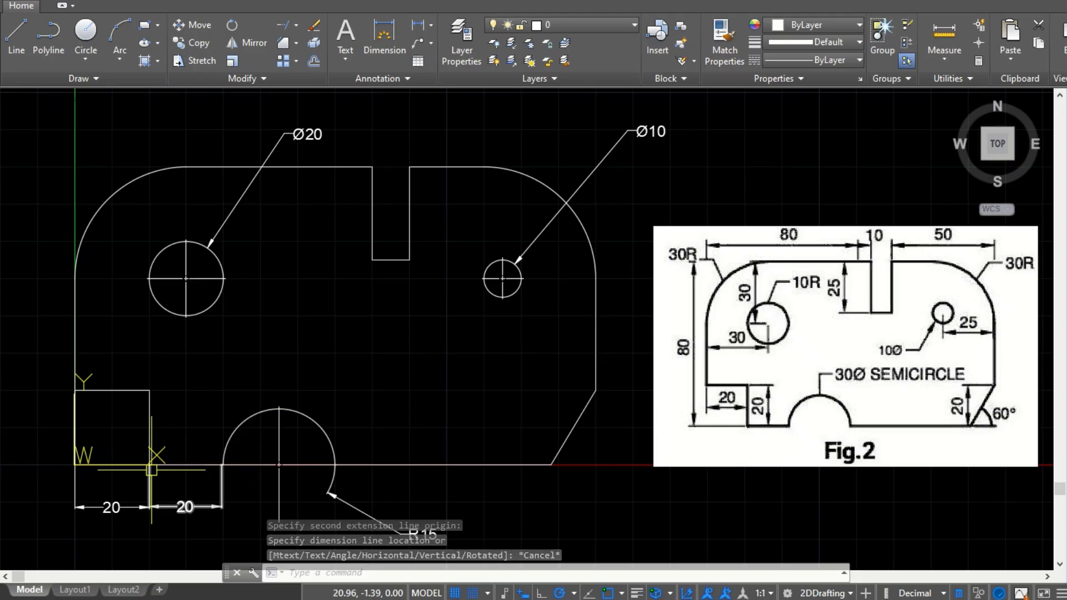
{"action": "left_click", "coordinate": [22, 401]}
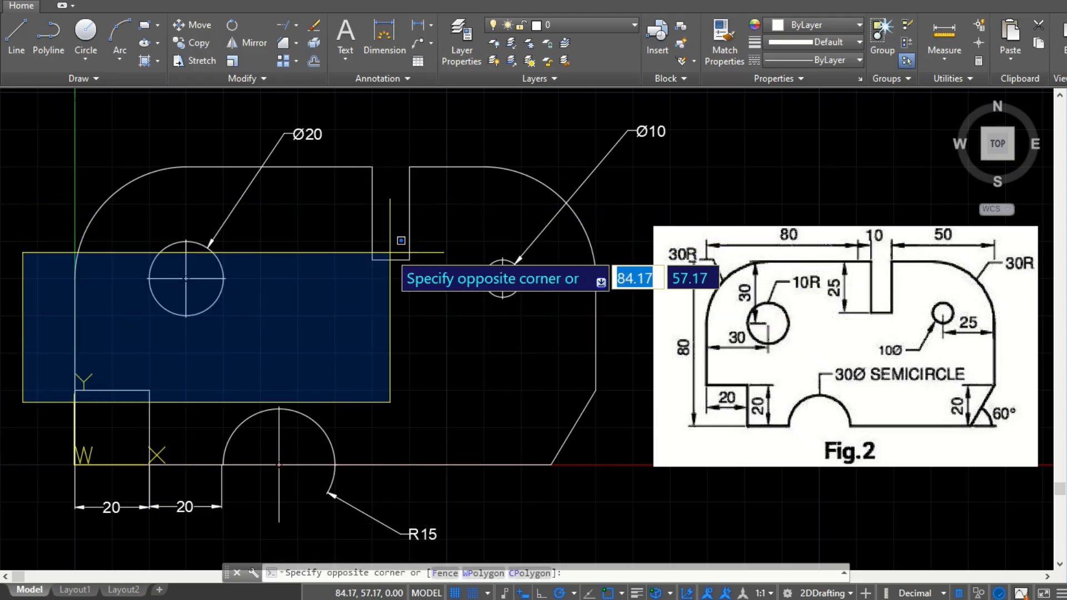
{"action": "key", "text": "Escape"}
Add a vertical linear dimension for the lower-left notch's height, placing it to the left of the plate.
{"action": "mouse_move", "coordinate": [444, 32]}
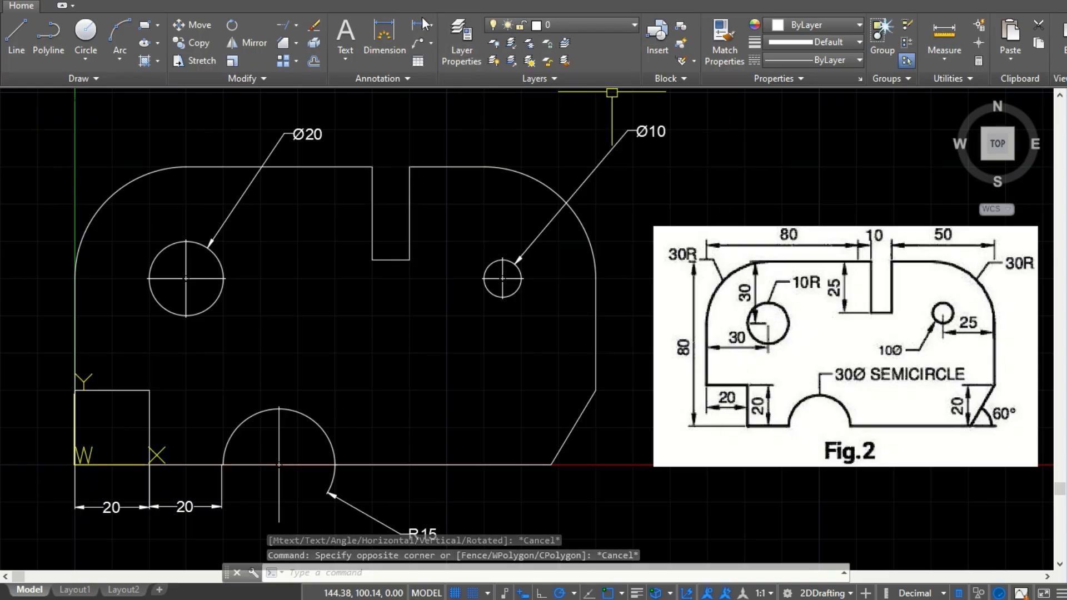
{"action": "left_click", "coordinate": [417, 25]}
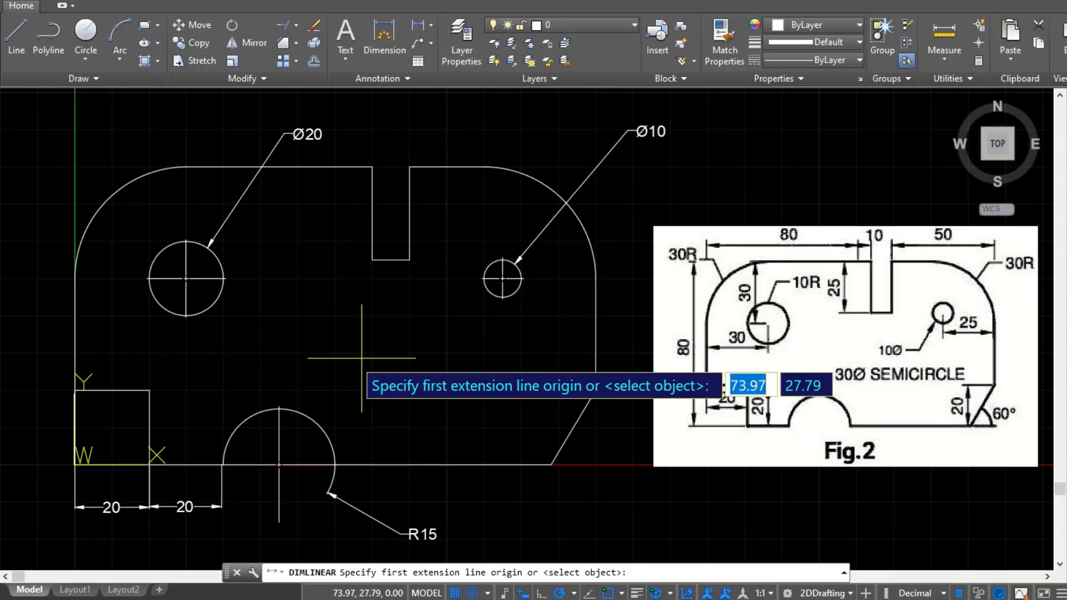
{"action": "left_click", "coordinate": [149, 464]}
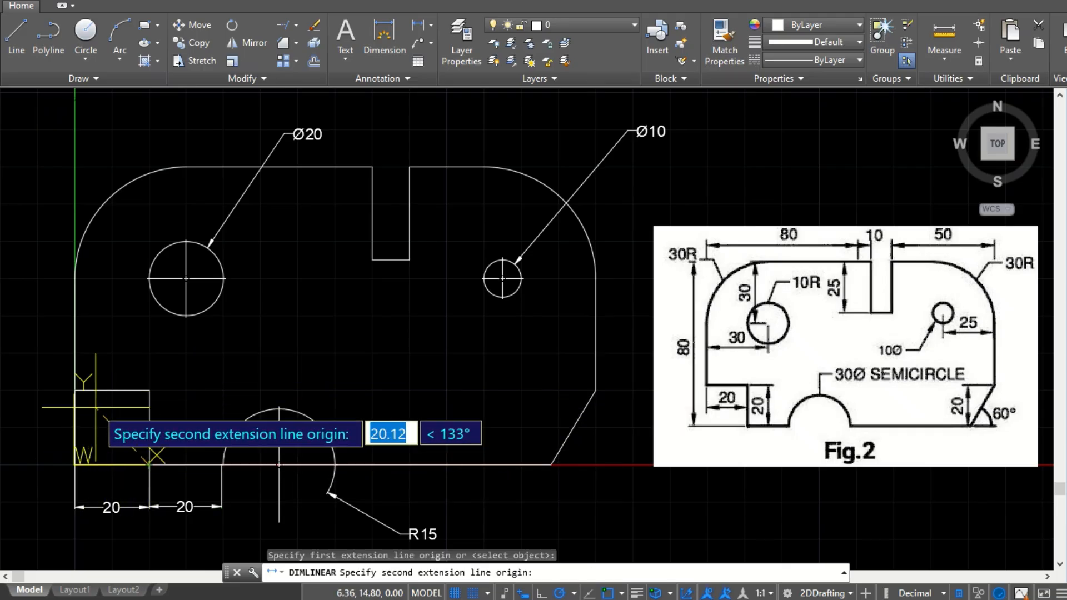
{"action": "left_click", "coordinate": [74, 391]}
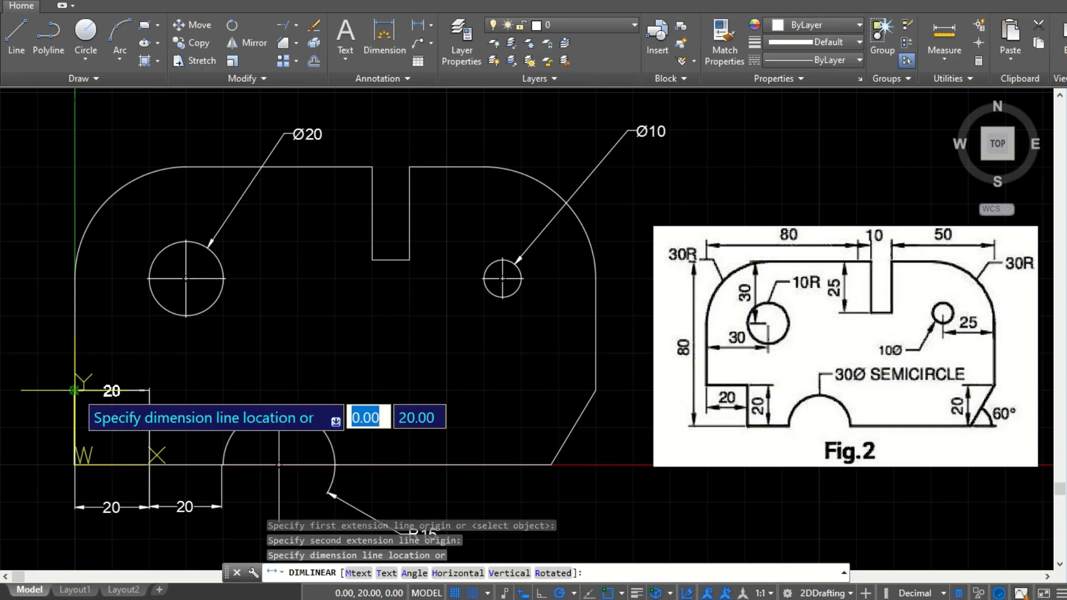
{"action": "left_click", "coordinate": [25, 417]}
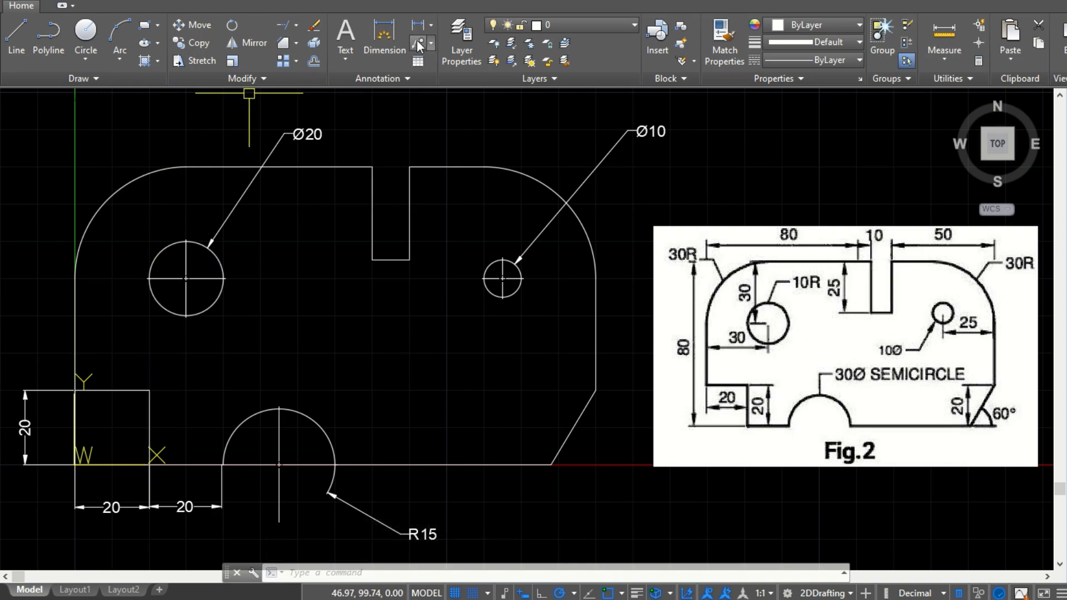
Dimension the plate's overall height from its lower edge to its top edge, placing it left of the notch height dimension.
{"action": "left_click", "coordinate": [417, 26]}
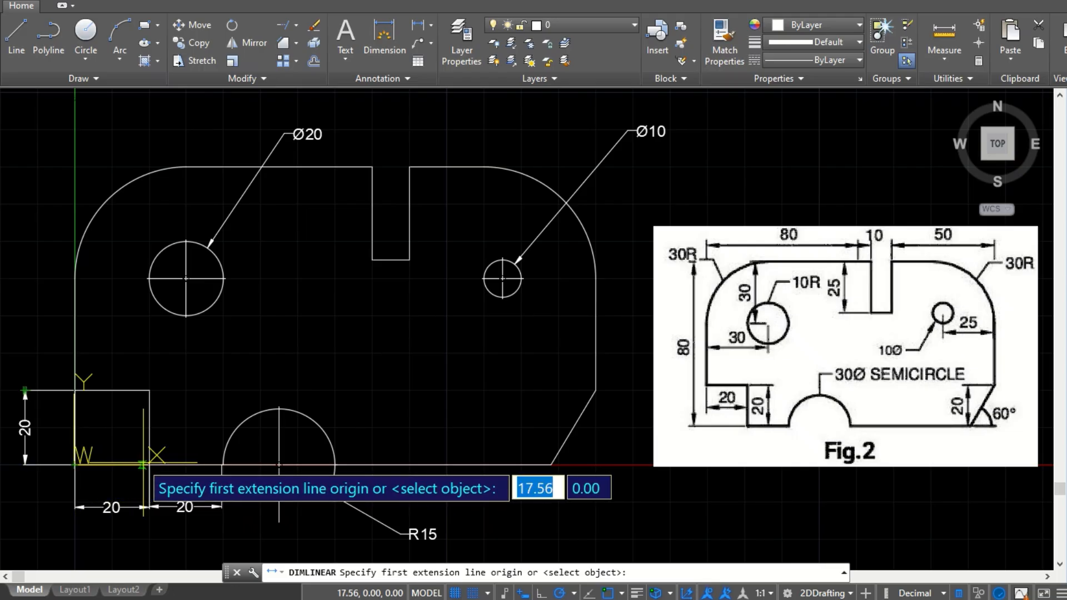
{"action": "left_click", "coordinate": [149, 464]}
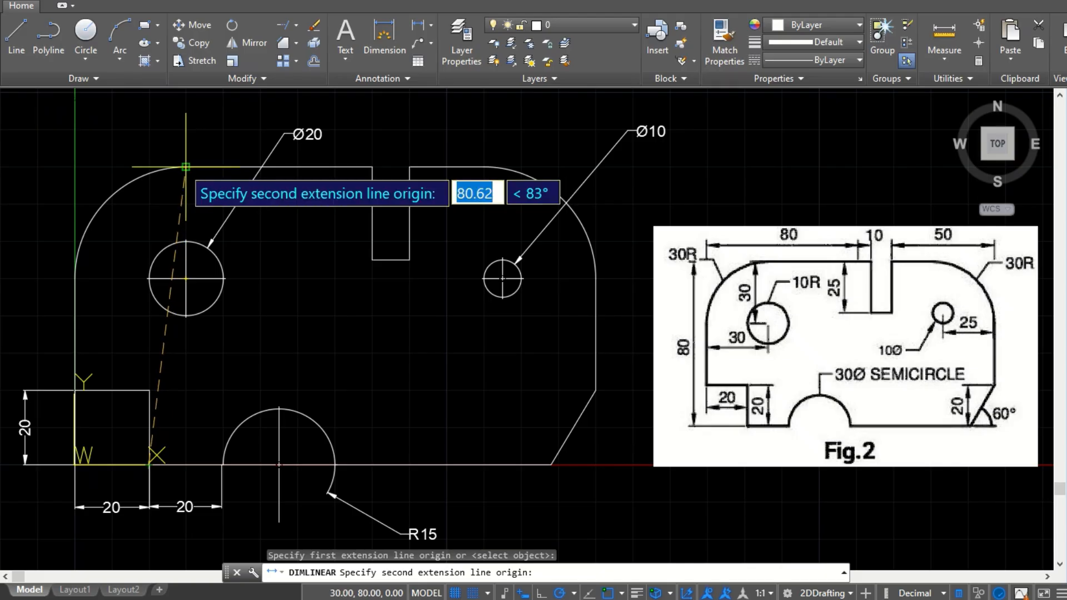
{"action": "left_click", "coordinate": [186, 167]}
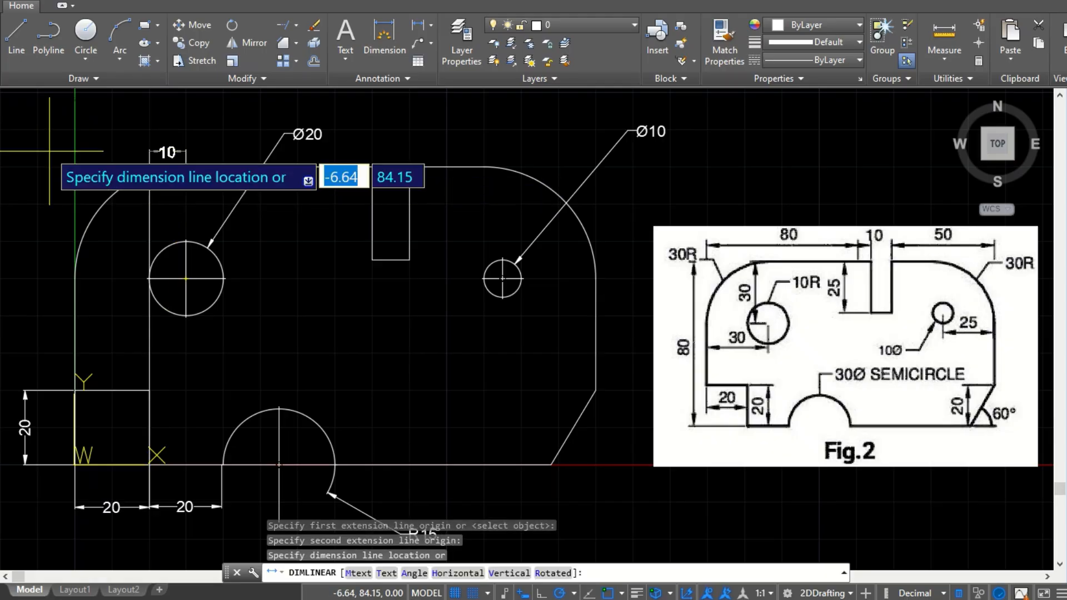
{"action": "left_click", "coordinate": [3, 269]}
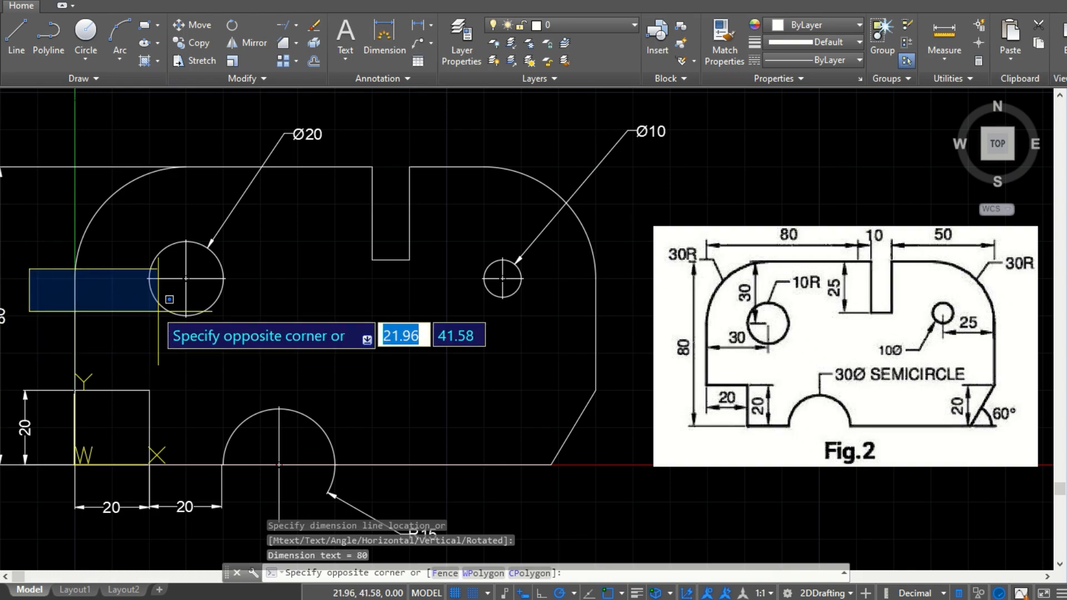
{"action": "key", "text": "Escape"}
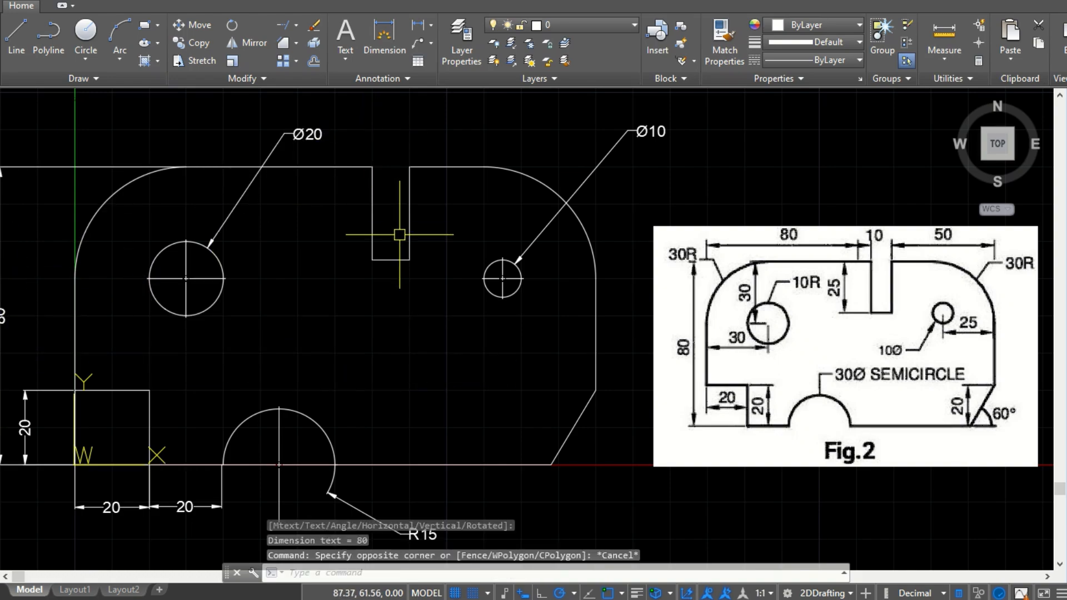
{"action": "left_click", "coordinate": [417, 27]}
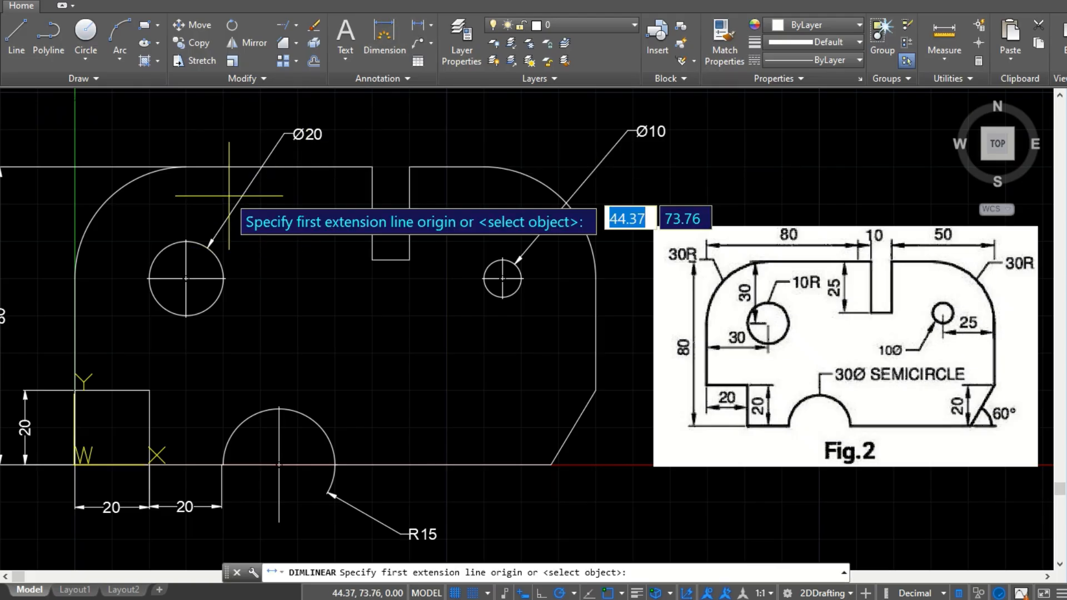
{"action": "left_click", "coordinate": [185, 279]}
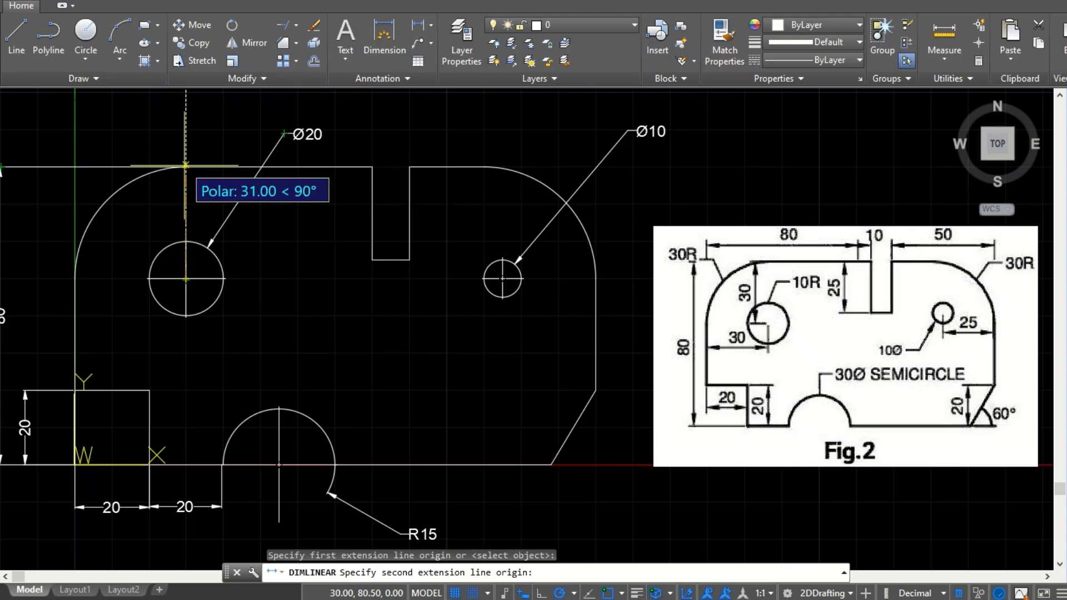
{"action": "left_click", "coordinate": [186, 165]}
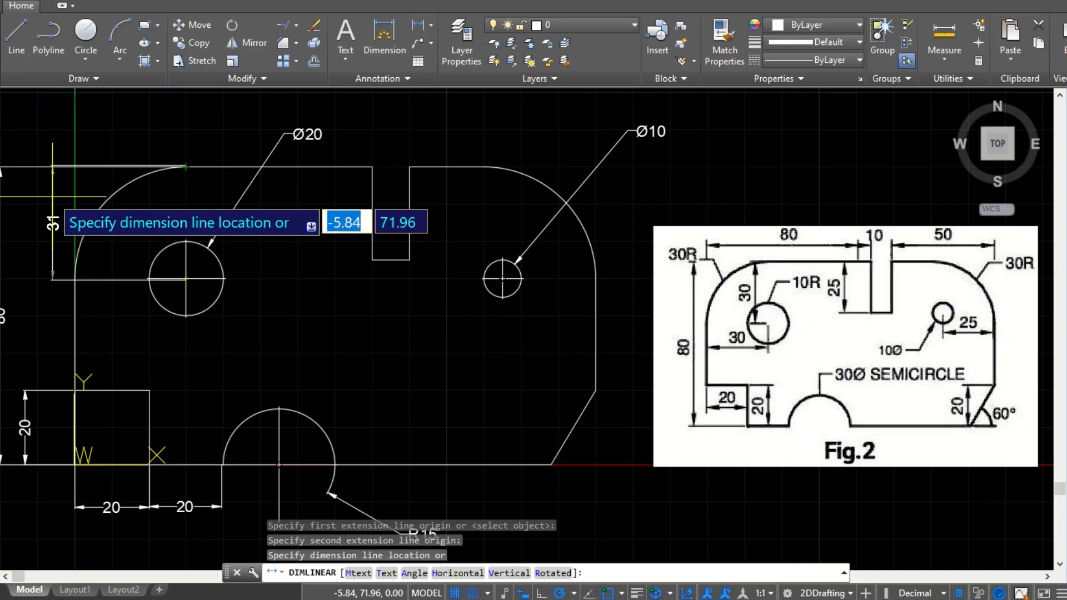
{"action": "key", "text": "Escape"}
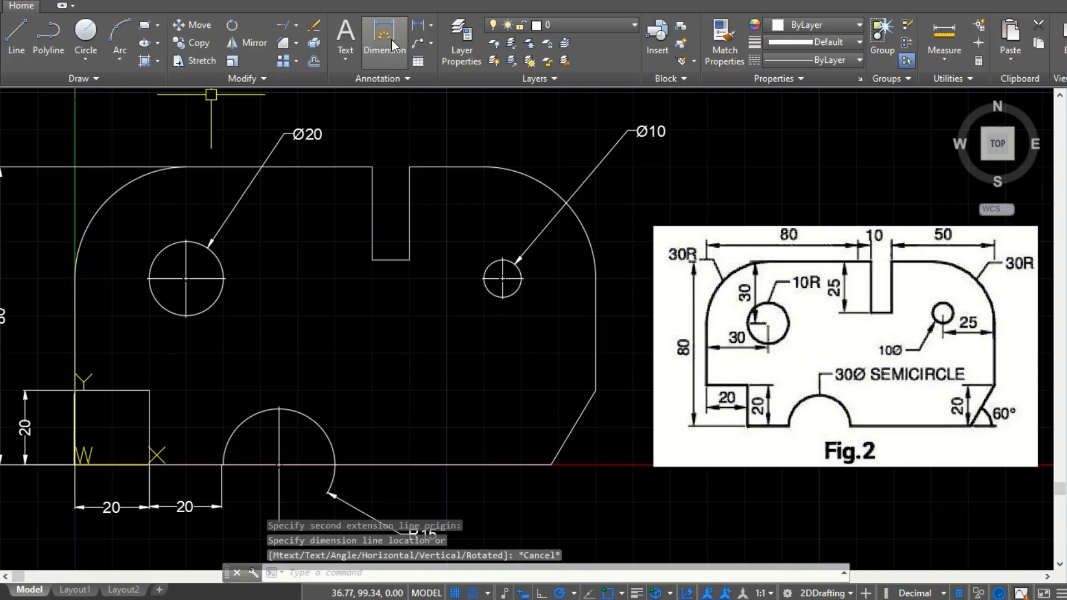
Dimension the vertical distance from the larger circle's centre mark to the plate's top edge, placing it left of the plate.
{"action": "left_click", "coordinate": [416, 29]}
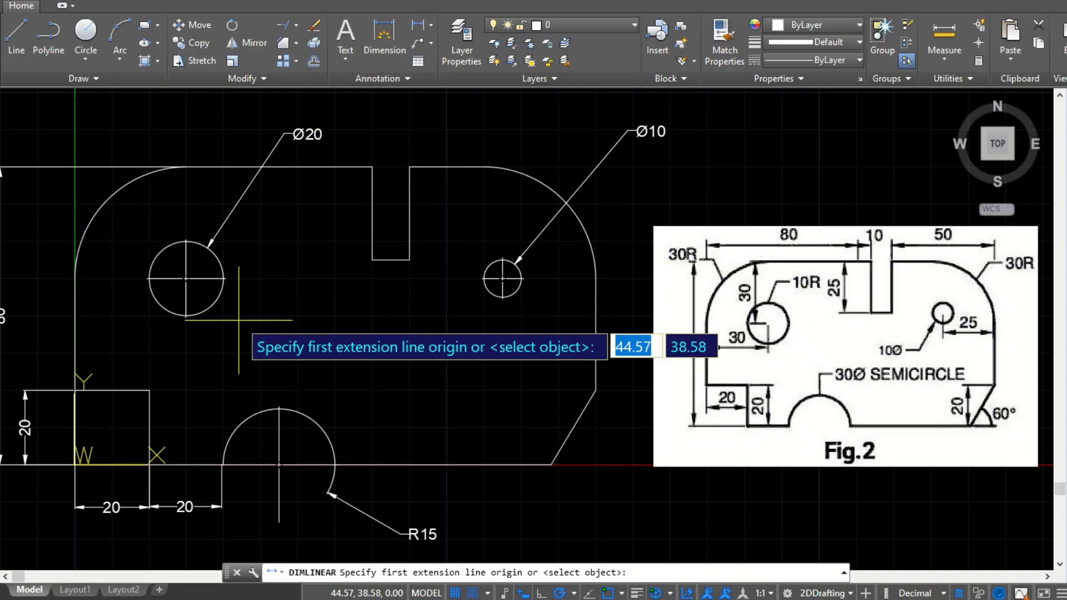
{"action": "left_click", "coordinate": [185, 279]}
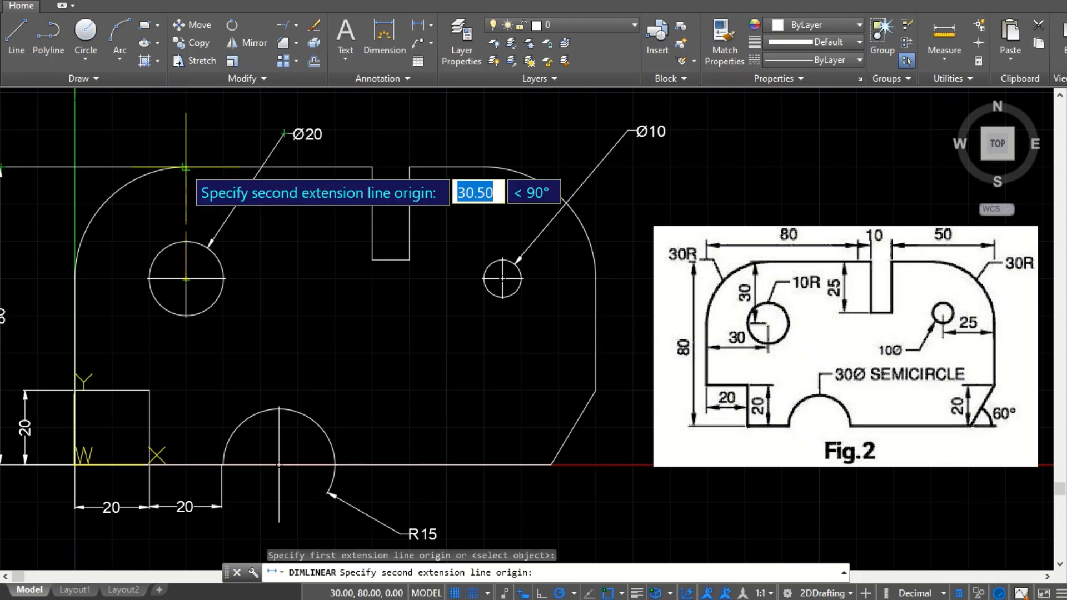
{"action": "left_click", "coordinate": [185, 167]}
{"action": "left_click", "coordinate": [48, 215]}
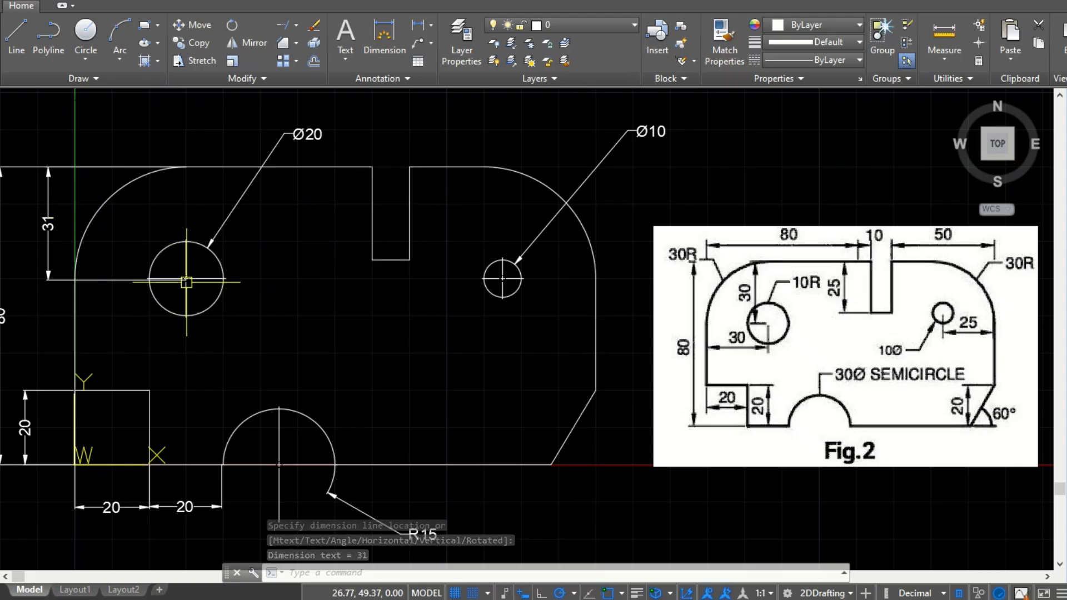
Delete the vertical dimension between the larger circle and the plate's top edge.
{"action": "left_click", "coordinate": [41, 228]}
{"action": "mouse_move", "coordinate": [42, 227]}
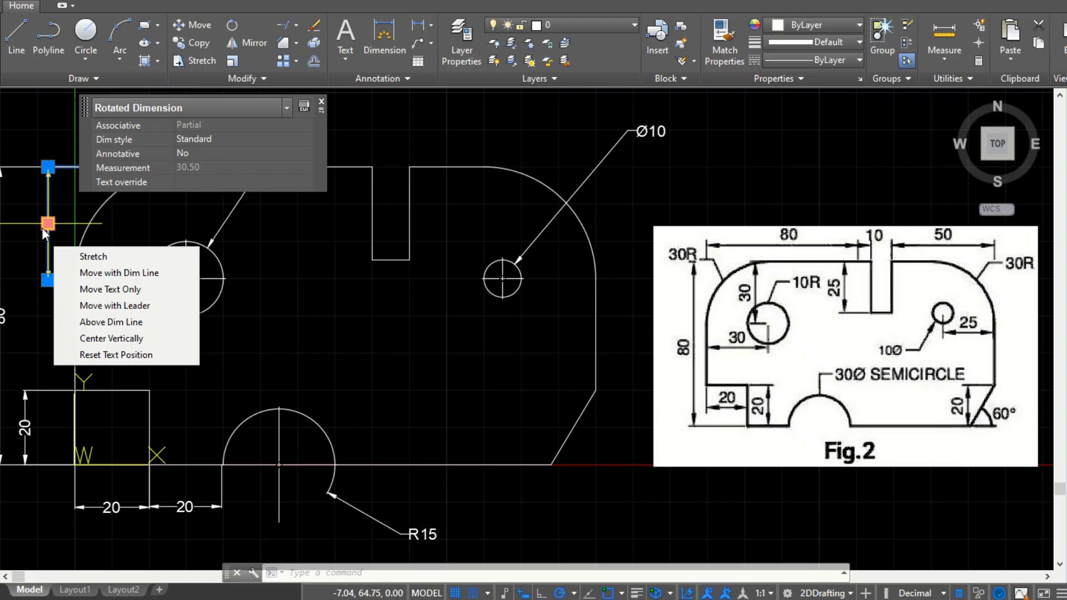
{"action": "left_click", "coordinate": [48, 223]}
{"action": "left_click", "coordinate": [186, 279]}
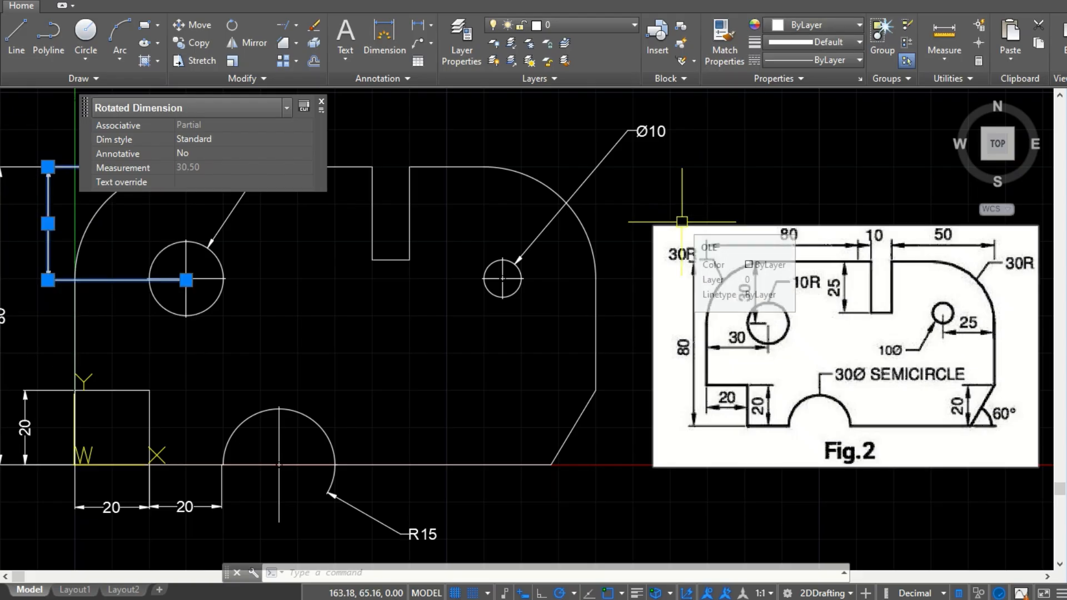
{"action": "key", "text": "Delete"}
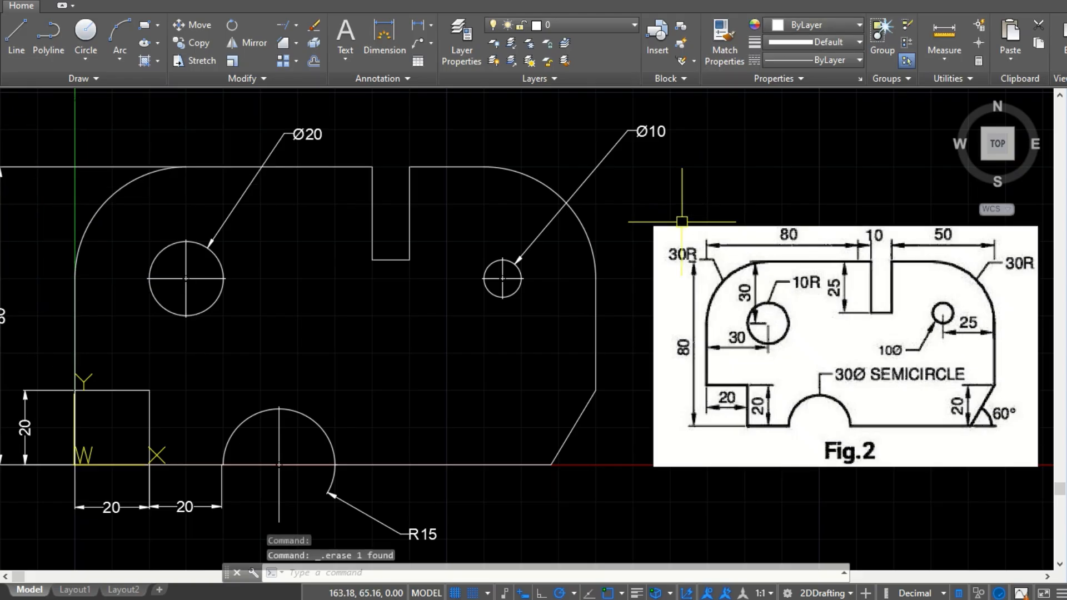
{"action": "mouse_move", "coordinate": [421, 34]}
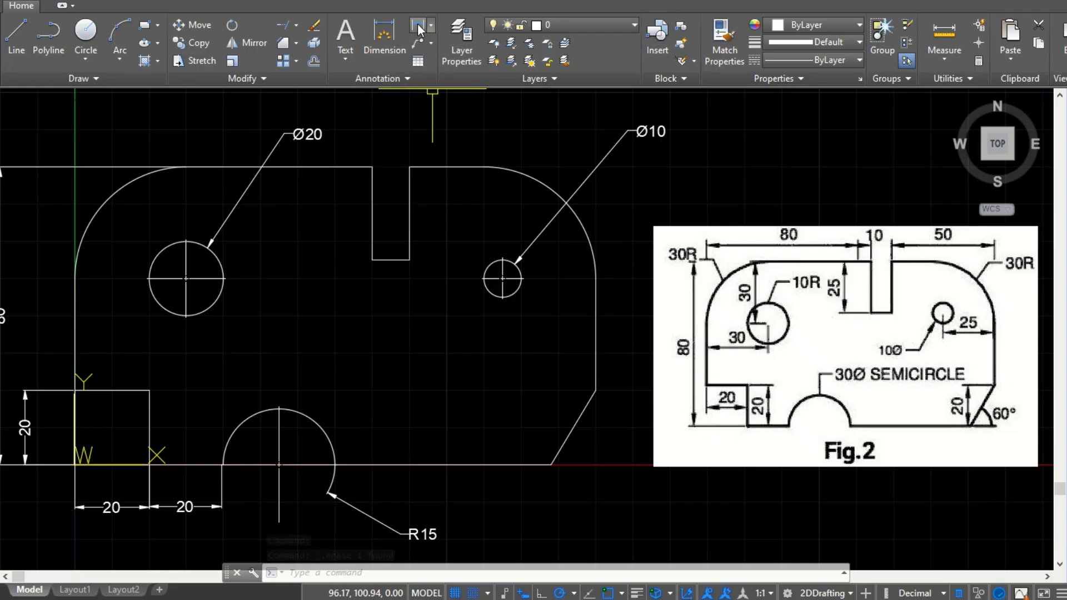
{"action": "left_click", "coordinate": [419, 29]}
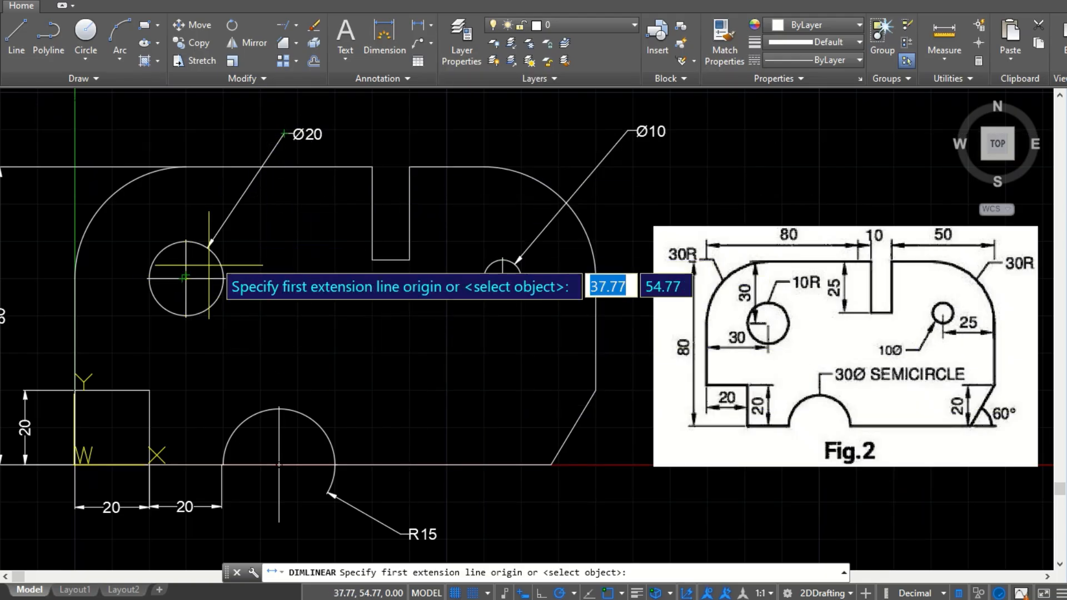
{"action": "scroll", "coordinate": [182, 289], "scroll_direction": "down", "scroll_amount": 4}
{"action": "scroll", "coordinate": [179, 289], "scroll_direction": "up", "scroll_amount": 8}
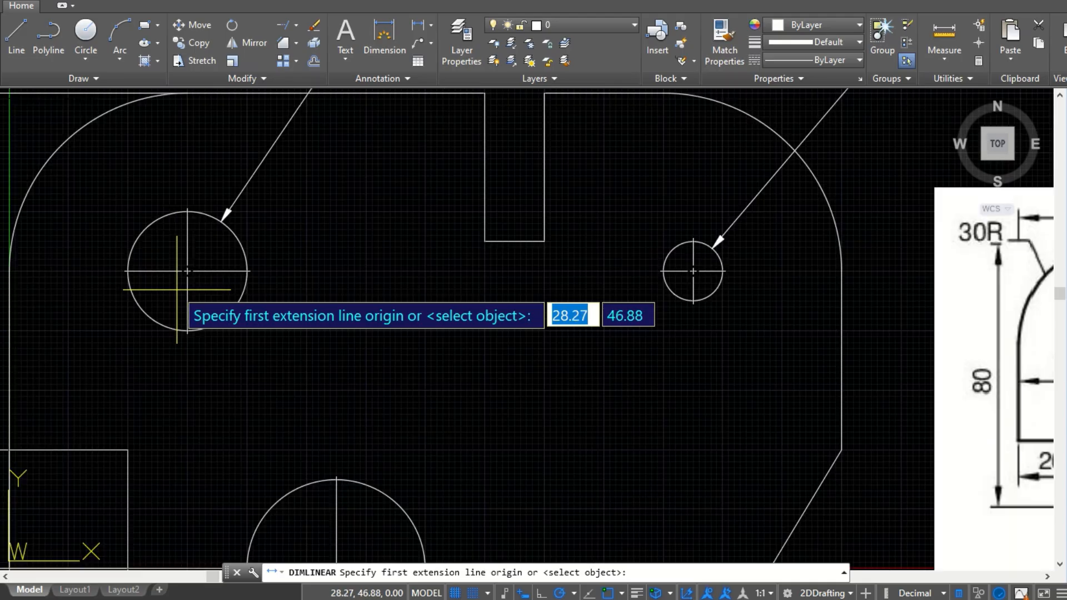
{"action": "scroll", "coordinate": [176, 289], "scroll_direction": "up", "scroll_amount": 2}
{"action": "left_click", "coordinate": [201, 241]}
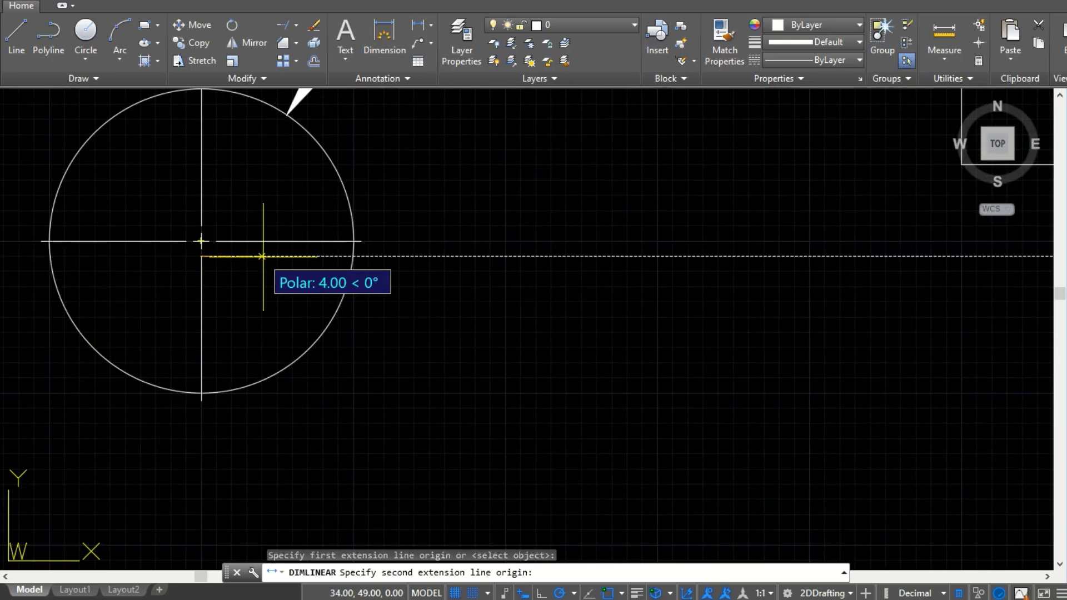
{"action": "key", "text": "Escape"}
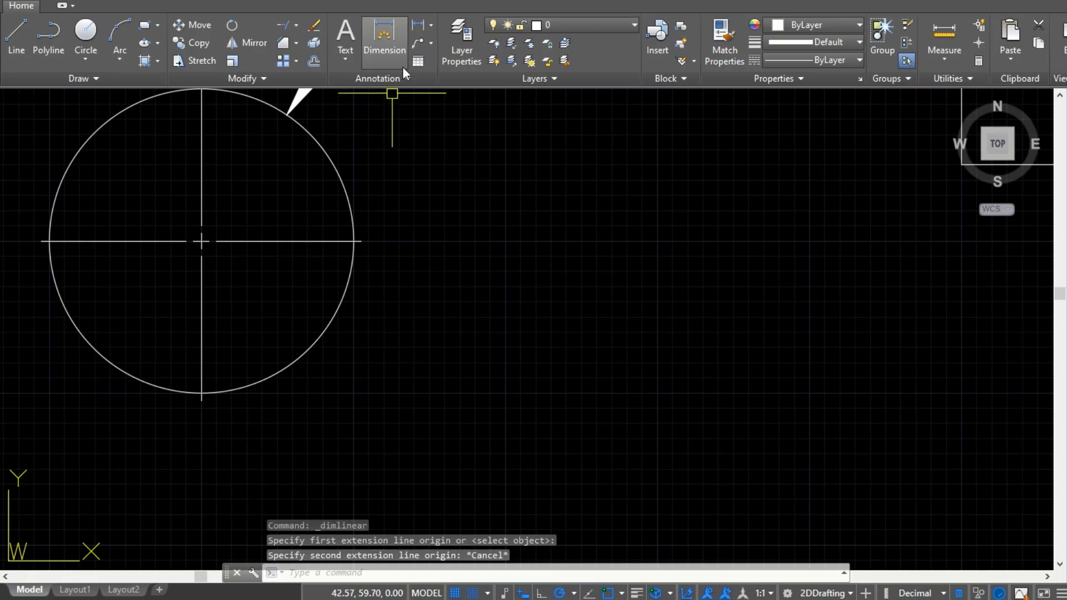
Add a vertical linear dimension from the larger circle's exact centre to the plate's top edge, placing it just inside the left edge.
{"action": "left_click", "coordinate": [414, 31]}
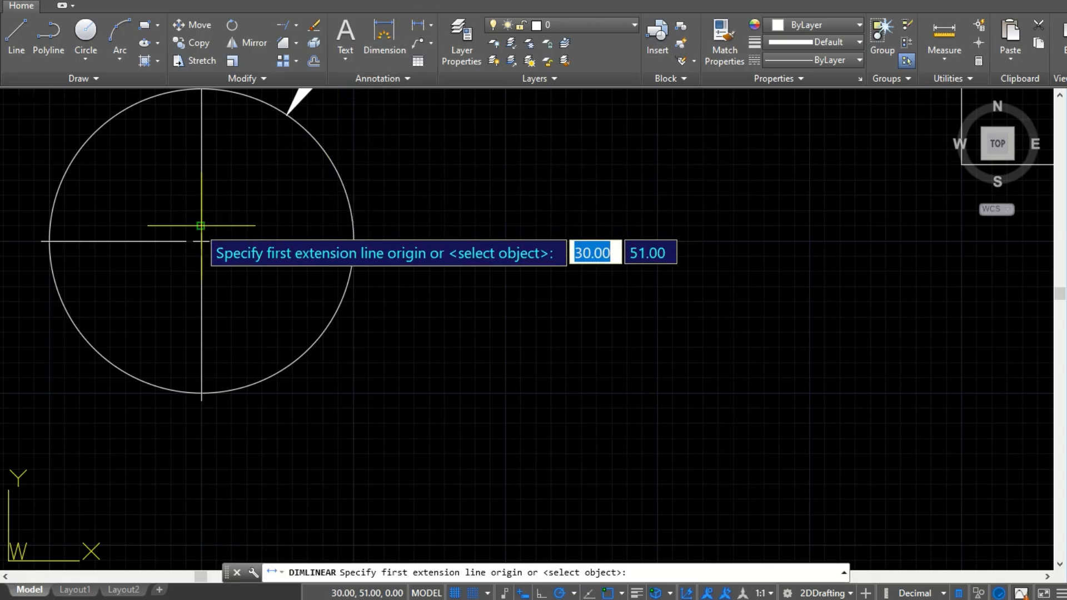
{"action": "left_click", "coordinate": [201, 241]}
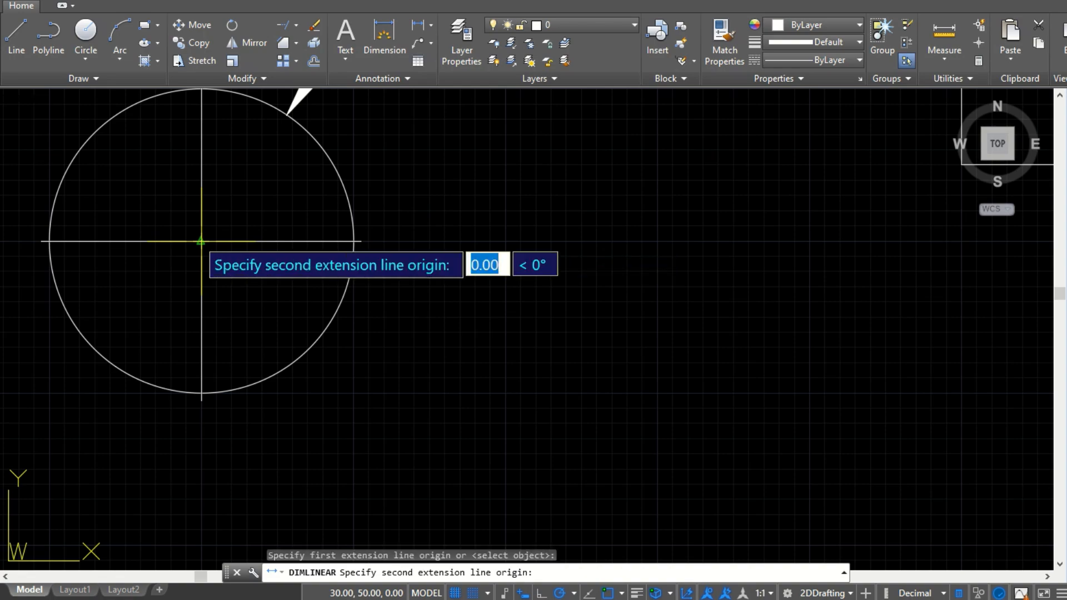
{"action": "scroll", "coordinate": [213, 184], "scroll_direction": "up", "scroll_amount": 4}
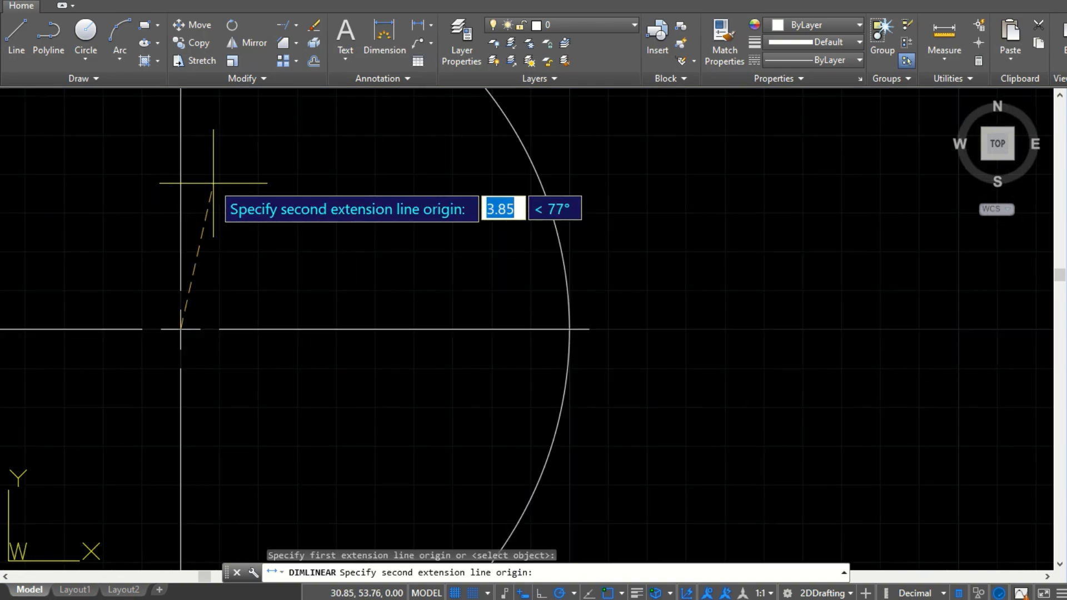
{"action": "scroll", "coordinate": [214, 183], "scroll_direction": "down", "scroll_amount": 6}
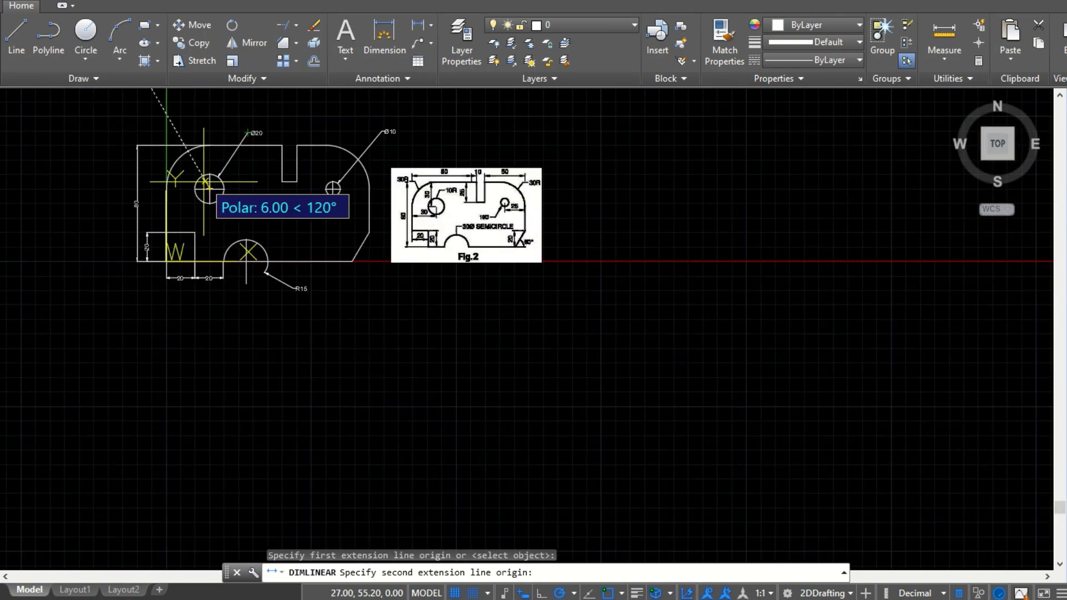
{"action": "scroll", "coordinate": [206, 184], "scroll_direction": "up", "scroll_amount": 2}
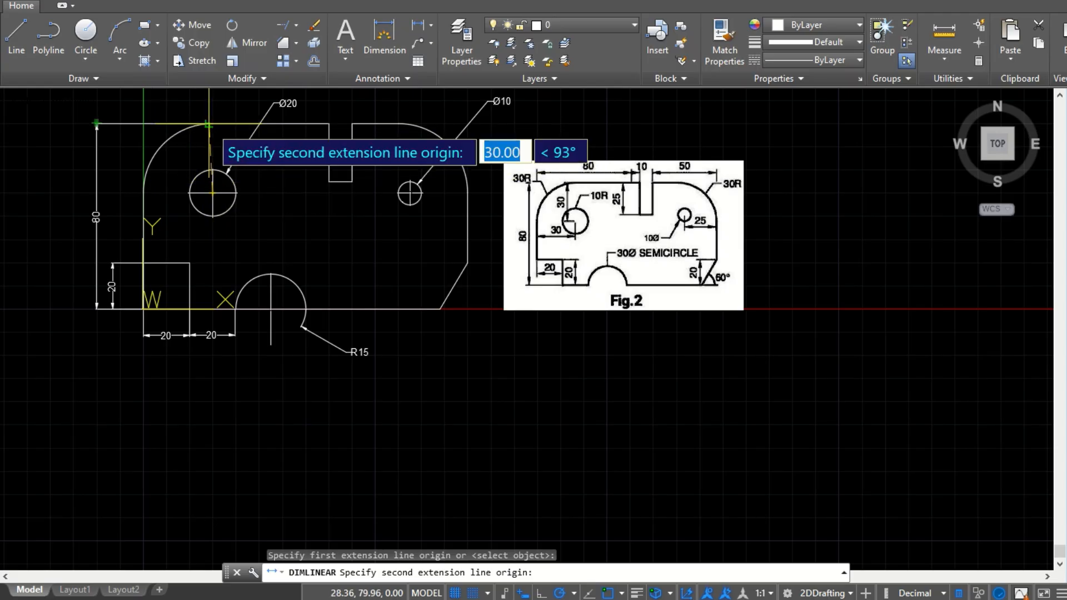
{"action": "scroll", "coordinate": [209, 125], "scroll_direction": "down", "scroll_amount": 2}
{"action": "scroll", "coordinate": [211, 127], "scroll_direction": "up", "scroll_amount": 6}
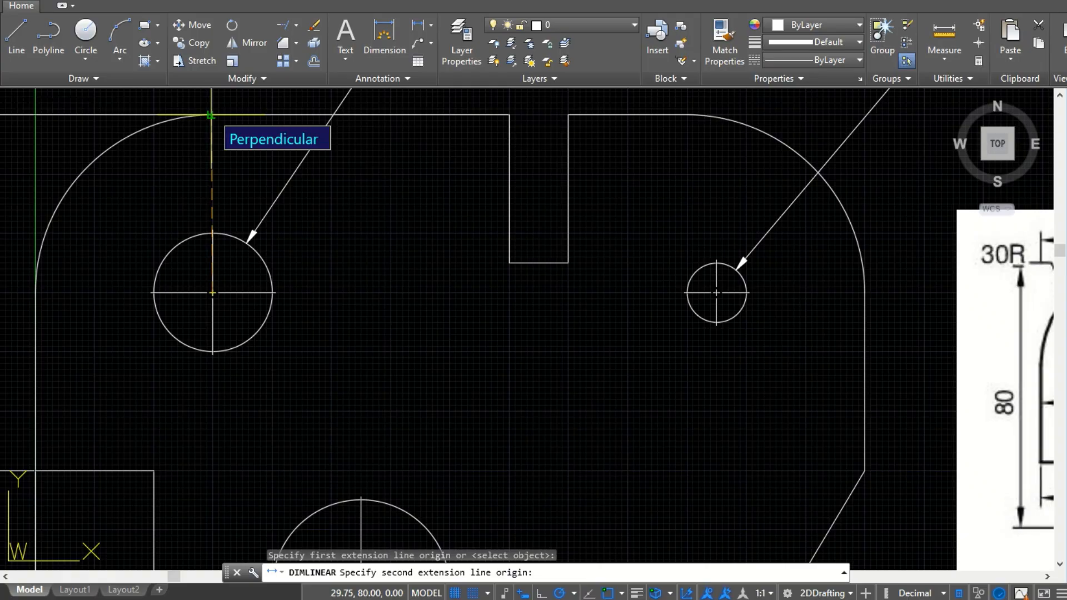
{"action": "left_click", "coordinate": [212, 115]}
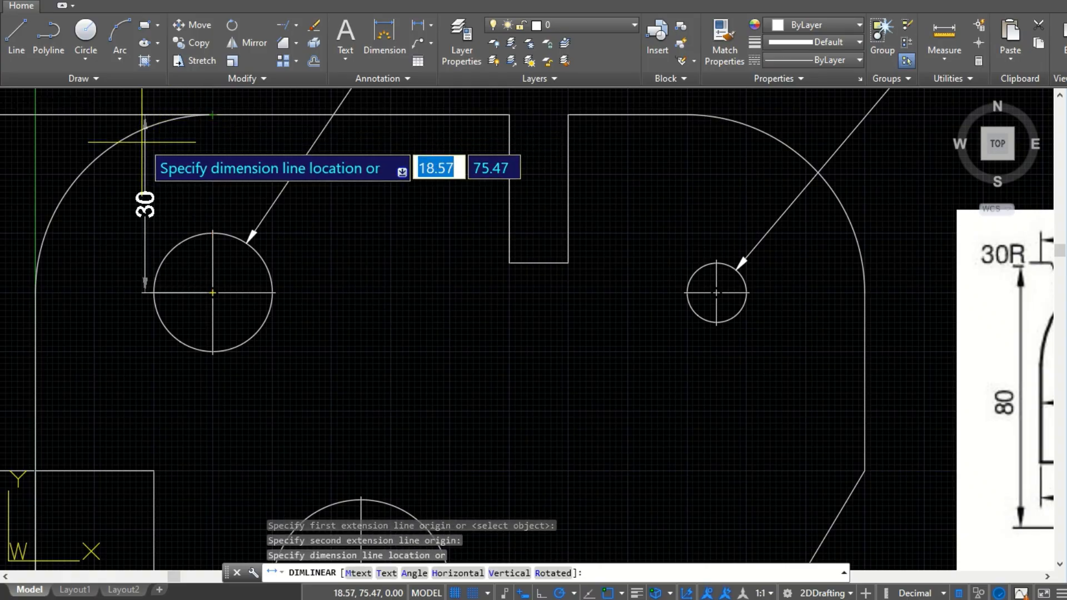
{"action": "left_click", "coordinate": [45, 154]}
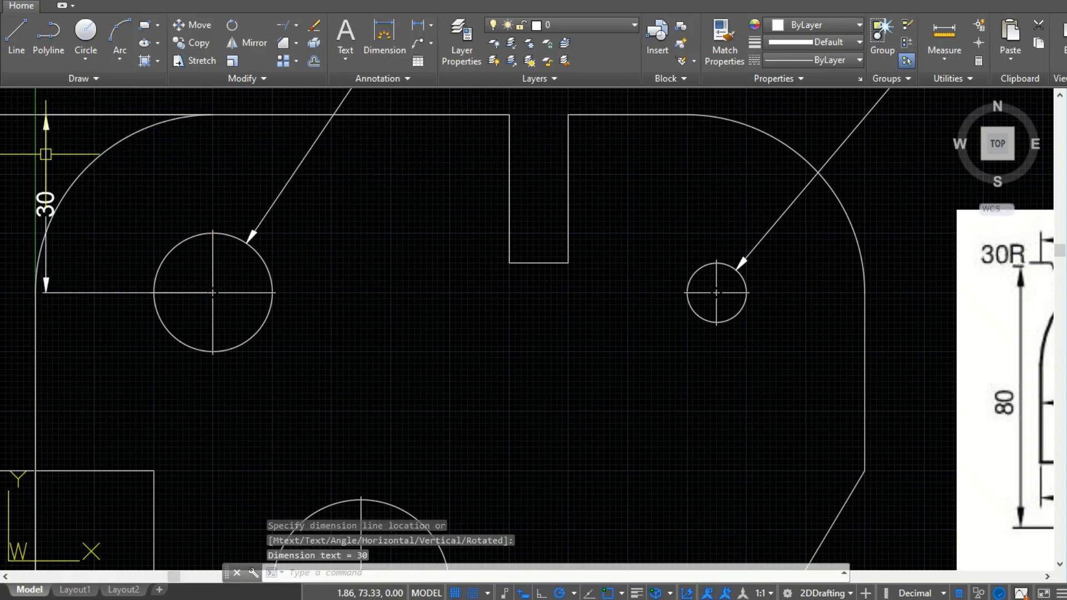
Try to reposition the text of the larger circle's vertical dimension.
{"action": "scroll", "coordinate": [45, 154], "scroll_direction": "down", "scroll_amount": 2}
{"action": "scroll", "coordinate": [46, 154], "scroll_direction": "down", "scroll_amount": 2}
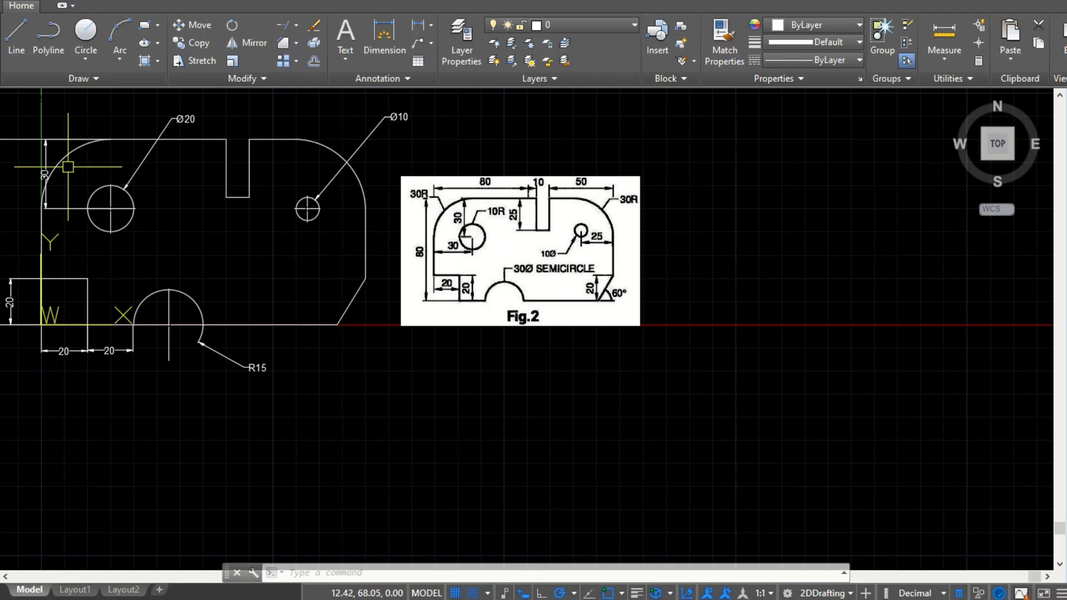
{"action": "left_click", "coordinate": [43, 174]}
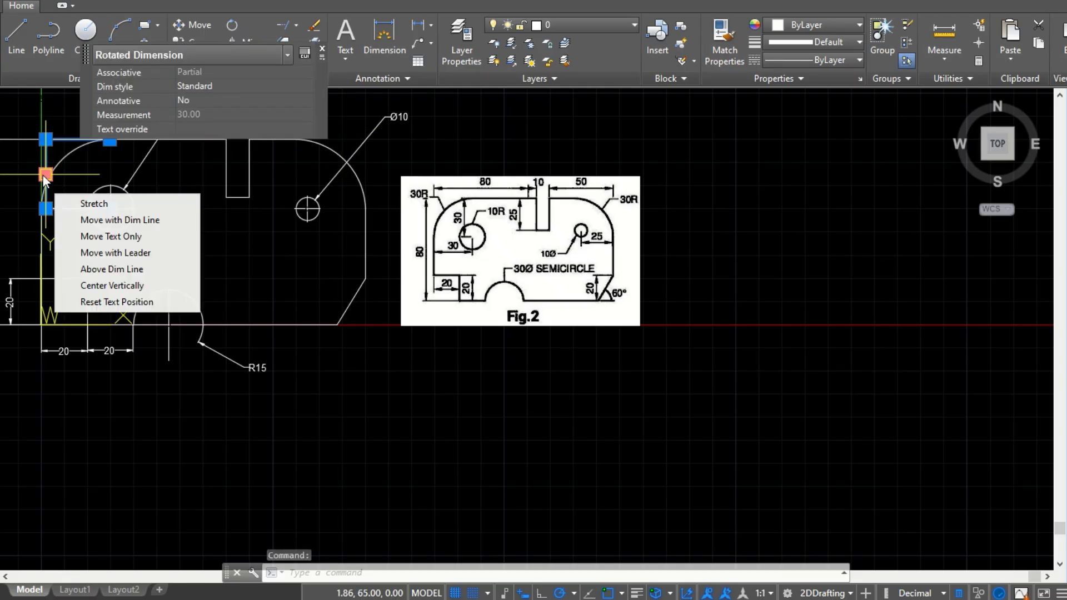
{"action": "left_click", "coordinate": [45, 175]}
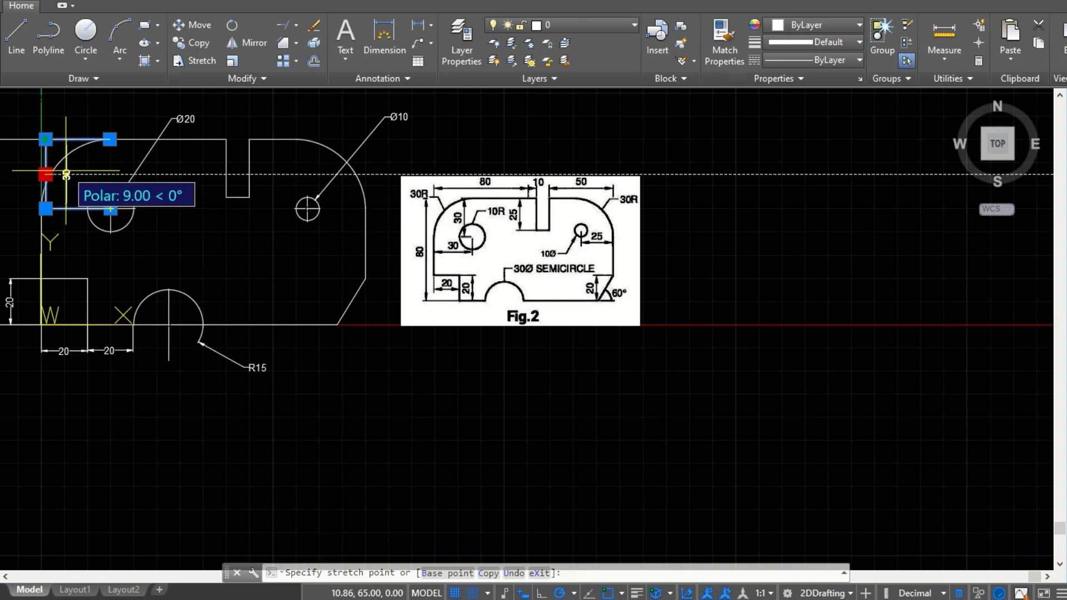
{"action": "left_click", "coordinate": [46, 174]}
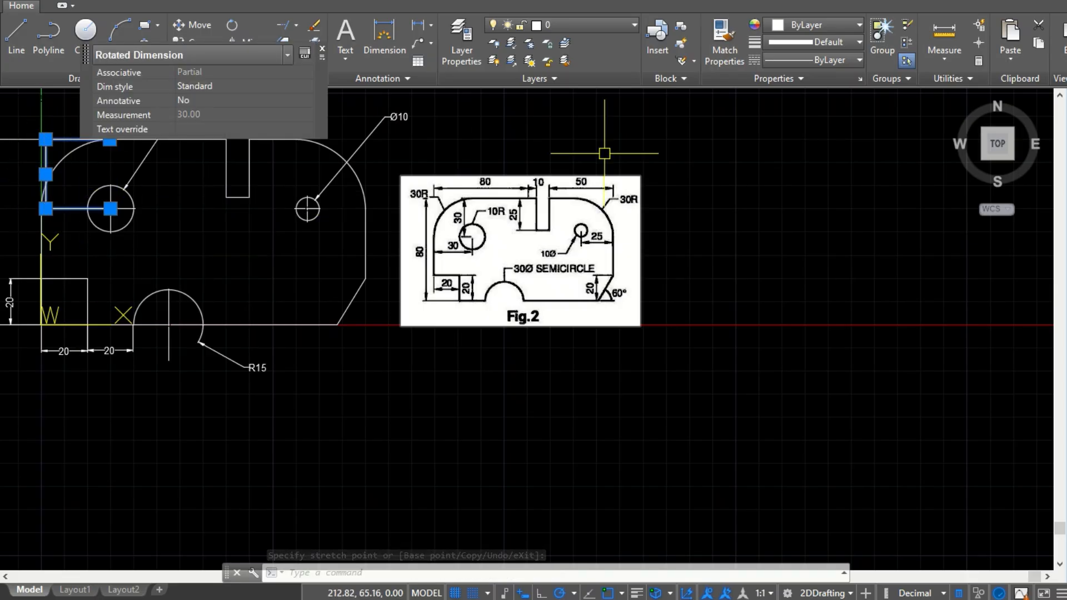
{"action": "left_click", "coordinate": [46, 174]}
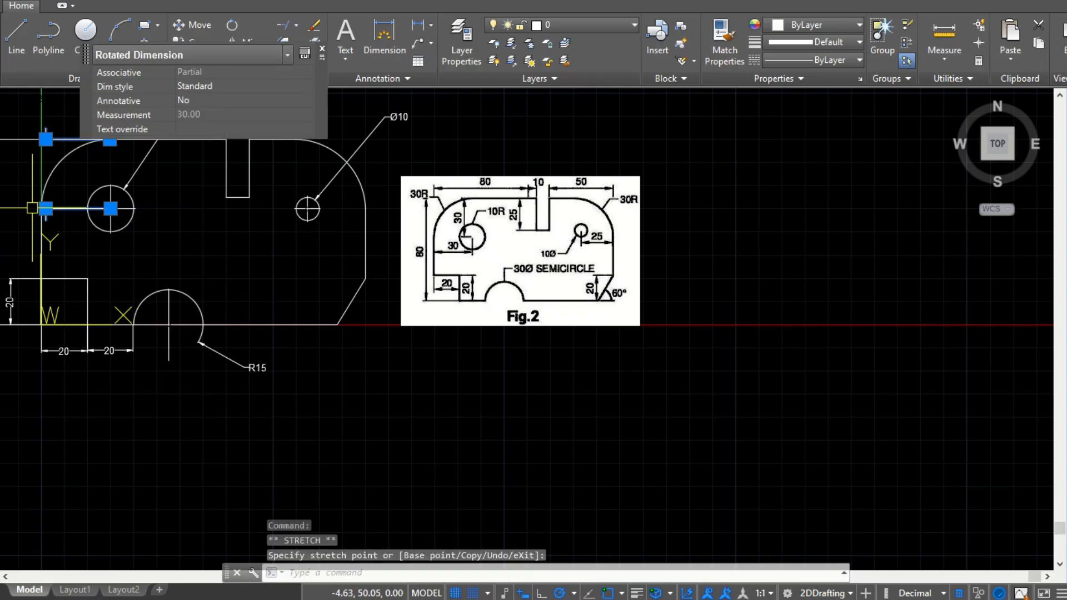
Move the larger circle's vertical dimension line outside the plate's left edge and centre its text on the line.
{"action": "left_click", "coordinate": [46, 139]}
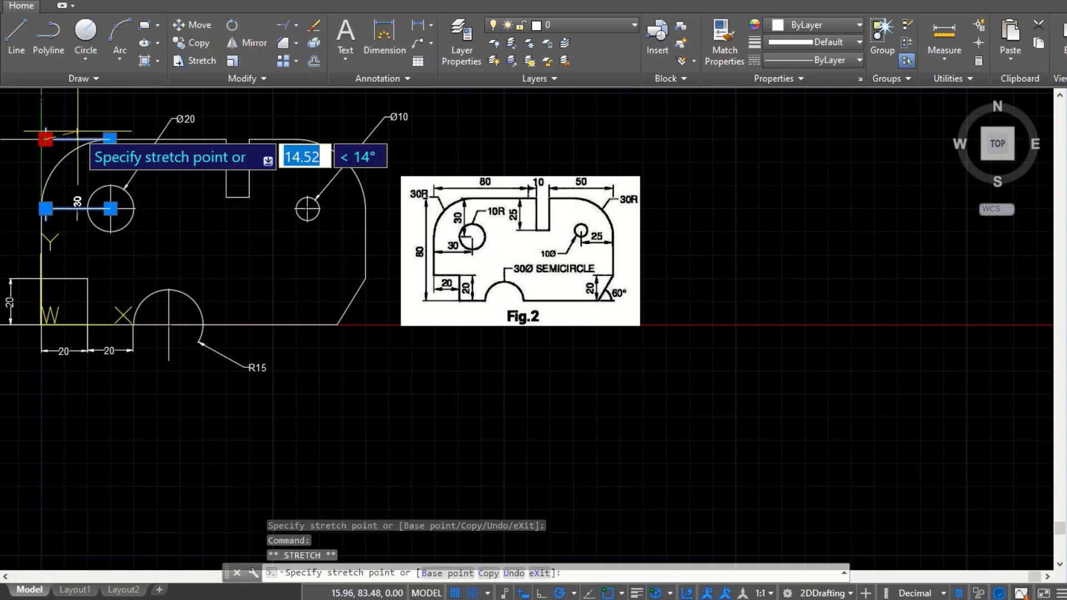
{"action": "left_click", "coordinate": [17, 139]}
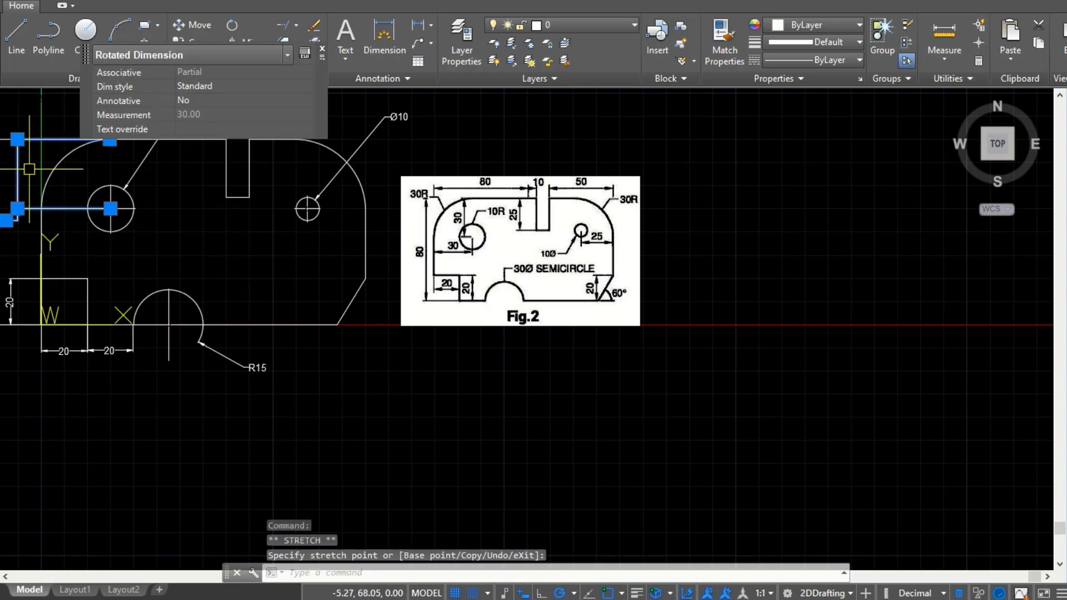
{"action": "left_click", "coordinate": [6, 220]}
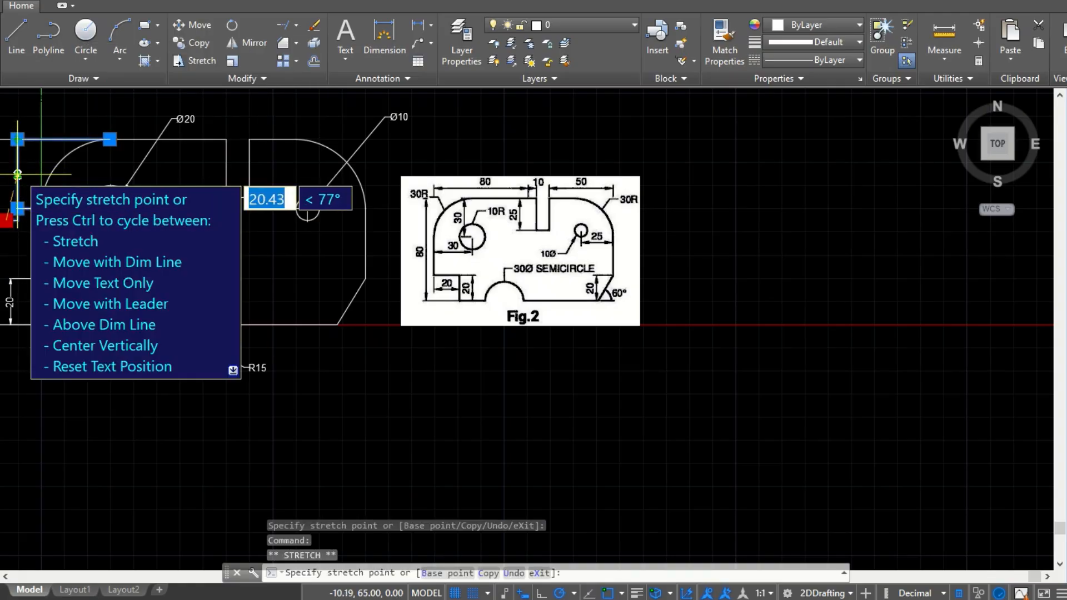
{"action": "left_click", "coordinate": [17, 174]}
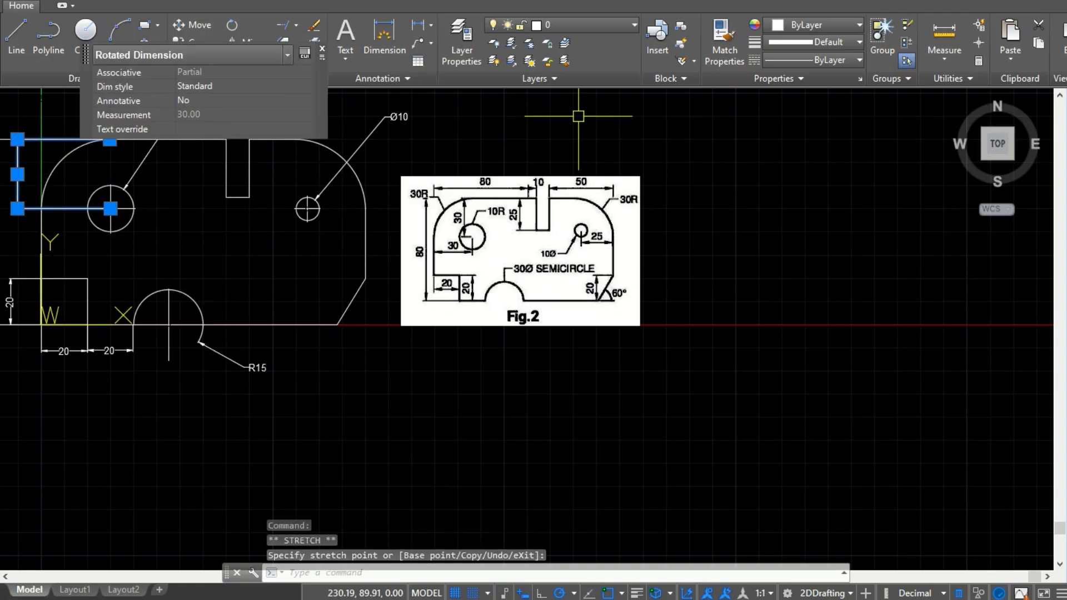
{"action": "key", "text": "Escape"}
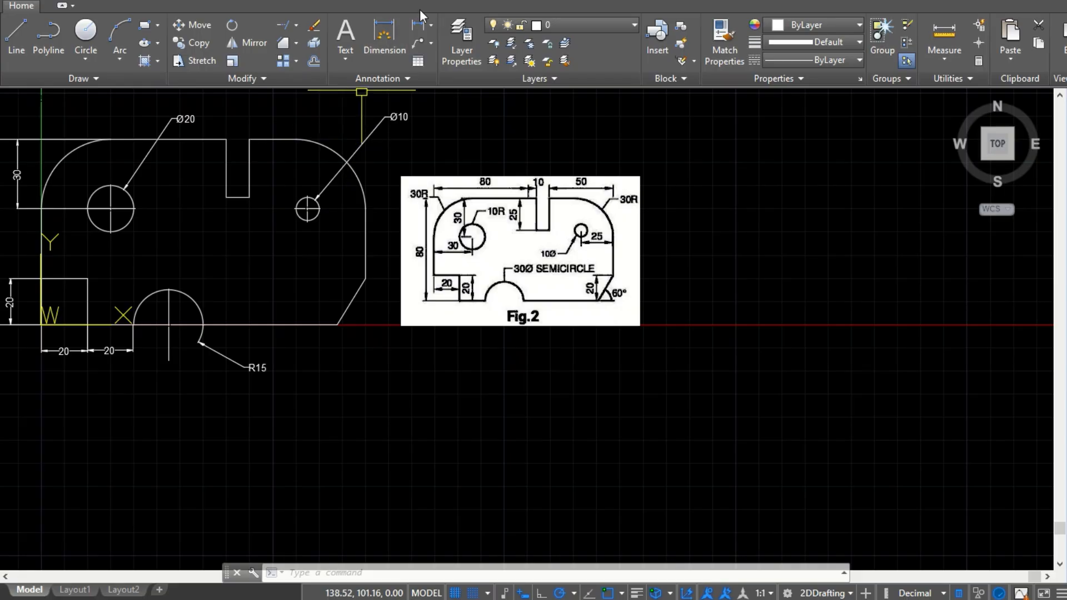
Add a radius dimension to the plate's upper-right corner arc, placing its text outside the plate, above and to the right.
{"action": "left_click", "coordinate": [418, 27]}
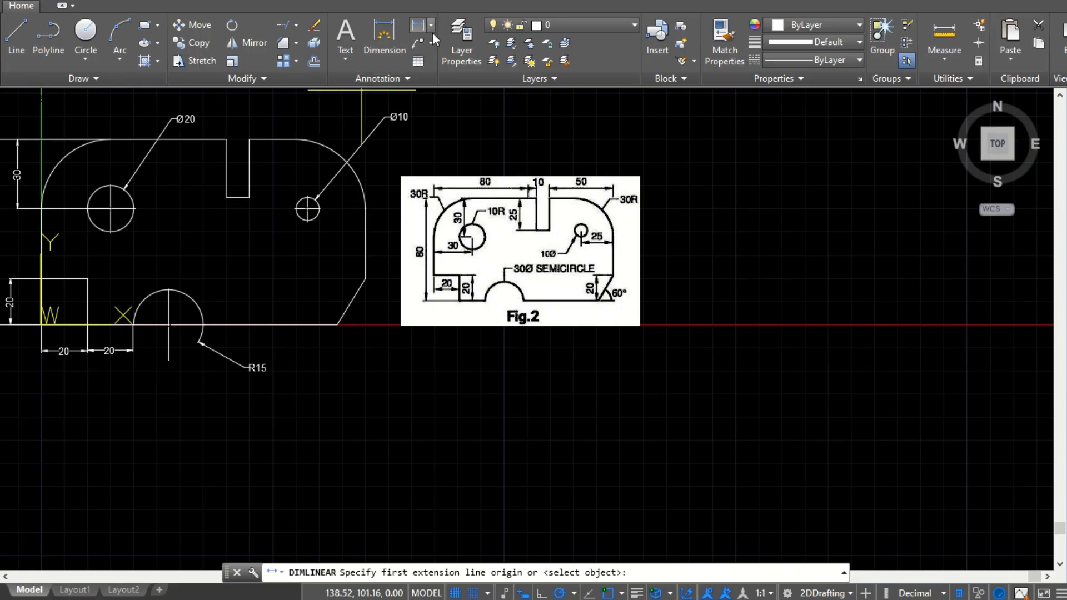
{"action": "left_click", "coordinate": [432, 27]}
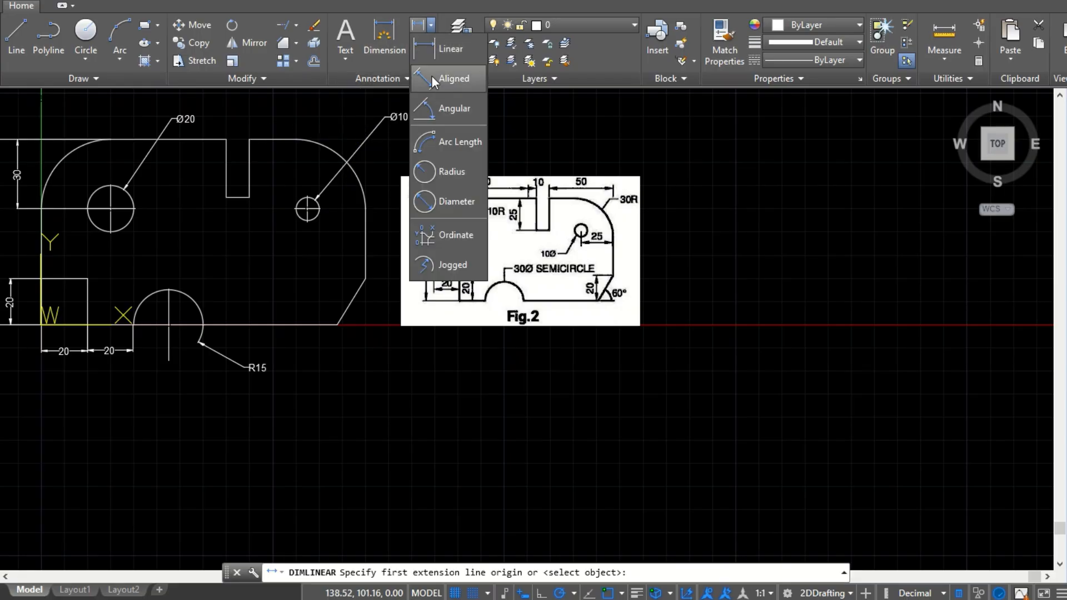
{"action": "left_click", "coordinate": [450, 166]}
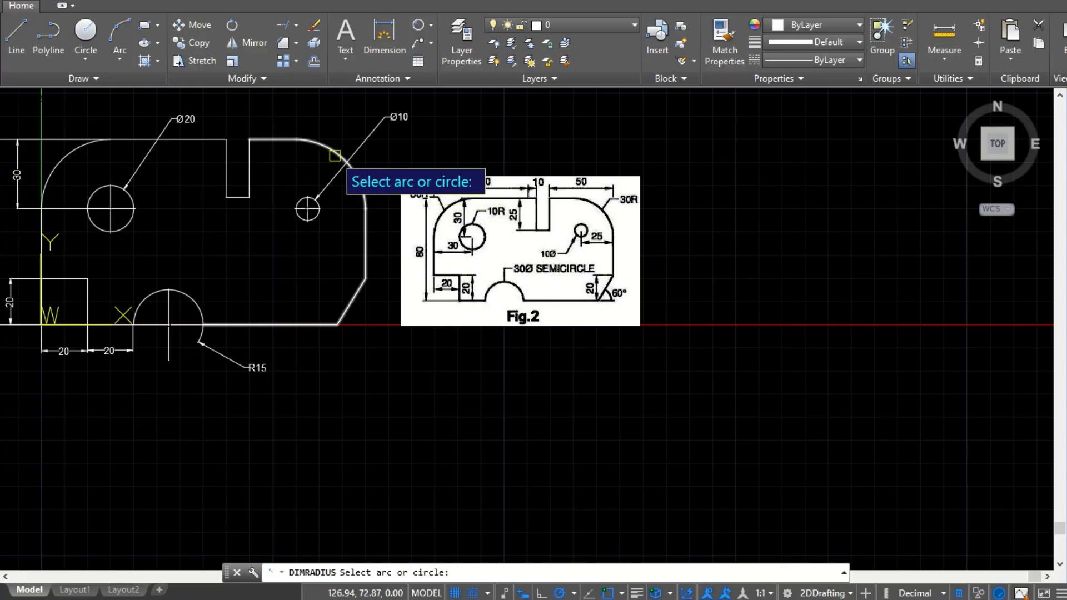
{"action": "left_click", "coordinate": [335, 156]}
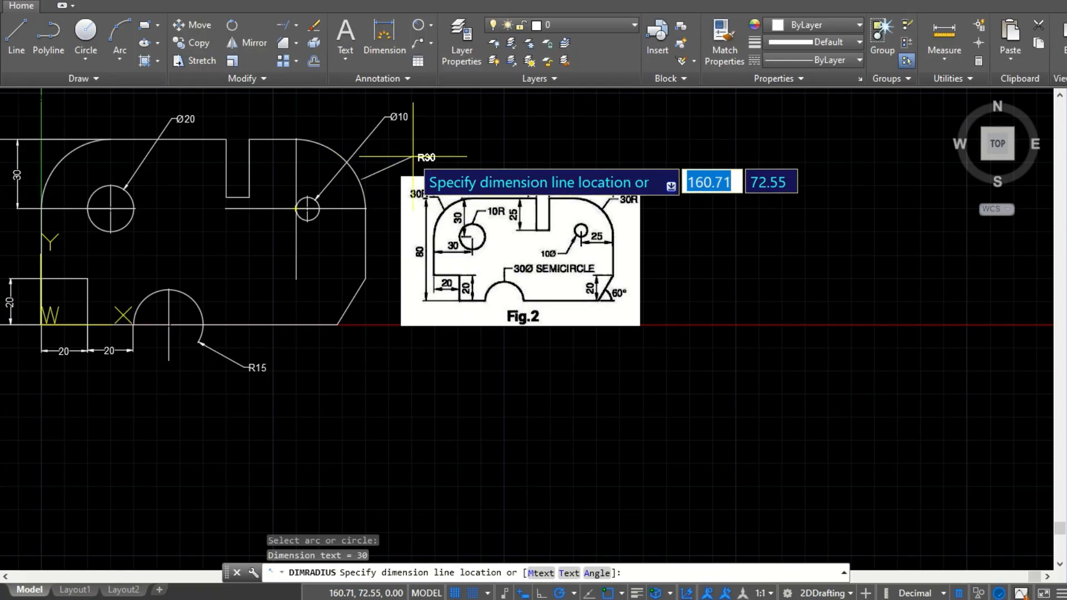
{"action": "left_click", "coordinate": [443, 119]}
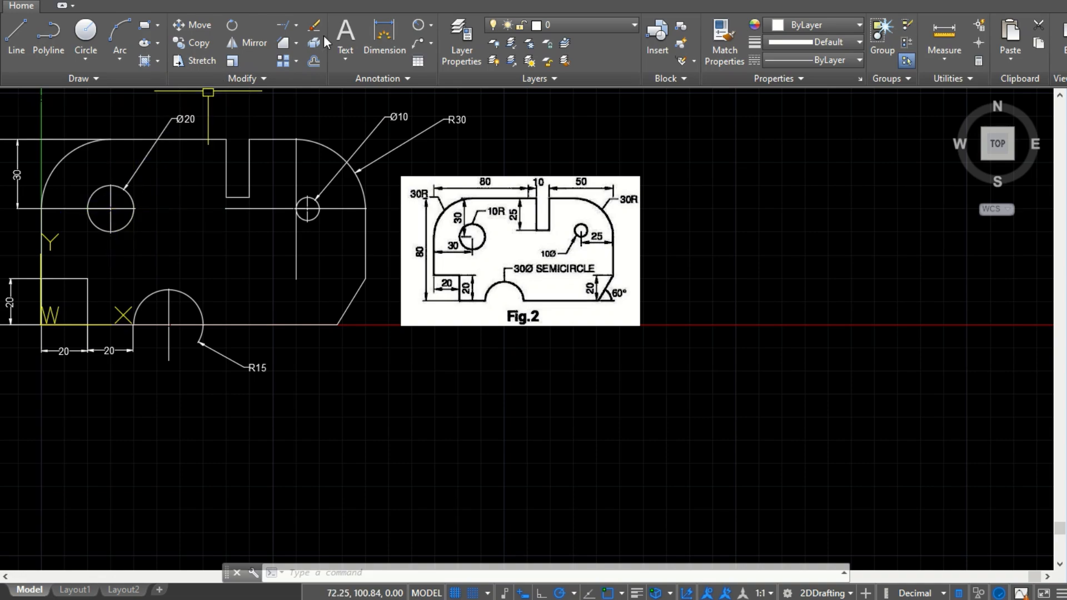
Add a horizontal linear dimension from the larger circle's exact centre to the plate's left edge, placing it just above the plate.
{"action": "left_click", "coordinate": [426, 28]}
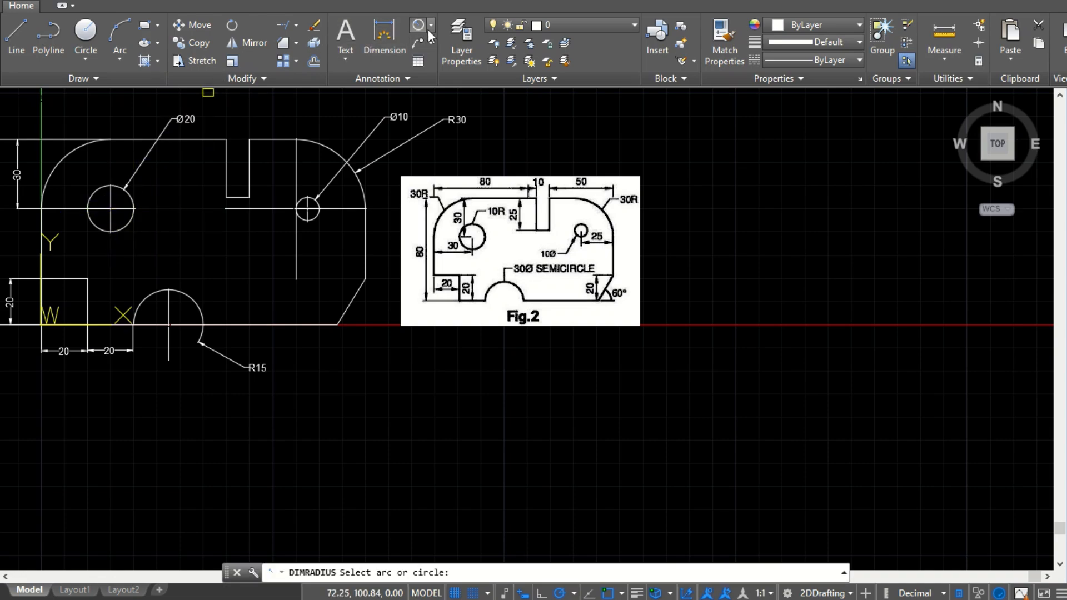
{"action": "left_click", "coordinate": [431, 28]}
{"action": "left_click", "coordinate": [442, 48]}
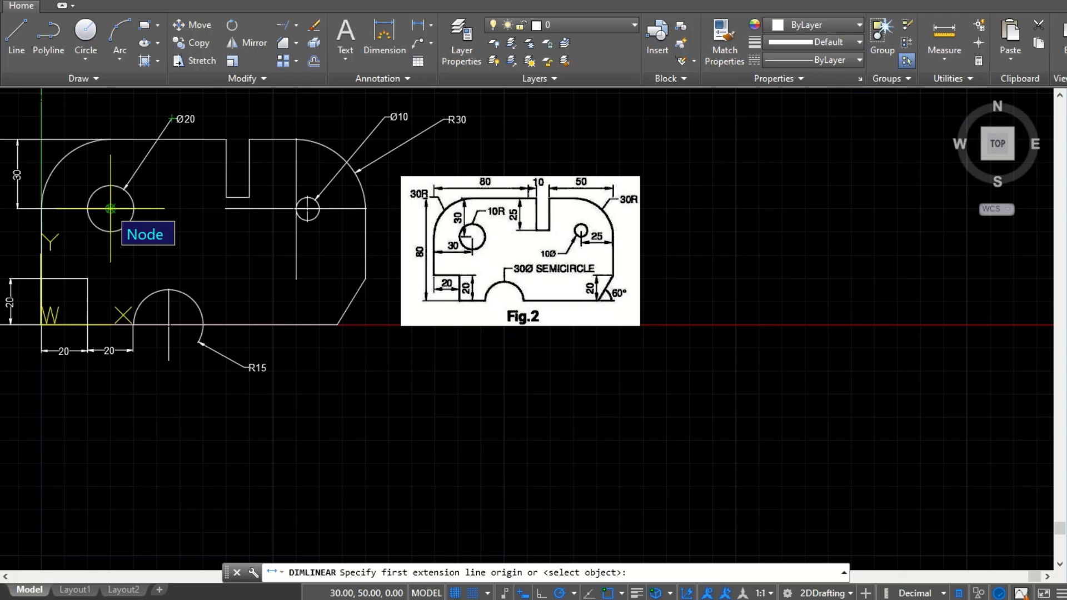
{"action": "scroll", "coordinate": [110, 209], "scroll_direction": "down", "scroll_amount": 3}
{"action": "scroll", "coordinate": [110, 209], "scroll_direction": "up", "scroll_amount": 8}
{"action": "scroll", "coordinate": [109, 209], "scroll_direction": "up", "scroll_amount": 4}
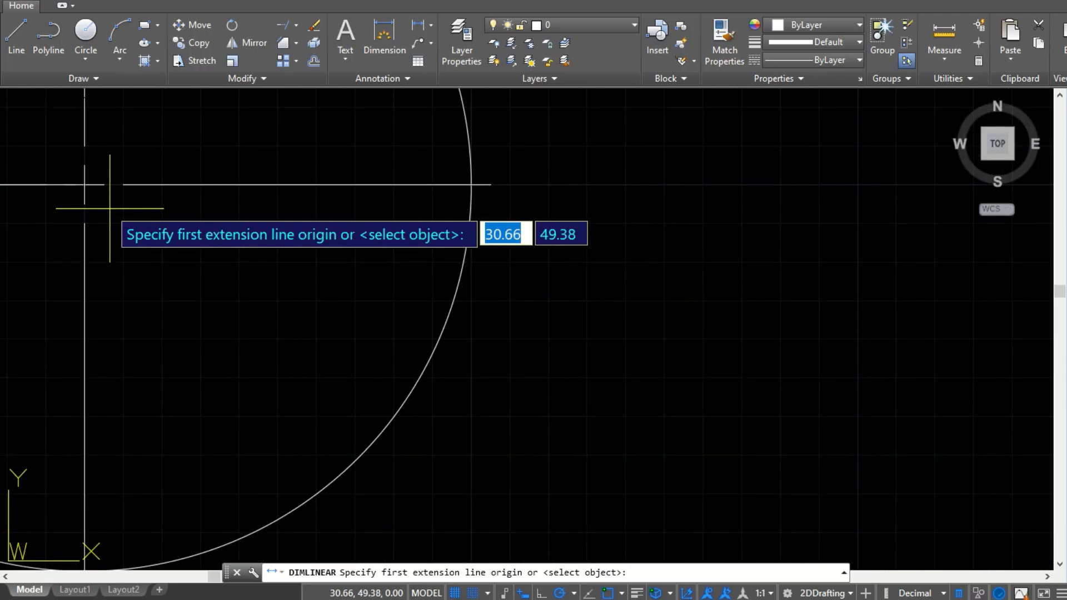
{"action": "left_click", "coordinate": [85, 184]}
{"action": "scroll", "coordinate": [84, 184], "scroll_direction": "up", "scroll_amount": 3}
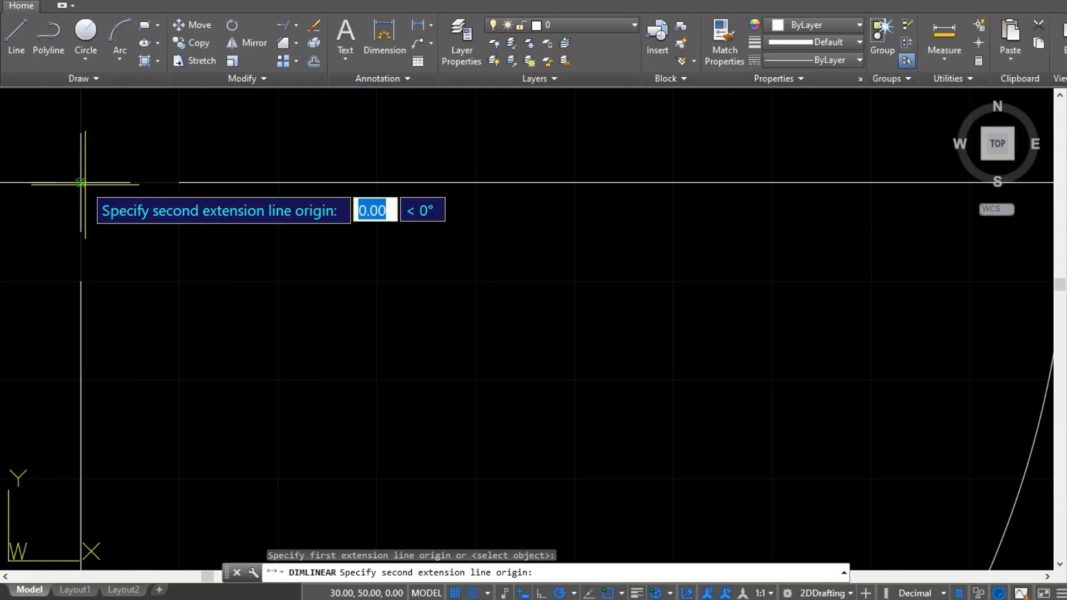
{"action": "scroll", "coordinate": [82, 183], "scroll_direction": "down", "scroll_amount": 3}
{"action": "scroll", "coordinate": [83, 183], "scroll_direction": "up", "scroll_amount": 2}
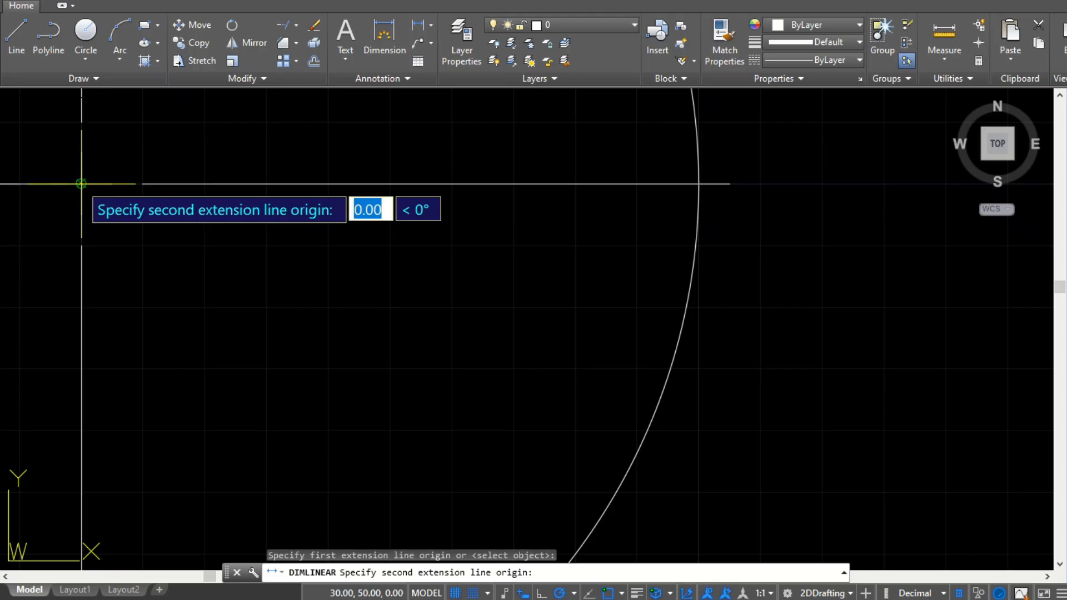
{"action": "scroll", "coordinate": [81, 183], "scroll_direction": "down", "scroll_amount": 5}
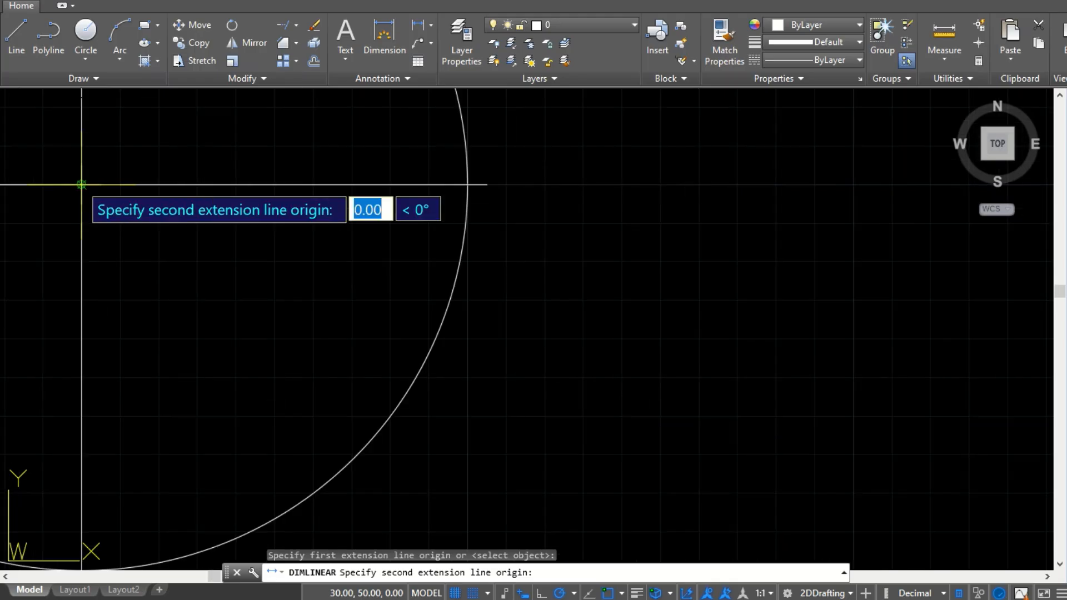
{"action": "scroll", "coordinate": [82, 184], "scroll_direction": "down", "scroll_amount": 4}
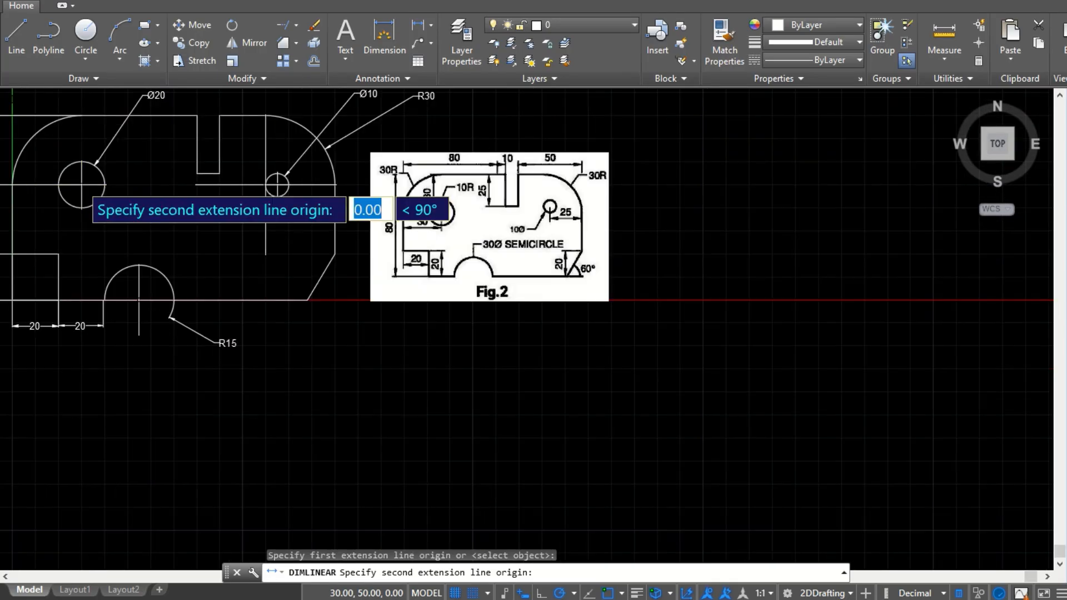
{"action": "scroll", "coordinate": [81, 184], "scroll_direction": "up", "scroll_amount": 4}
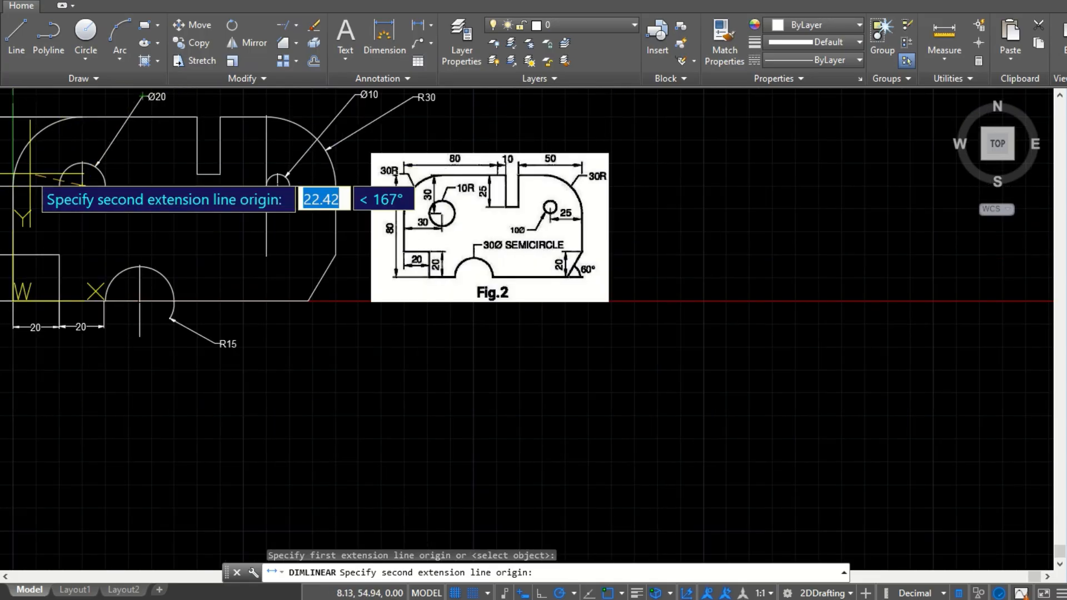
{"action": "scroll", "coordinate": [13, 181], "scroll_direction": "down", "scroll_amount": 2}
{"action": "scroll", "coordinate": [22, 186], "scroll_direction": "up", "scroll_amount": 6}
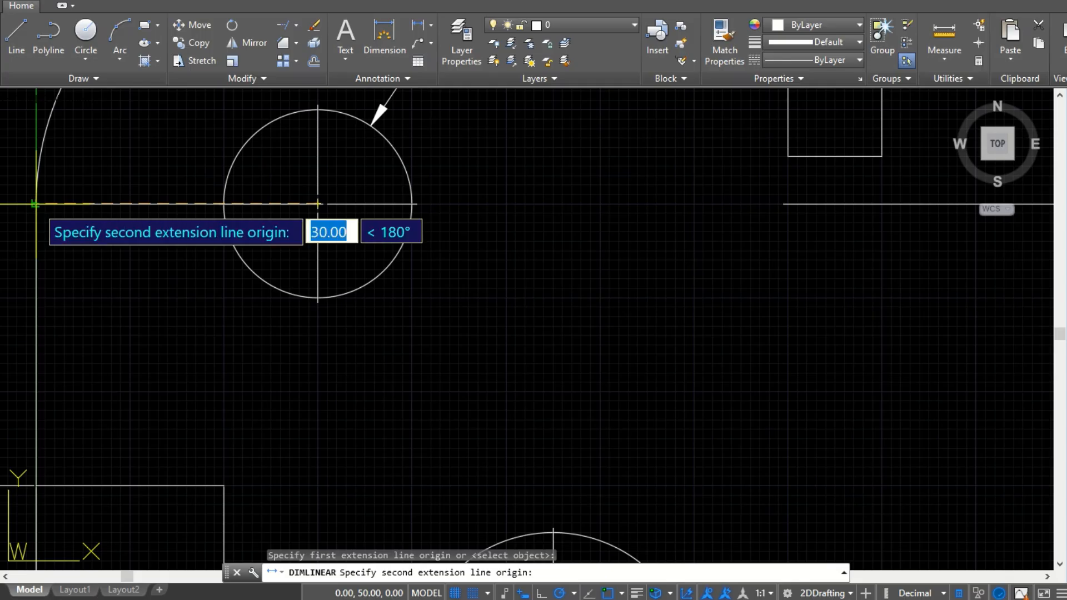
{"action": "left_click", "coordinate": [317, 204]}
{"action": "scroll", "coordinate": [87, 211], "scroll_direction": "down", "scroll_amount": 2}
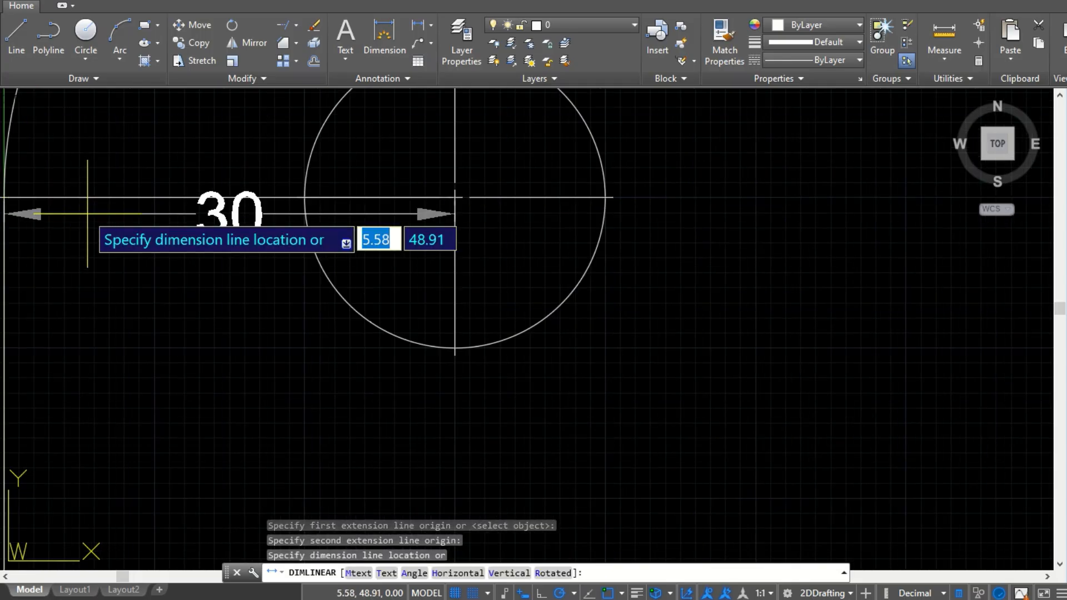
{"action": "scroll", "coordinate": [88, 213], "scroll_direction": "down", "scroll_amount": 5}
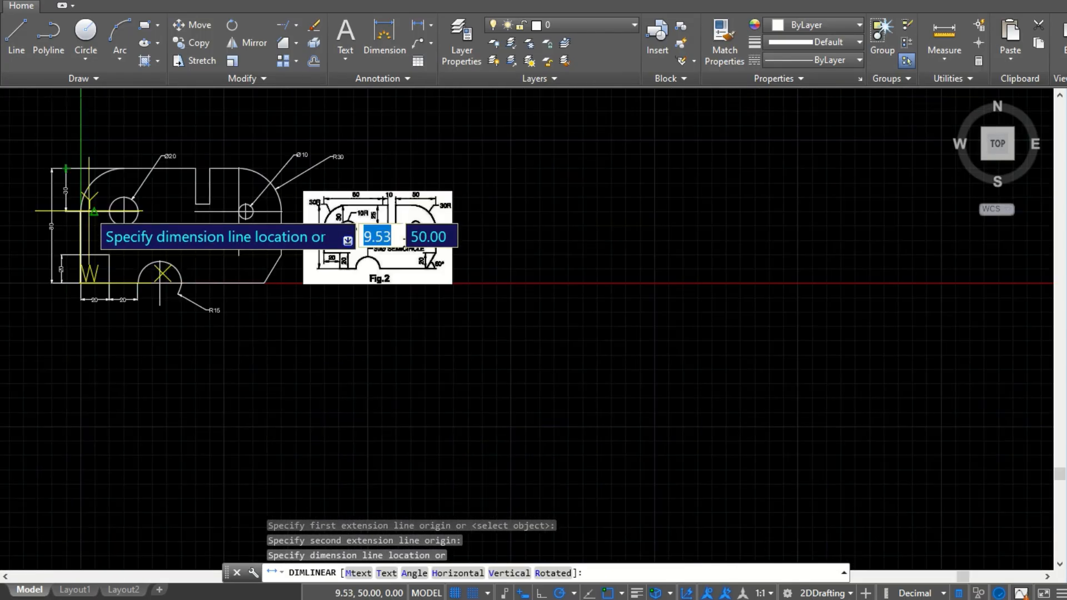
{"action": "left_click", "coordinate": [101, 154]}
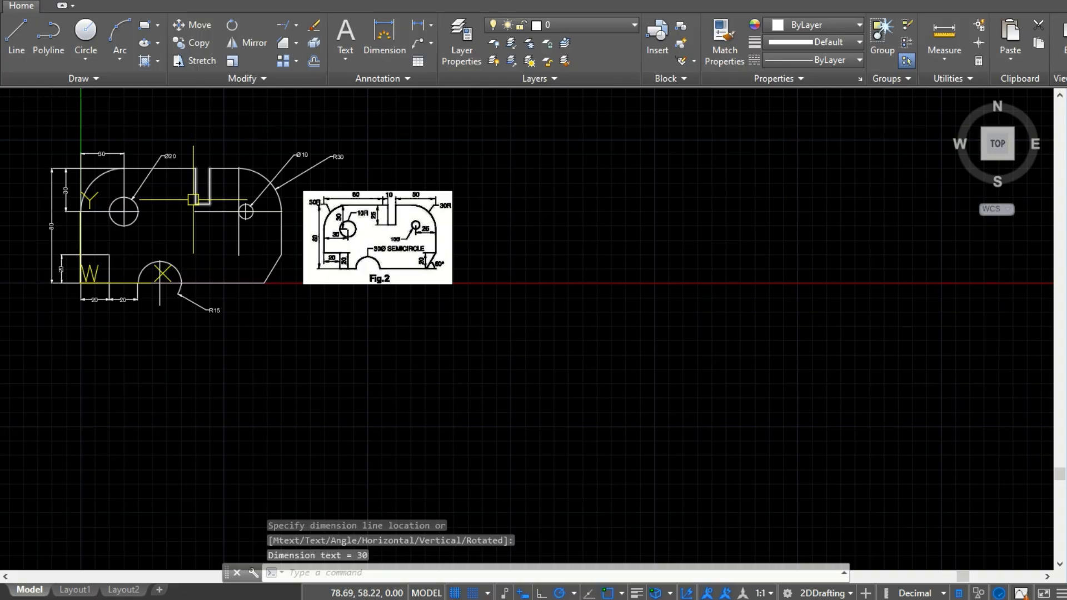
Add a horizontal linear dimension from the left edge's upper endpoint to the slot's upper-left corner, placing it above the larger circle's horizontal dimension.
{"action": "scroll", "coordinate": [77, 217], "scroll_direction": "up", "scroll_amount": 4}
{"action": "scroll", "coordinate": [88, 163], "scroll_direction": "down", "scroll_amount": 4}
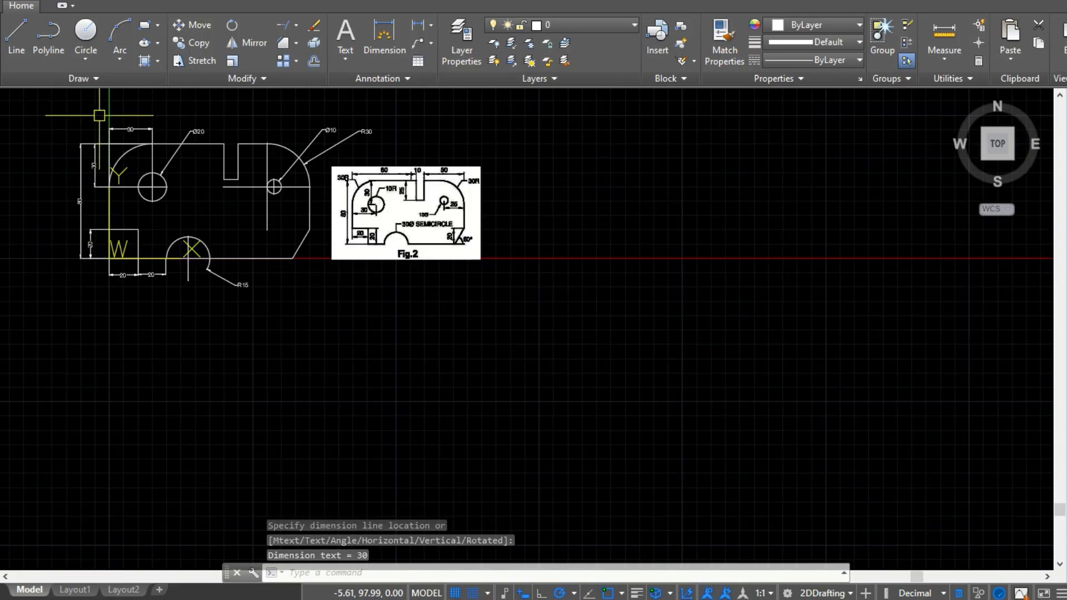
{"action": "scroll", "coordinate": [92, 122], "scroll_direction": "up", "scroll_amount": 4}
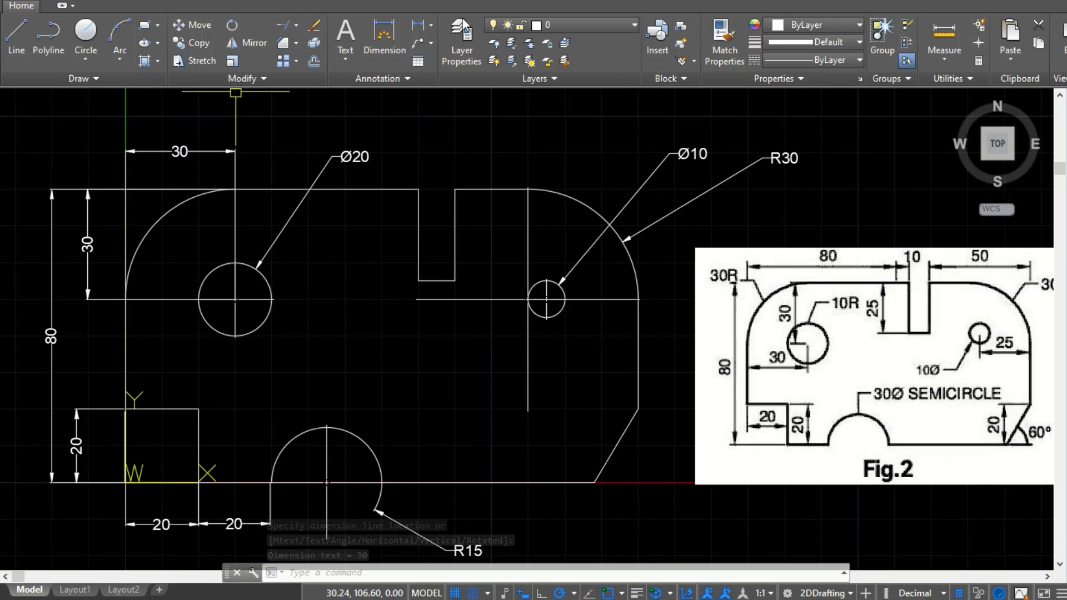
{"action": "left_click", "coordinate": [420, 26]}
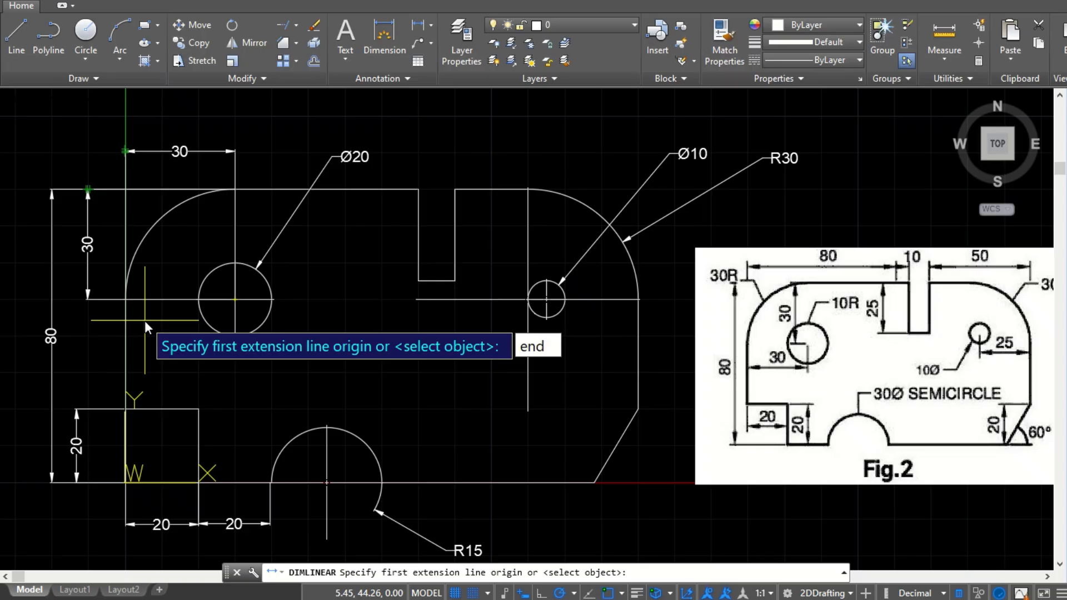
{"action": "key", "text": "Return"}
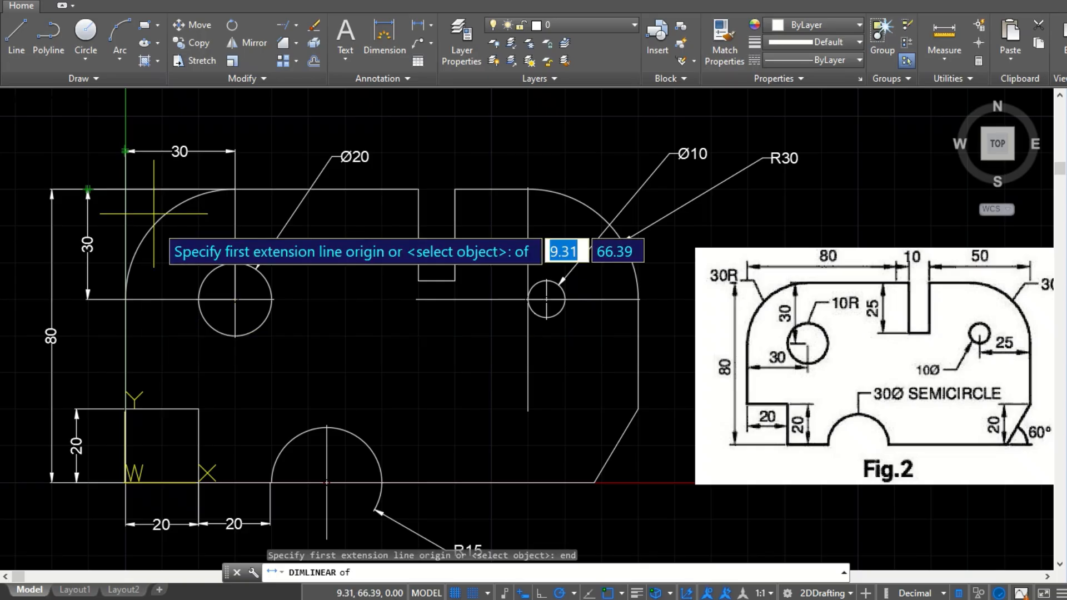
{"action": "left_click", "coordinate": [127, 296]}
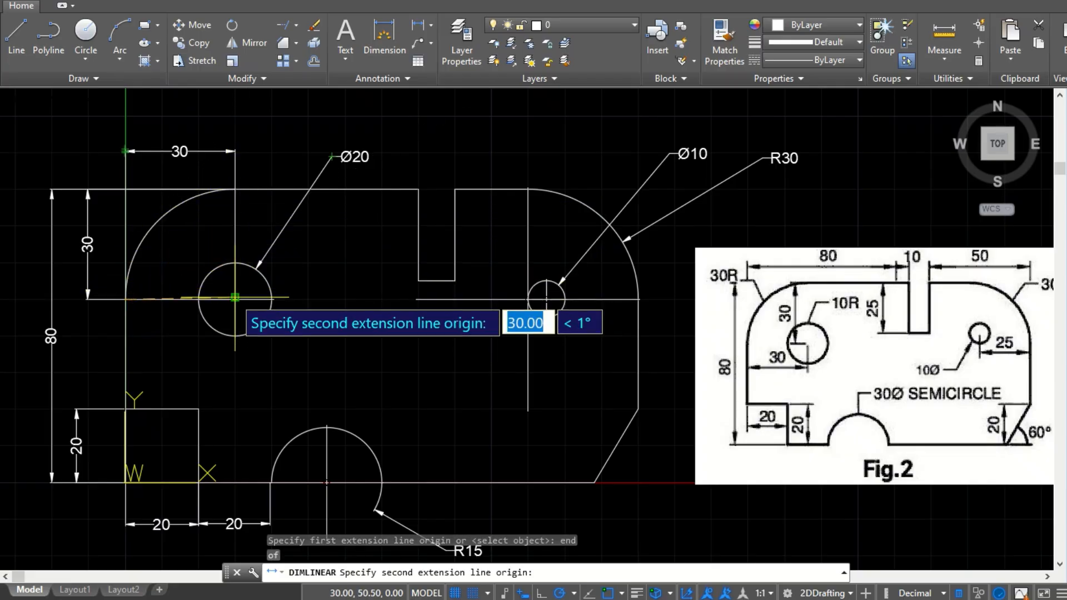
{"action": "left_click", "coordinate": [417, 190]}
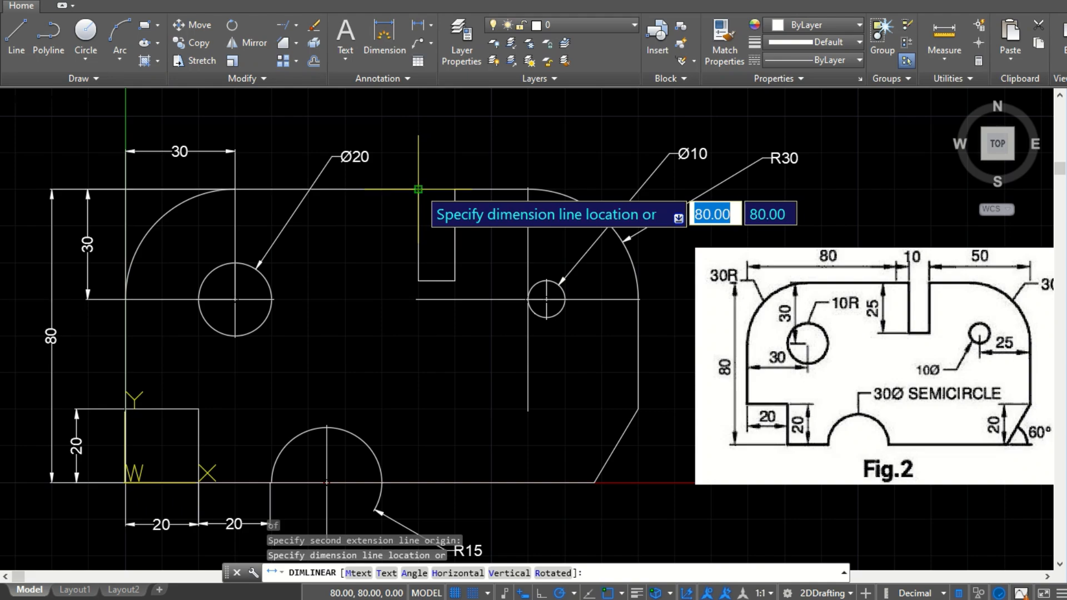
{"action": "left_click", "coordinate": [359, 116]}
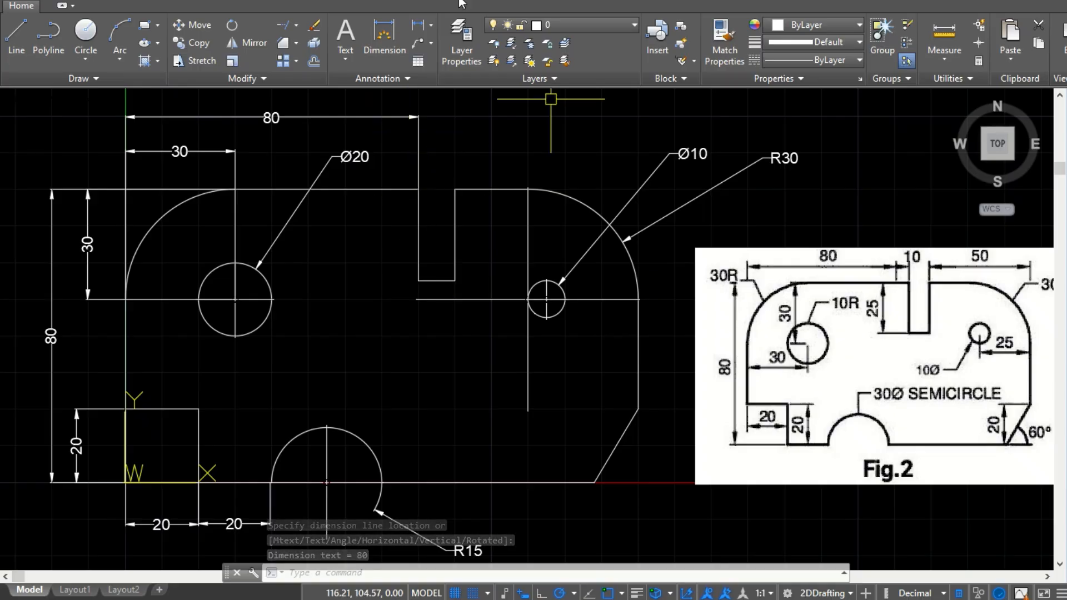
Dimension the width of the top slot between its two upper corners, placing it level with the neighbouring horizontal dimension above the plate.
{"action": "left_click", "coordinate": [418, 24]}
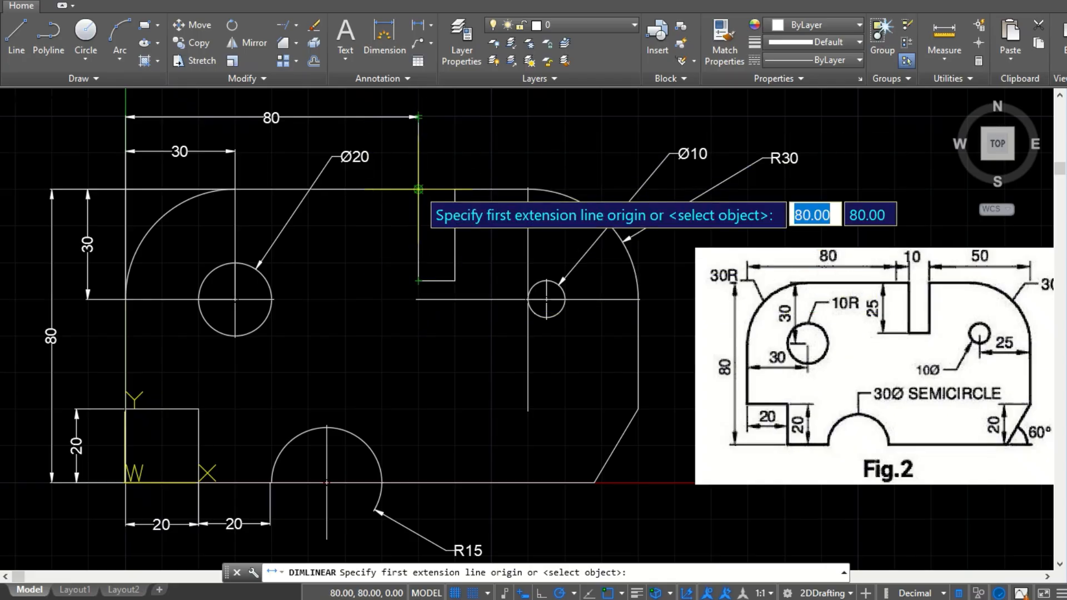
{"action": "left_click", "coordinate": [418, 189]}
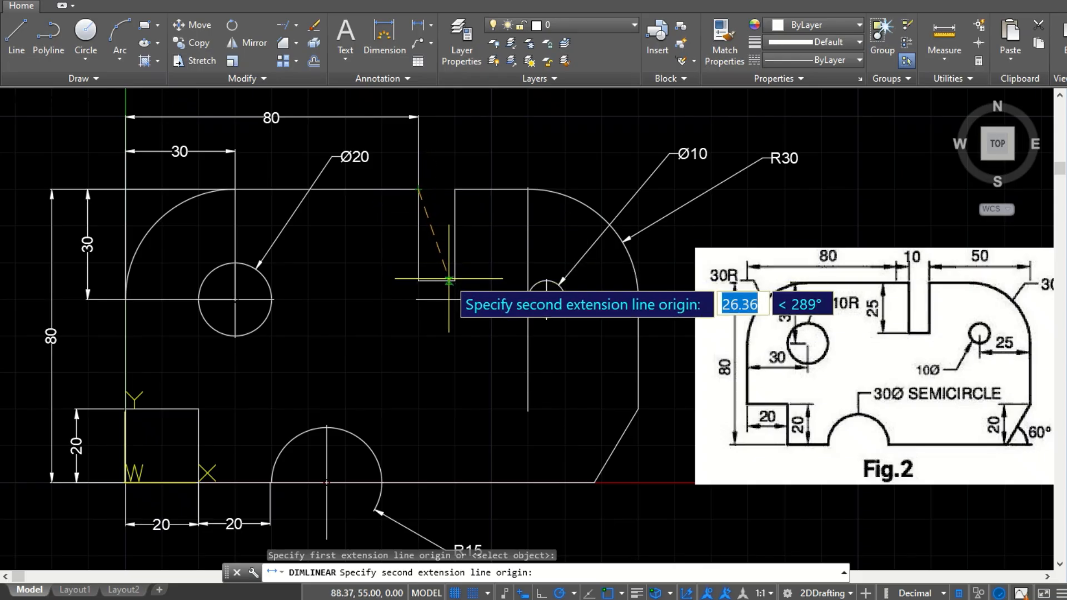
{"action": "left_click", "coordinate": [454, 189]}
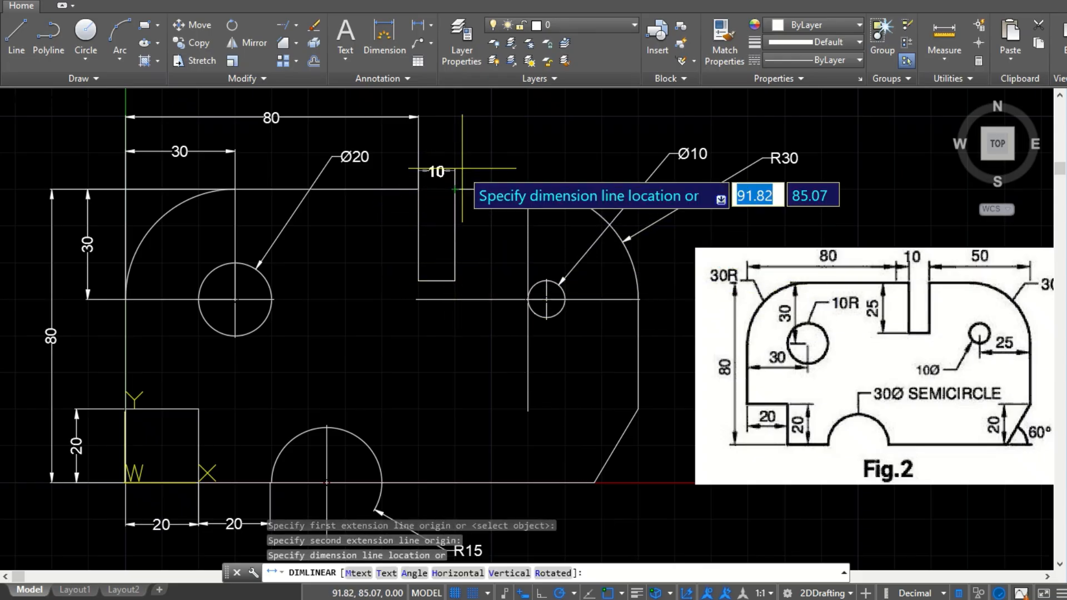
{"action": "left_click", "coordinate": [479, 117]}
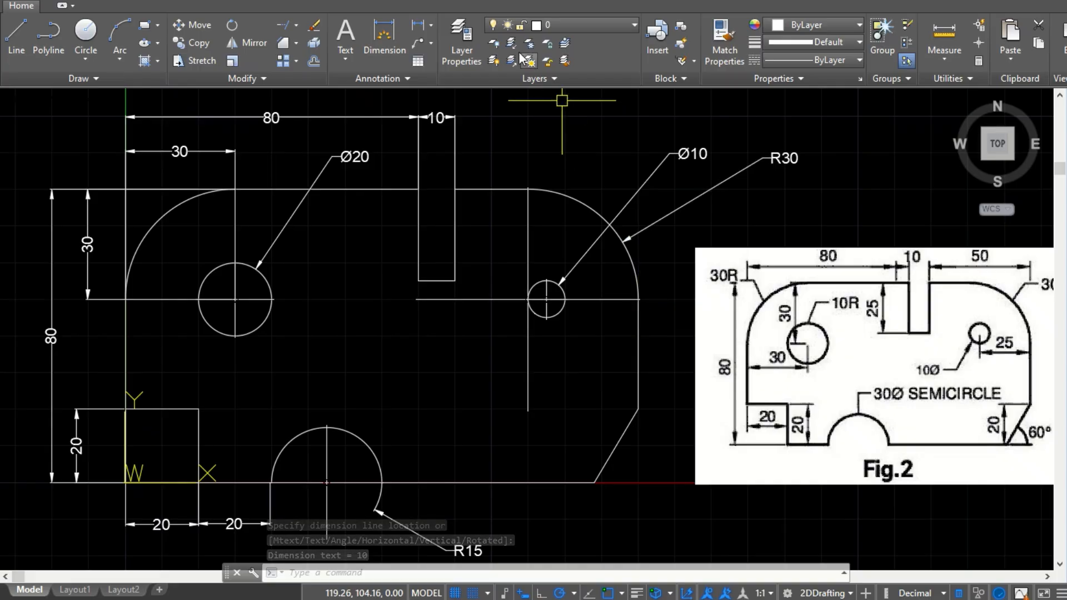
Add a horizontal linear dimension from the plate's right edge to the slot's upper-right corner, aligned with the slot width dimension.
{"action": "left_click", "coordinate": [417, 26]}
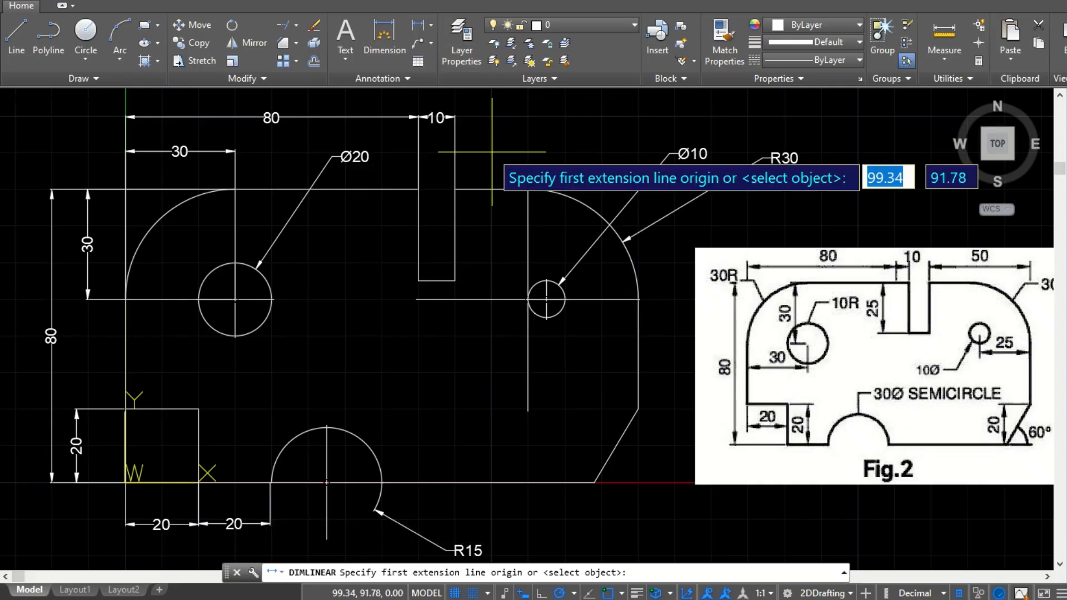
{"action": "left_click", "coordinate": [638, 299]}
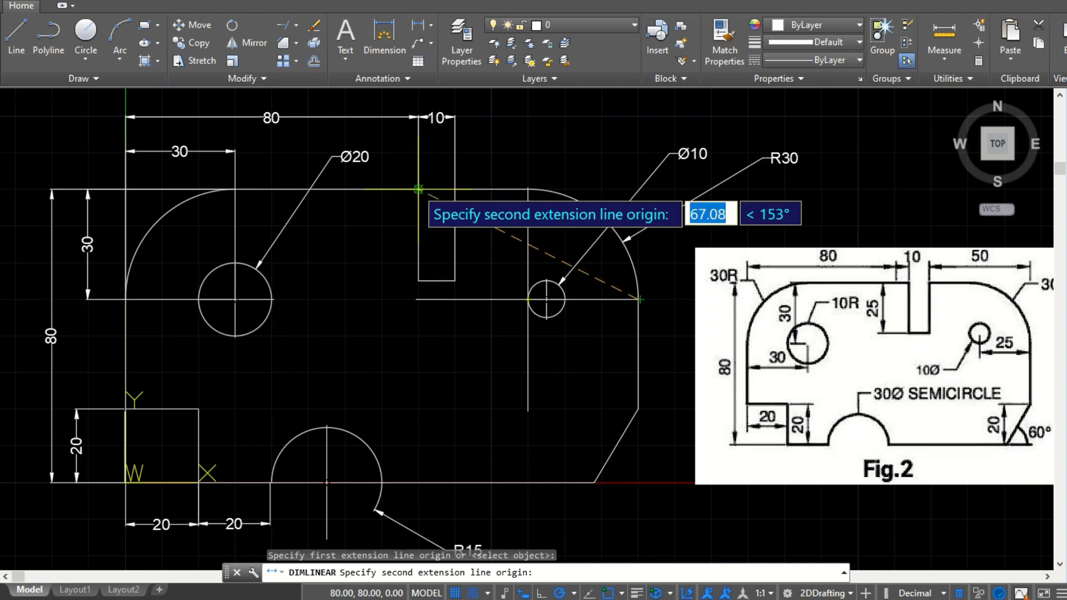
{"action": "left_click", "coordinate": [455, 189]}
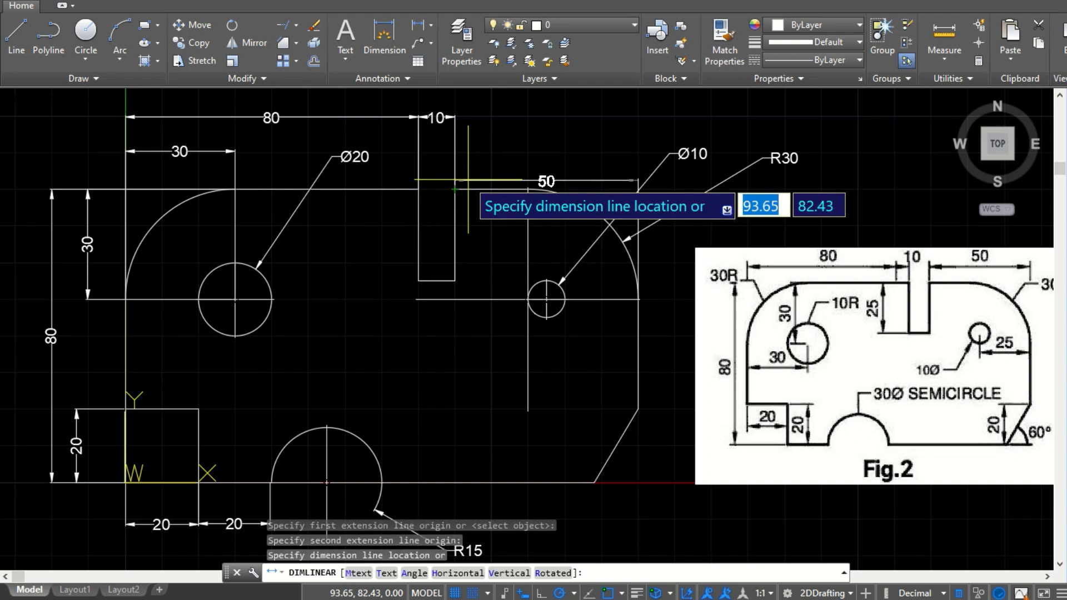
{"action": "left_click", "coordinate": [488, 117]}
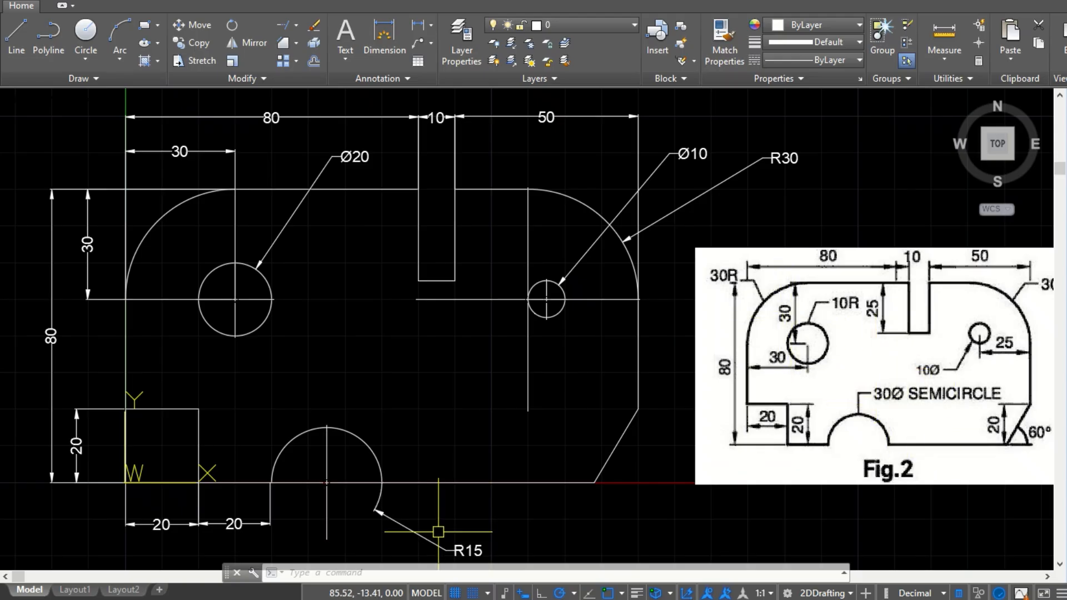
Move the bottom semicircle's radius dimension text close to the arc's centre, just below the plate's bottom edge.
{"action": "left_click", "coordinate": [468, 549]}
{"action": "left_click", "coordinate": [468, 550]}
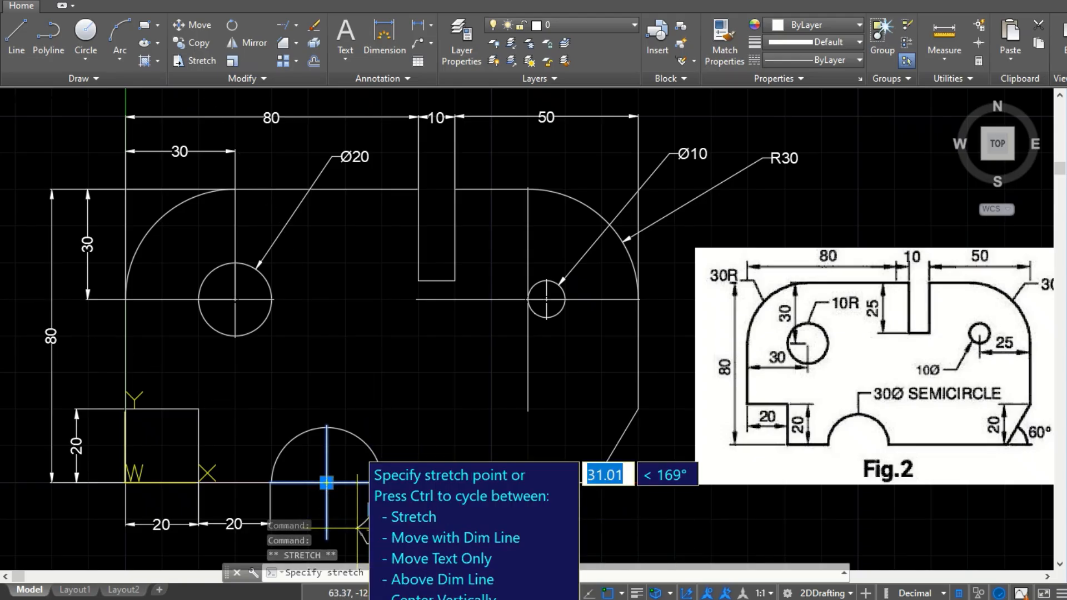
{"action": "left_click", "coordinate": [339, 501]}
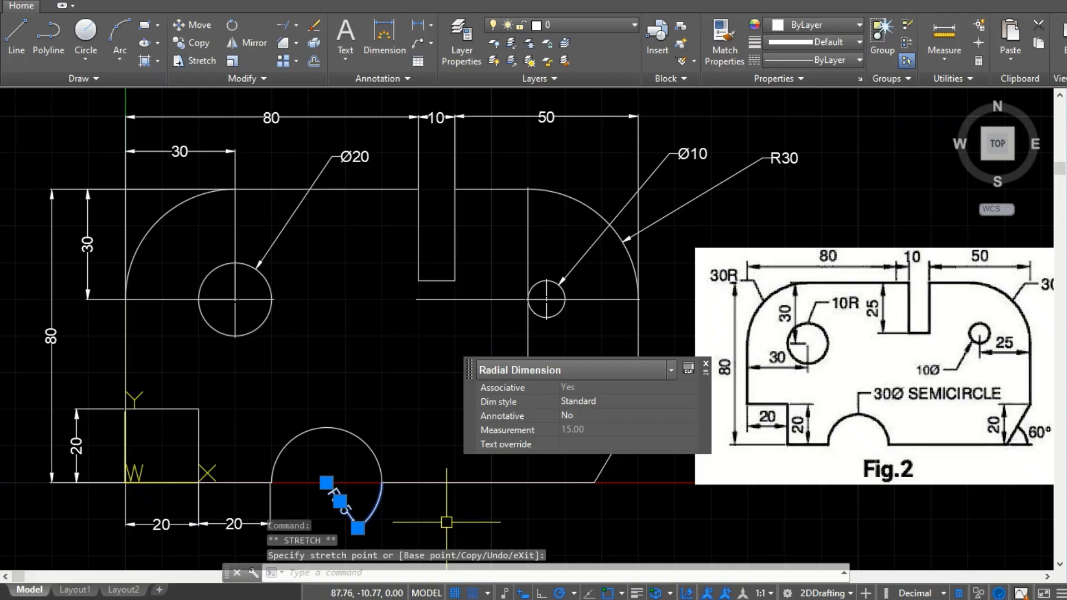
{"action": "key", "text": "Escape"}
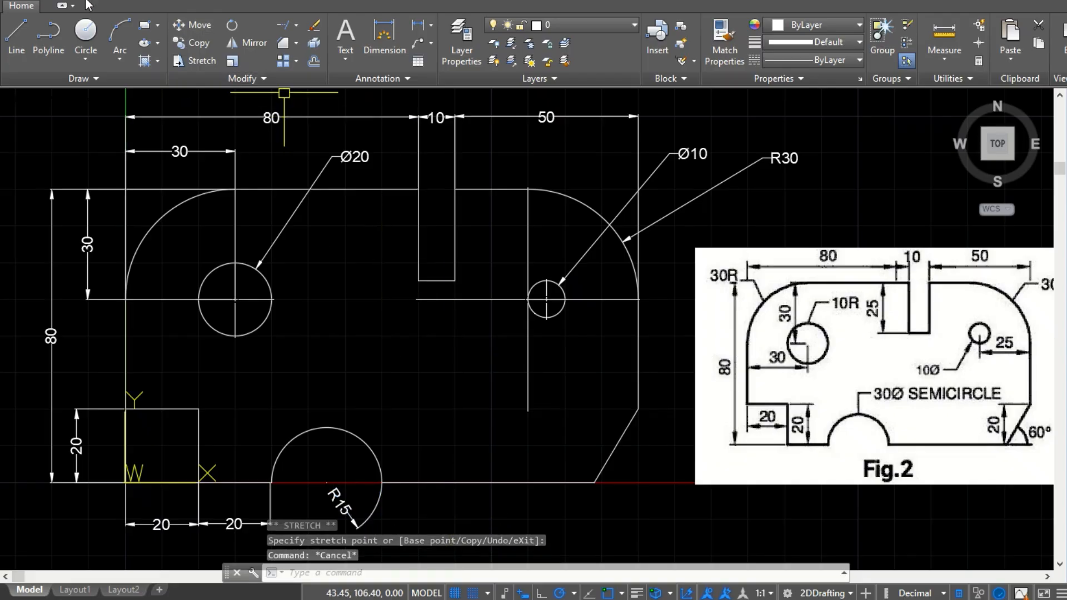
Save the dimensioned plate drawing under its current file name.
{"action": "left_click", "coordinate": [7, 2]}
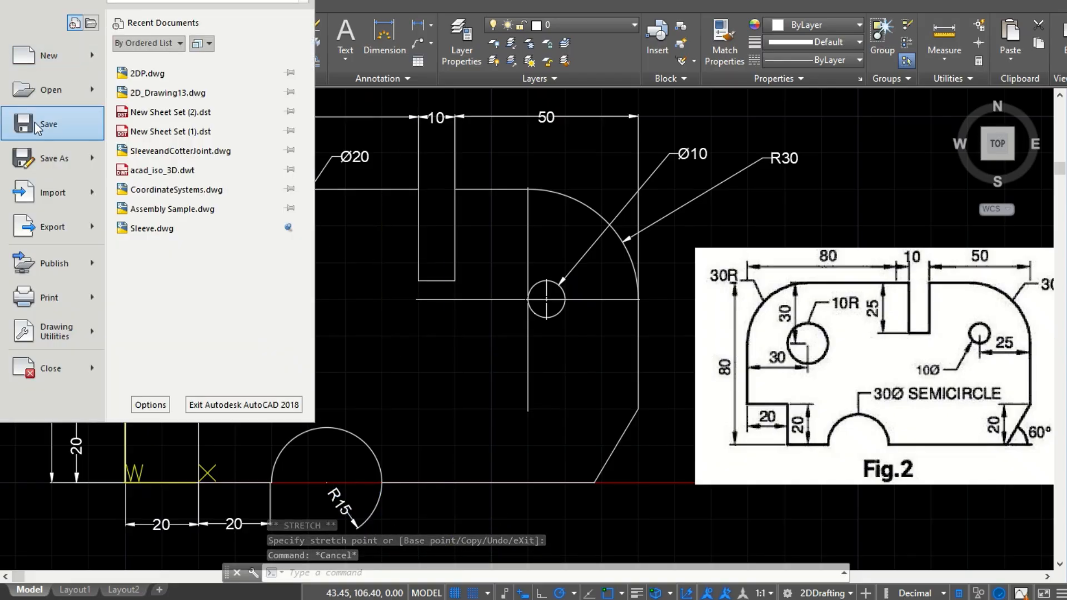
{"action": "left_click", "coordinate": [100, 127]}
{"action": "mouse_move", "coordinate": [223, 154]}
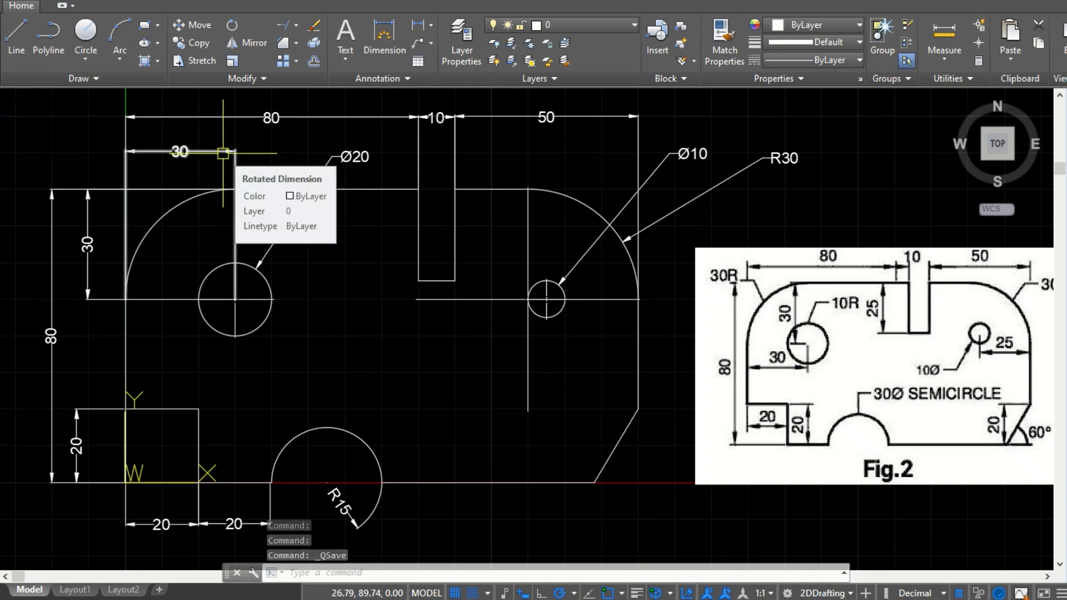